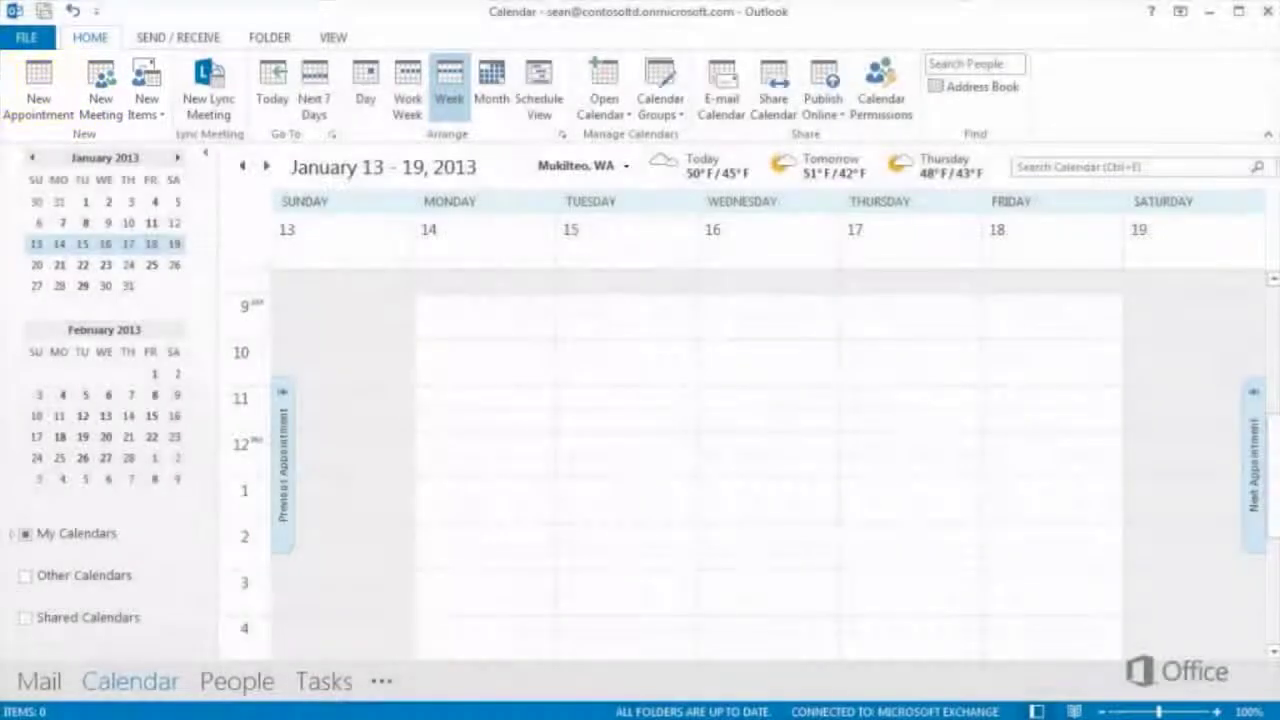
Create an appointment "Review Fabrikam presentation" at location "My office" on Wednesday, January 16, 2013, from 11:00 AM to 12:00 PM
{"action": "left_click", "coordinate": [718, 400]}
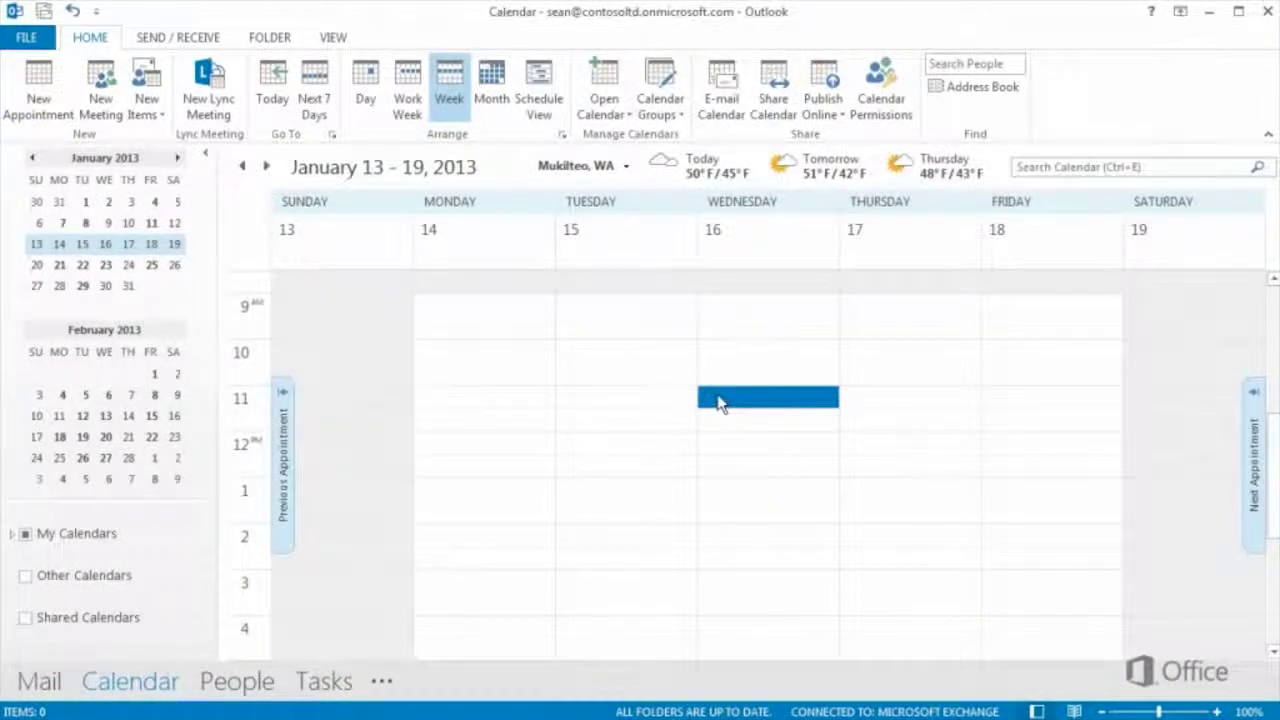
{"action": "left_click", "coordinate": [57, 88]}
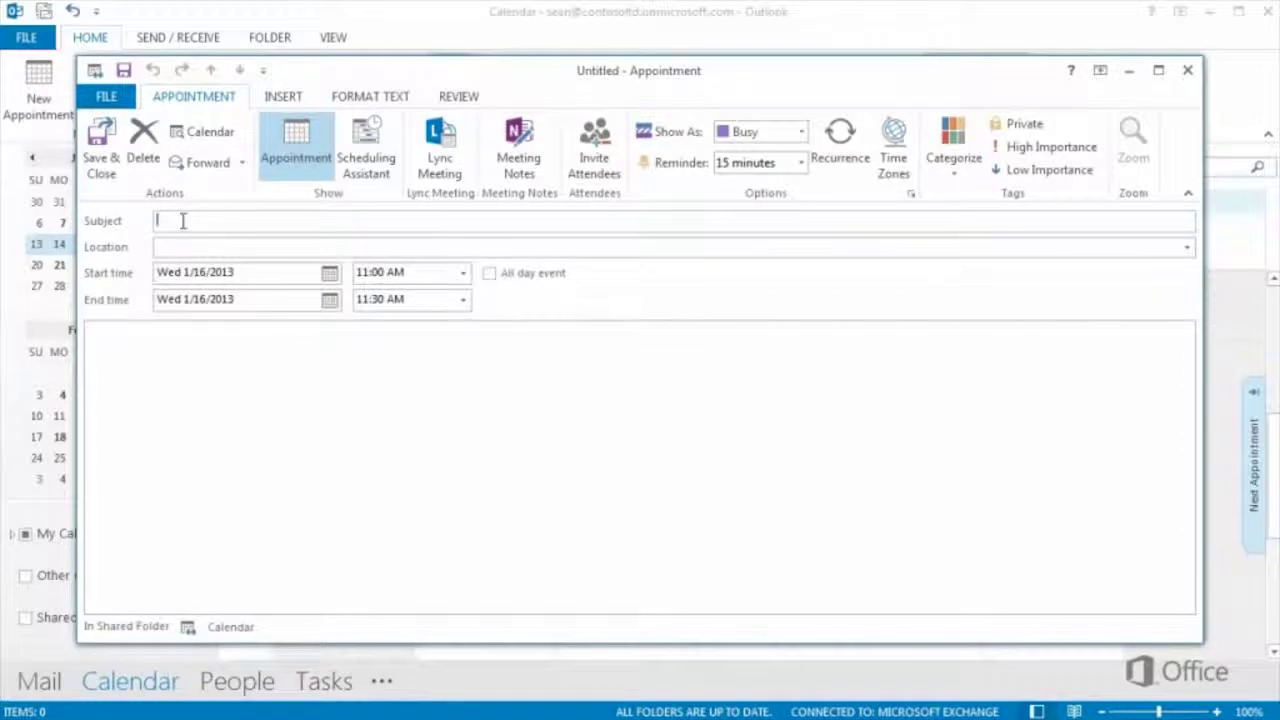
{"action": "type", "text": "Review Fabrikam presentation"}
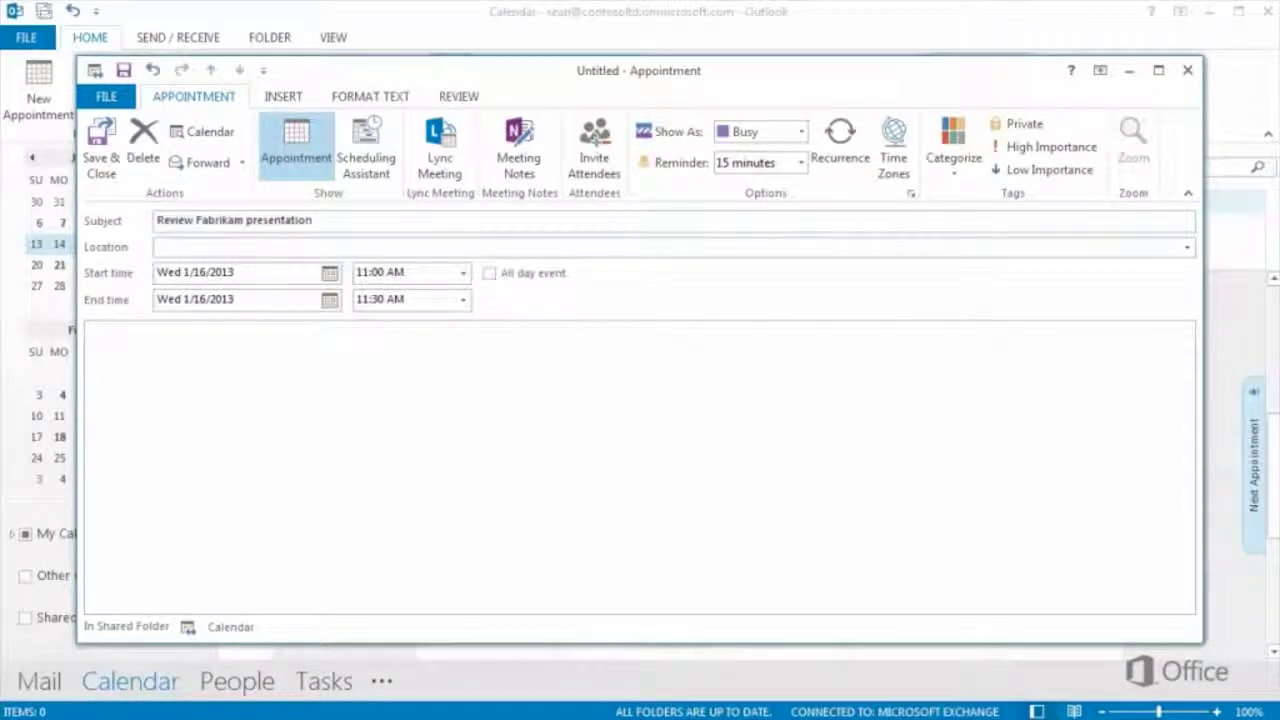
{"action": "key", "text": "Tab"}
{"action": "type", "text": "My office"}
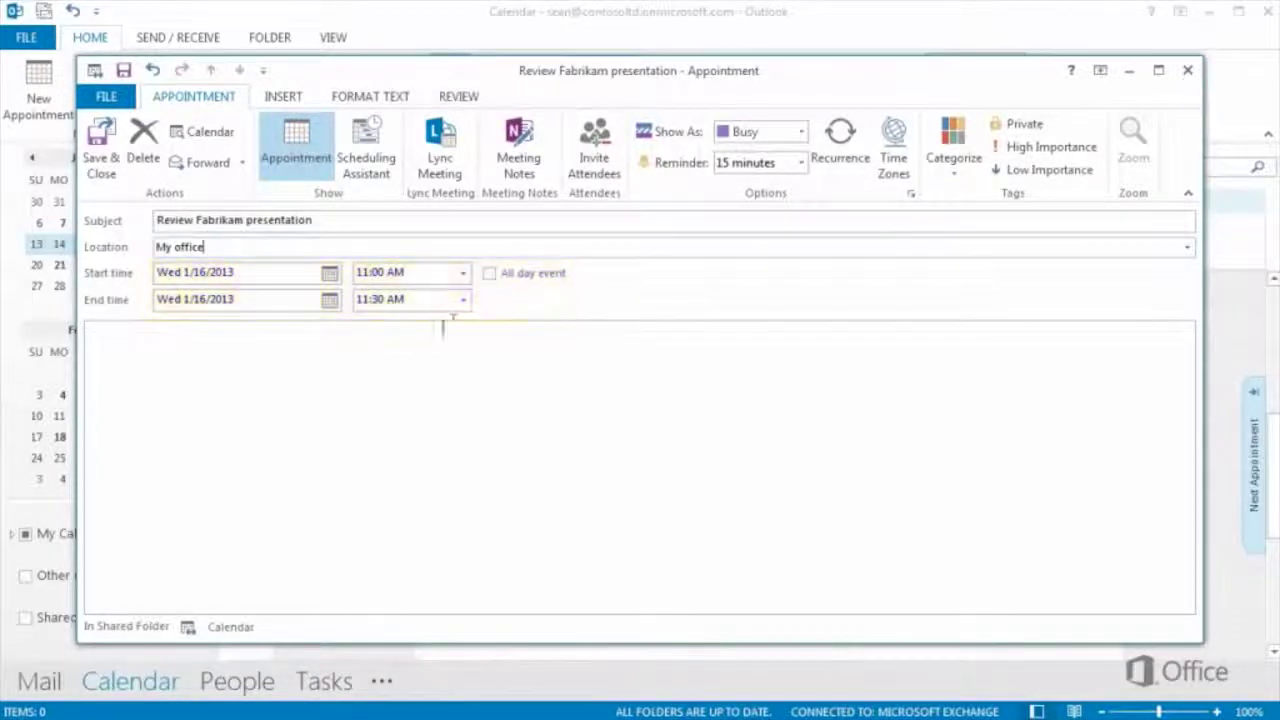
{"action": "left_click", "coordinate": [464, 300]}
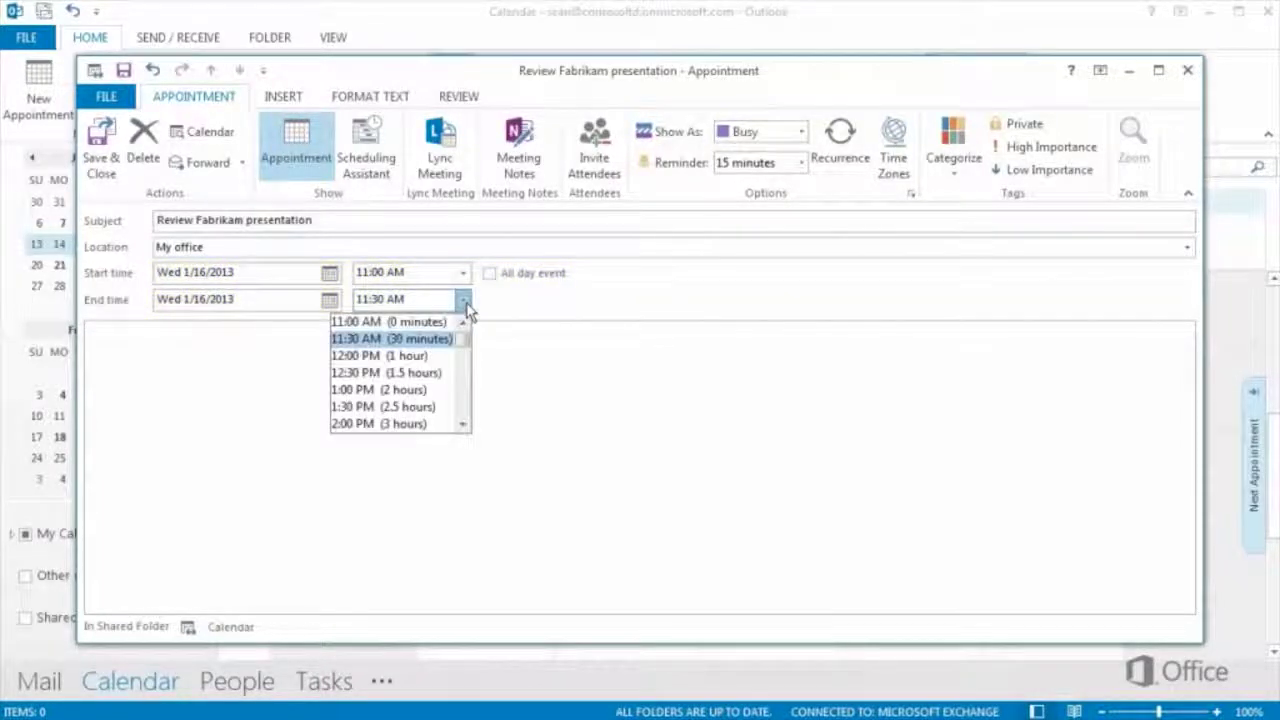
{"action": "left_click", "coordinate": [420, 355]}
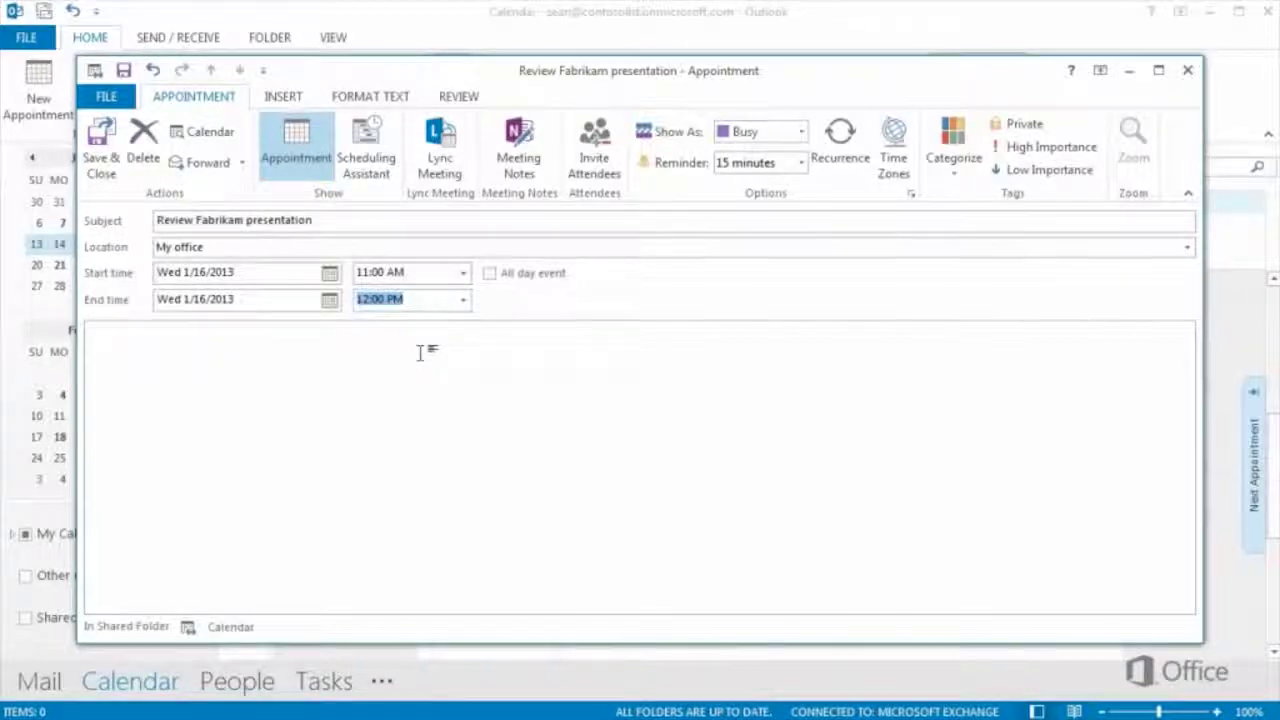
Attach the file Fabrikam.pptx from My Documents to the body of the appointment
{"action": "left_click", "coordinate": [187, 357]}
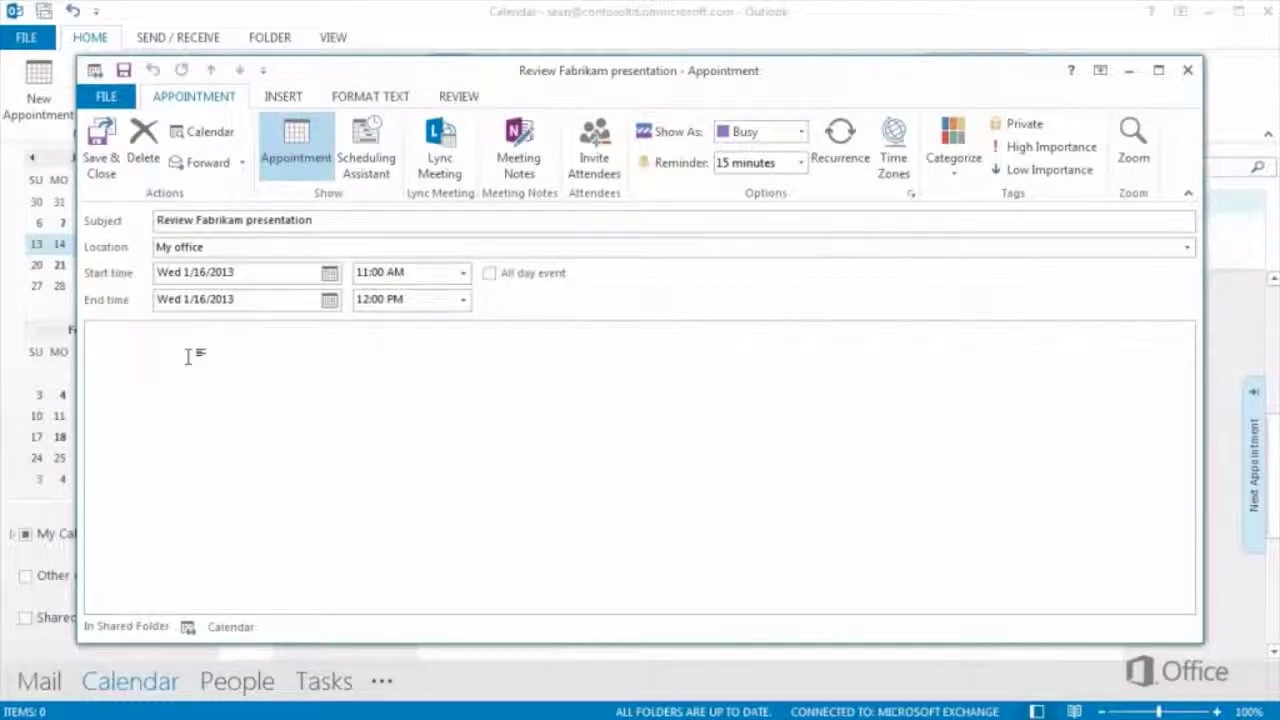
{"action": "left_click", "coordinate": [284, 96]}
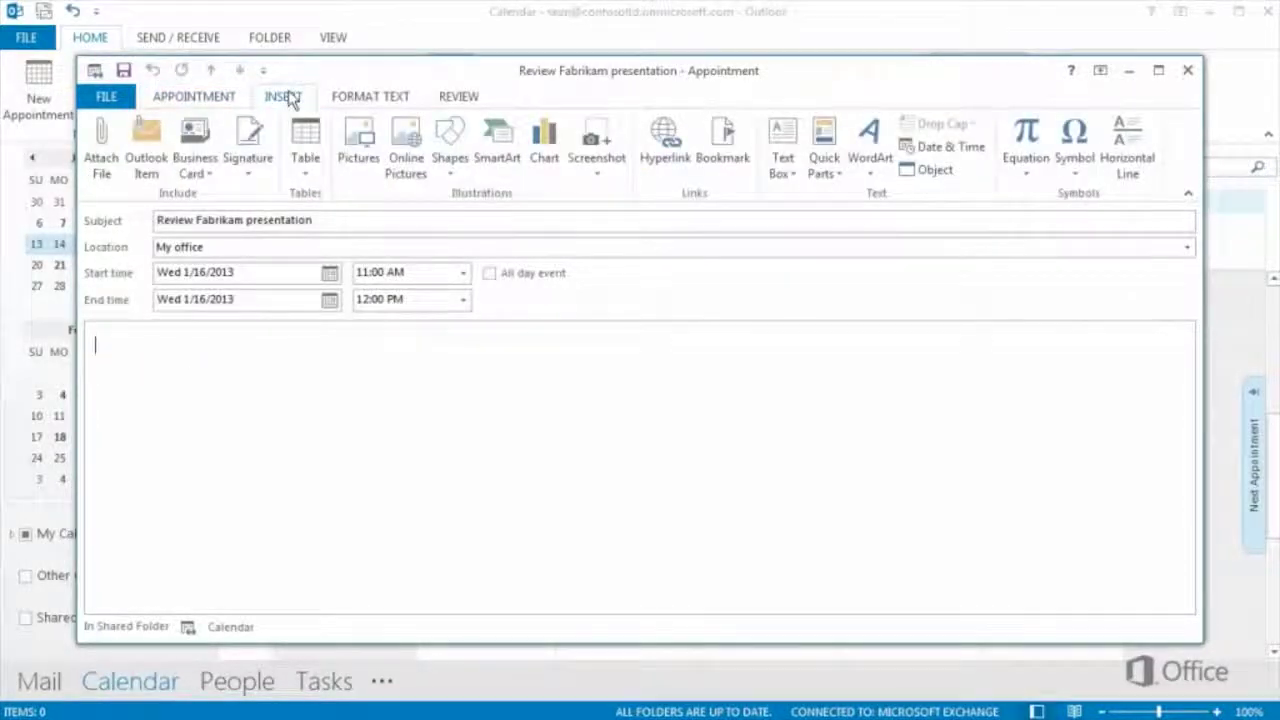
{"action": "left_click", "coordinate": [114, 137]}
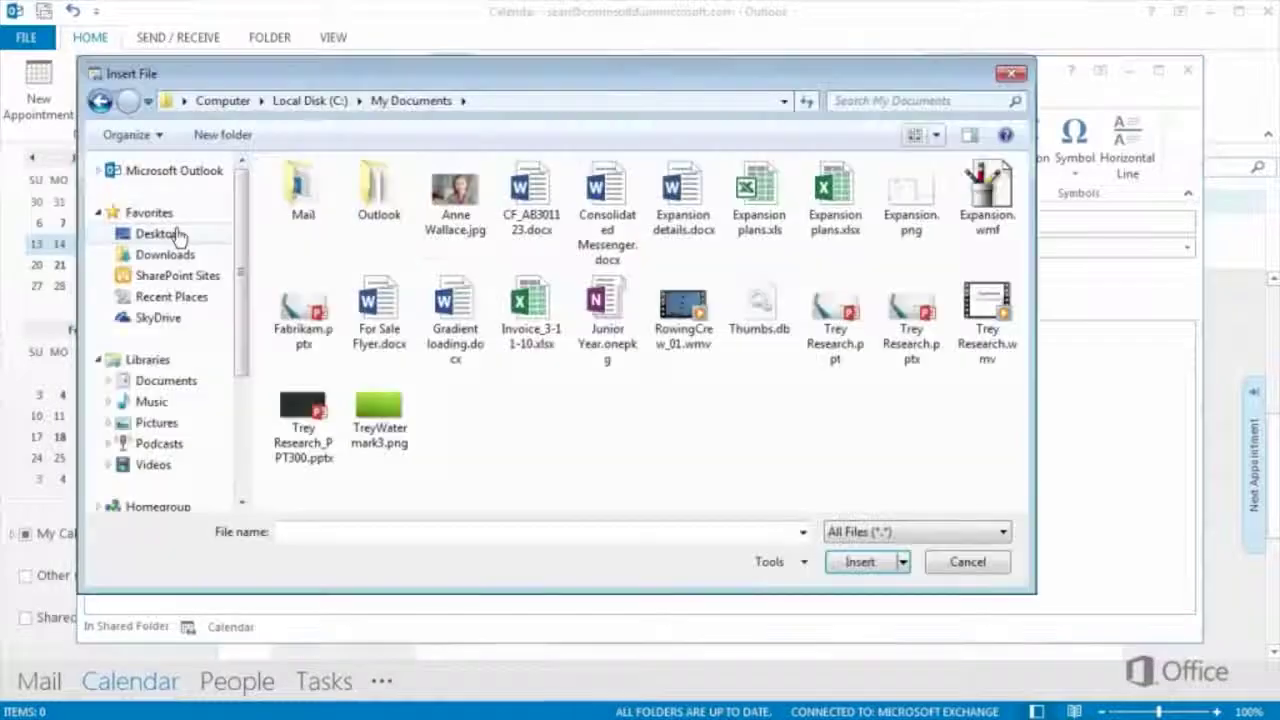
{"action": "left_click", "coordinate": [300, 310]}
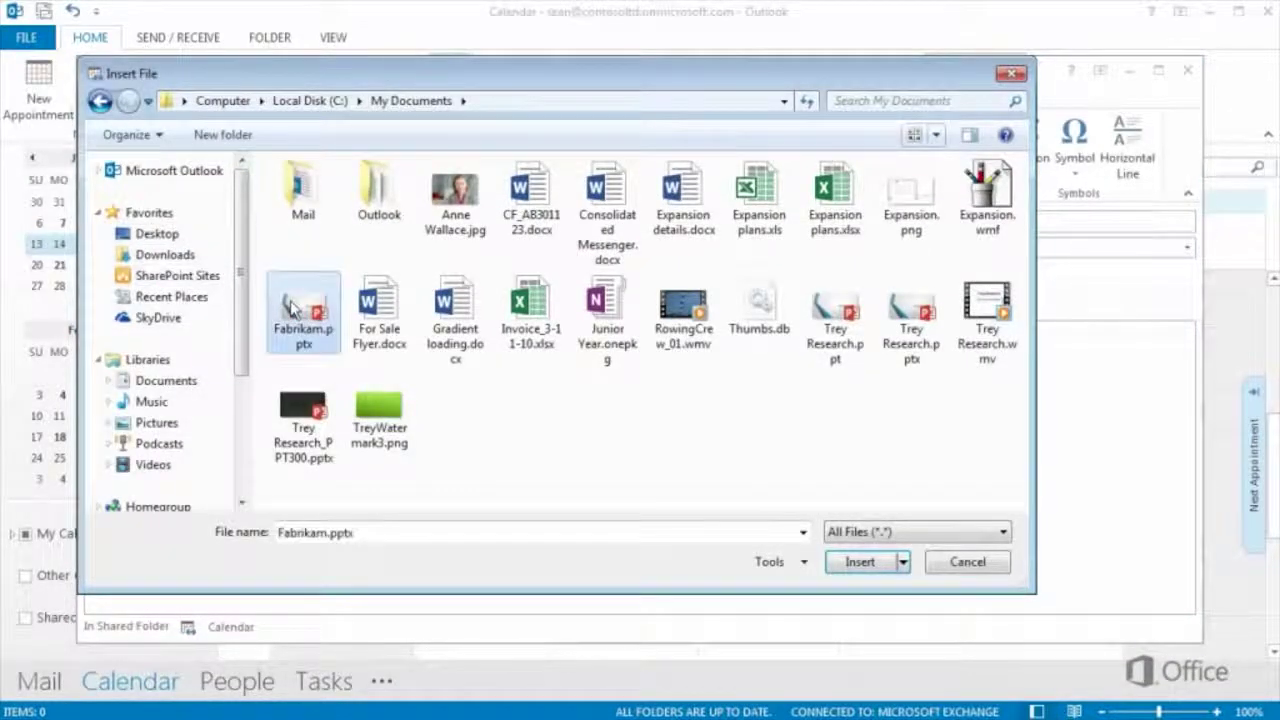
{"action": "left_click", "coordinate": [859, 562]}
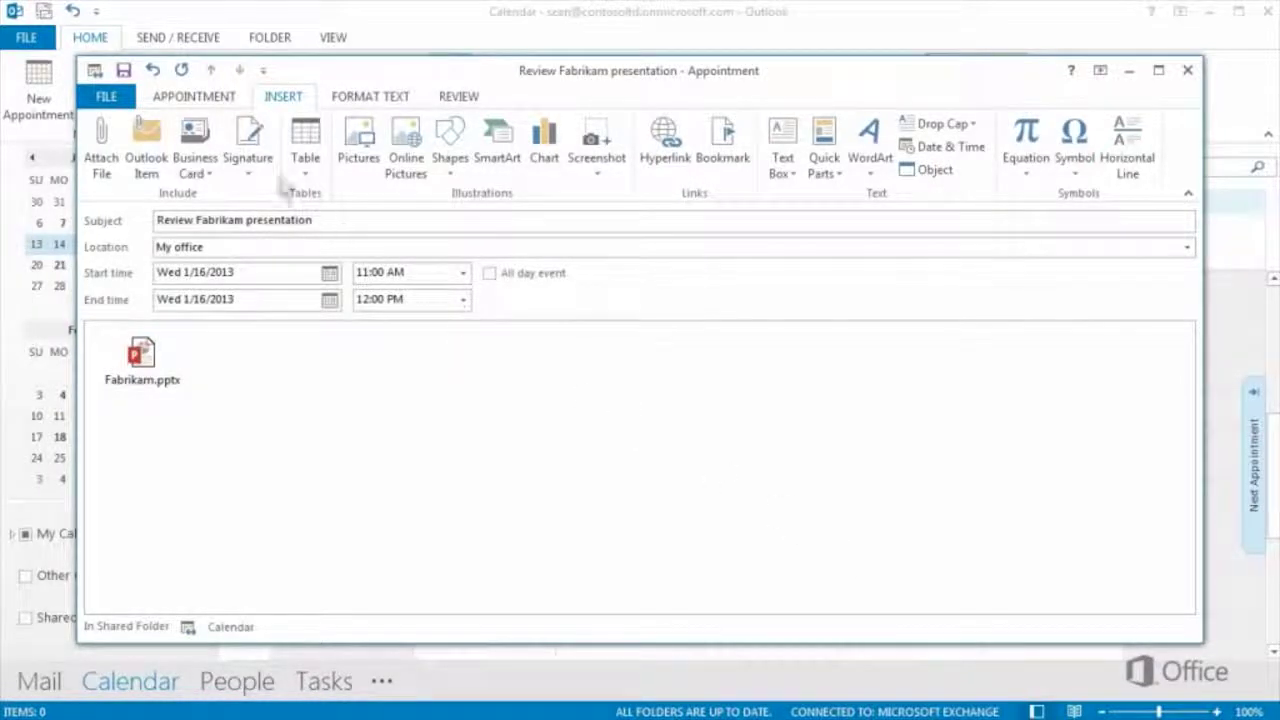
Show the appointment's time as Busy and set its reminder to 1 hour
{"action": "left_click", "coordinate": [222, 100]}
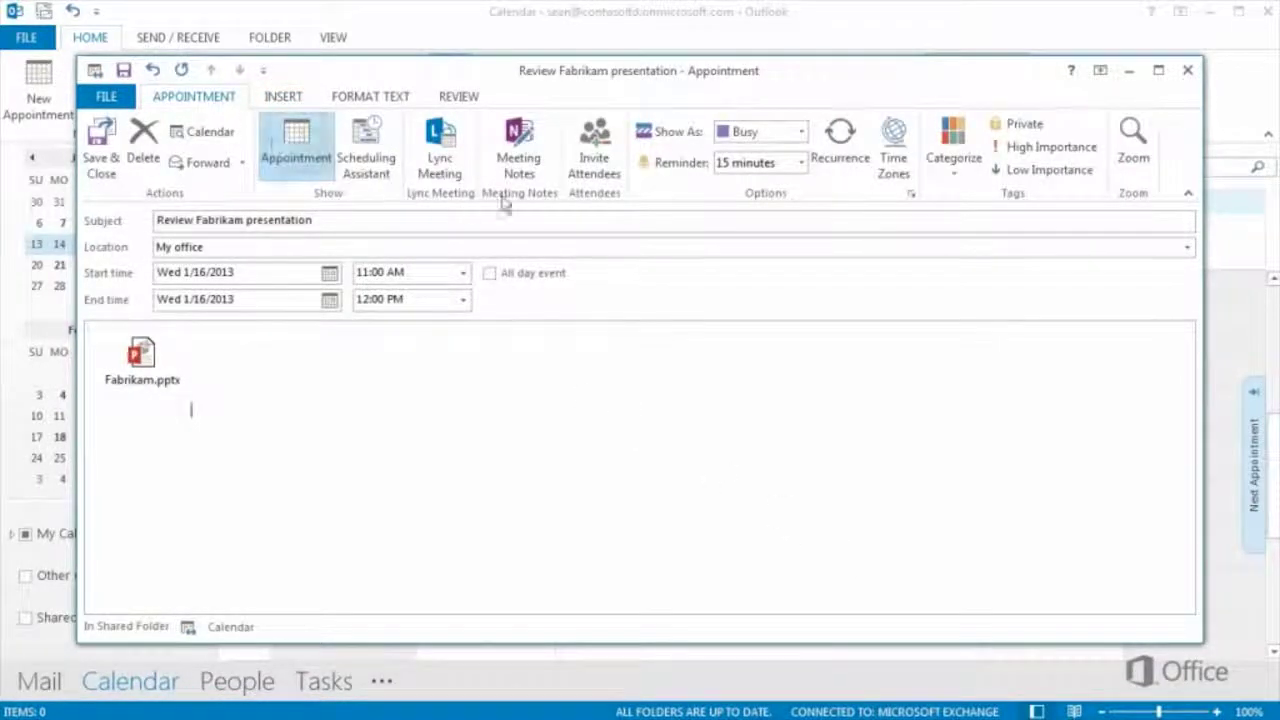
{"action": "left_click", "coordinate": [801, 132]}
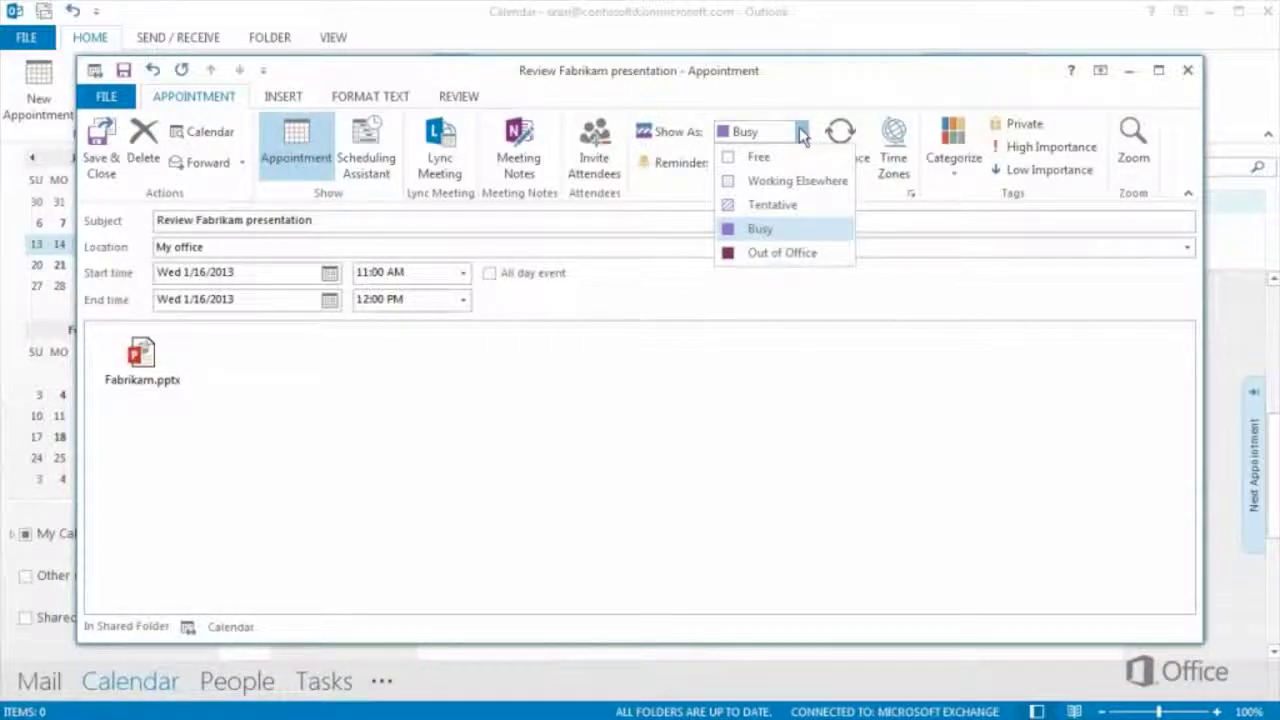
{"action": "left_click", "coordinate": [780, 228]}
{"action": "left_click", "coordinate": [779, 228]}
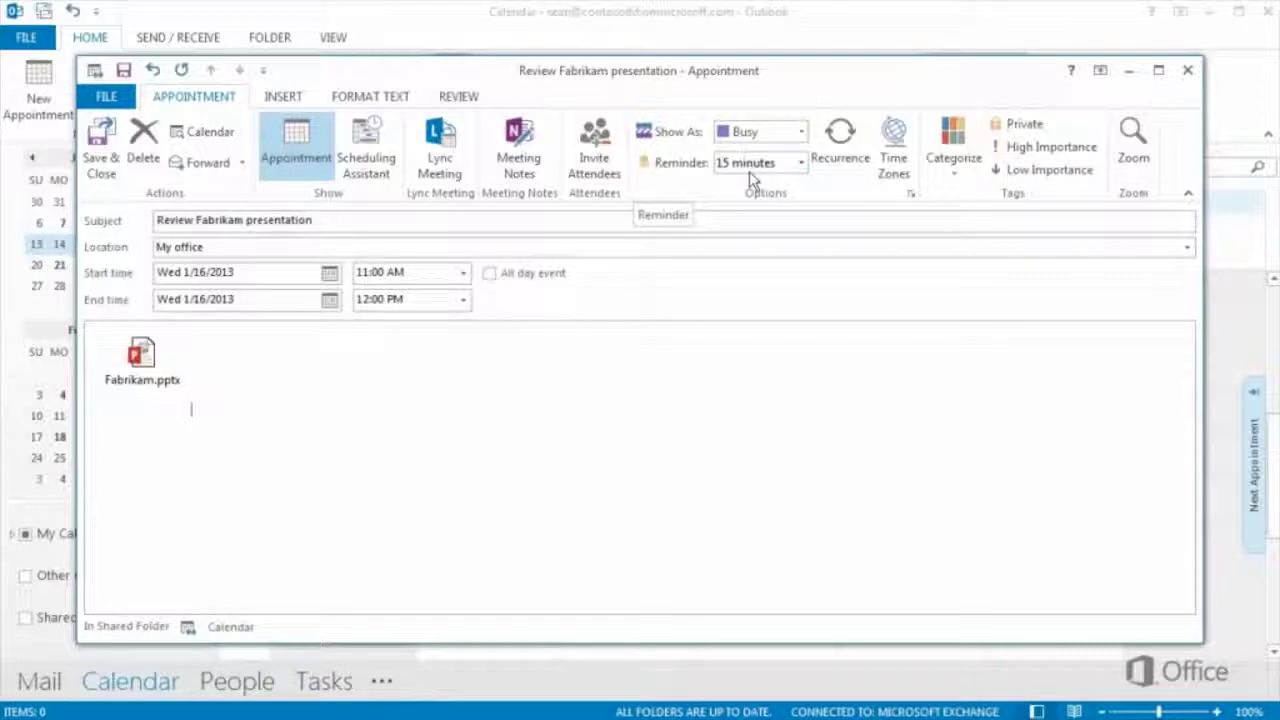
{"action": "left_click", "coordinate": [802, 168]}
{"action": "left_click", "coordinate": [757, 300]}
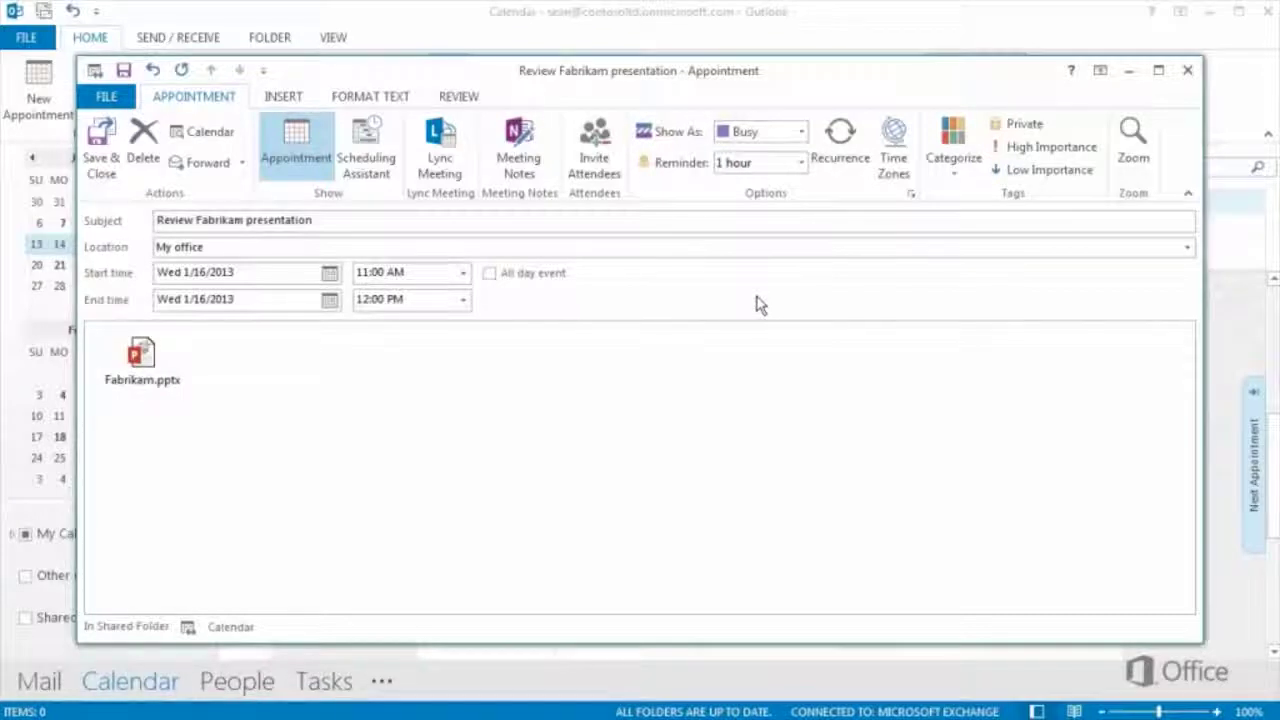
Assign the Work alone category to the appointment, and save and close it
{"action": "left_click", "coordinate": [953, 138]}
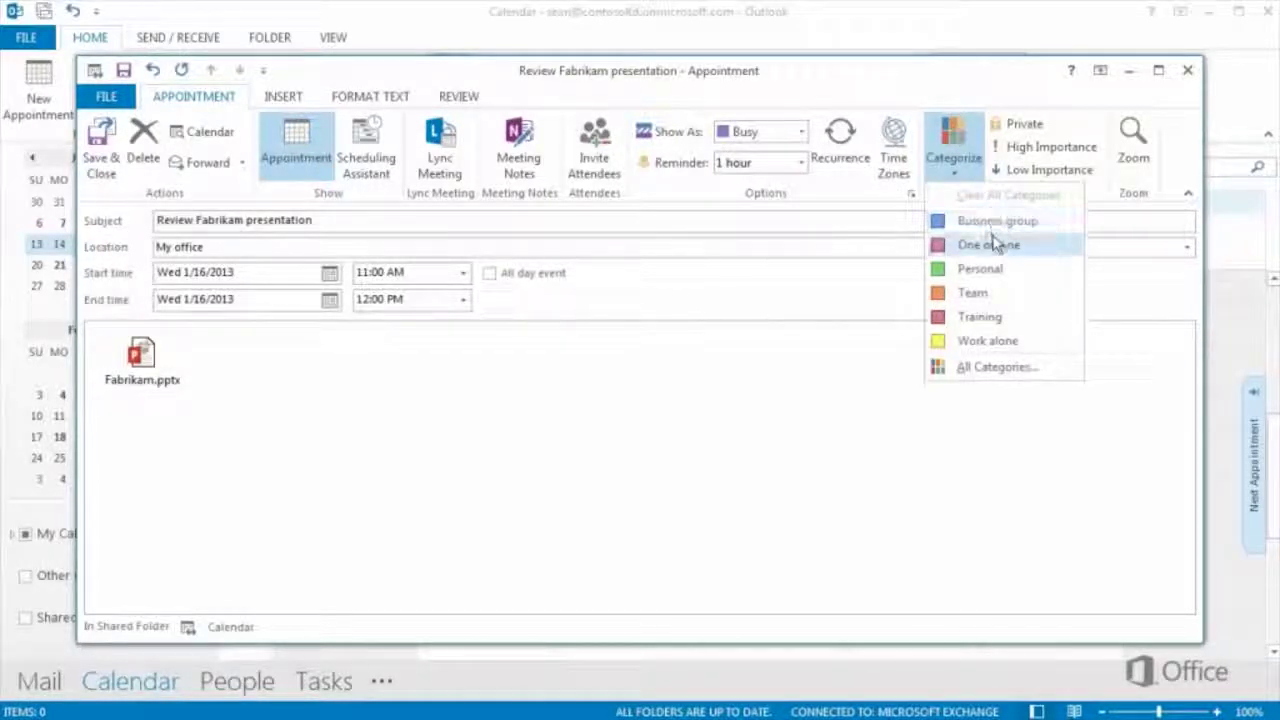
{"action": "left_click", "coordinate": [986, 341]}
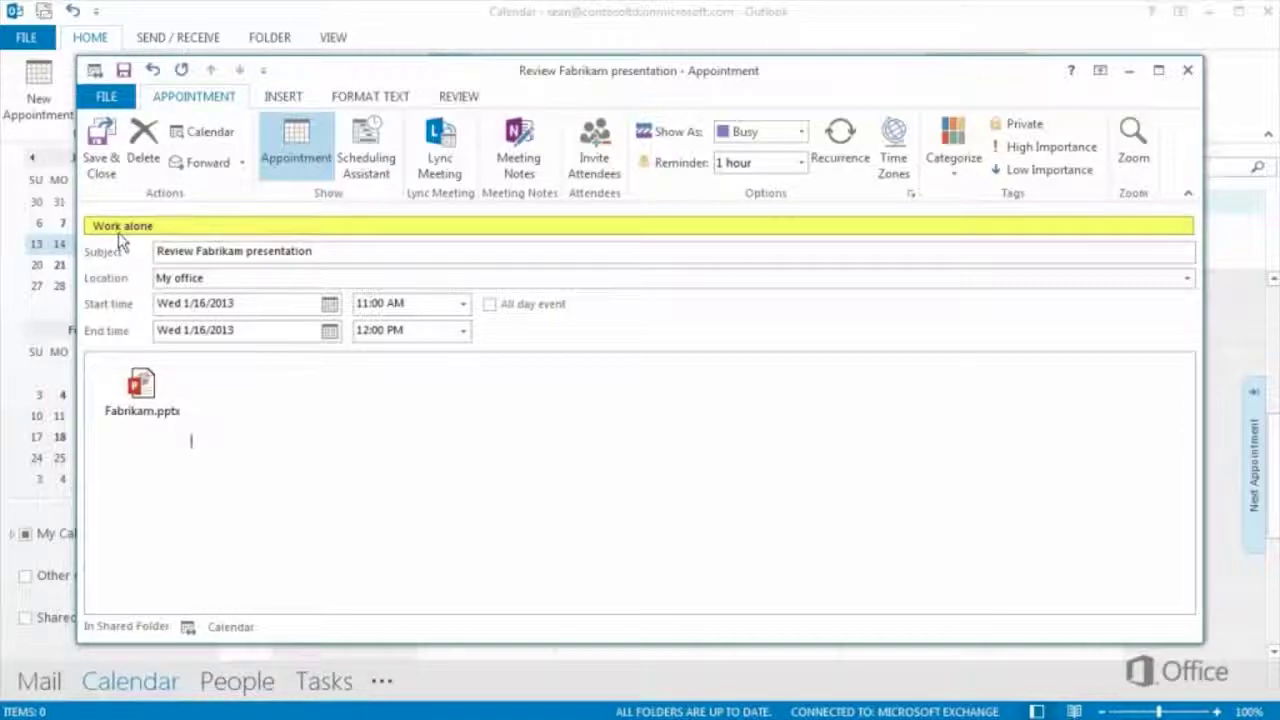
{"action": "left_click", "coordinate": [105, 140]}
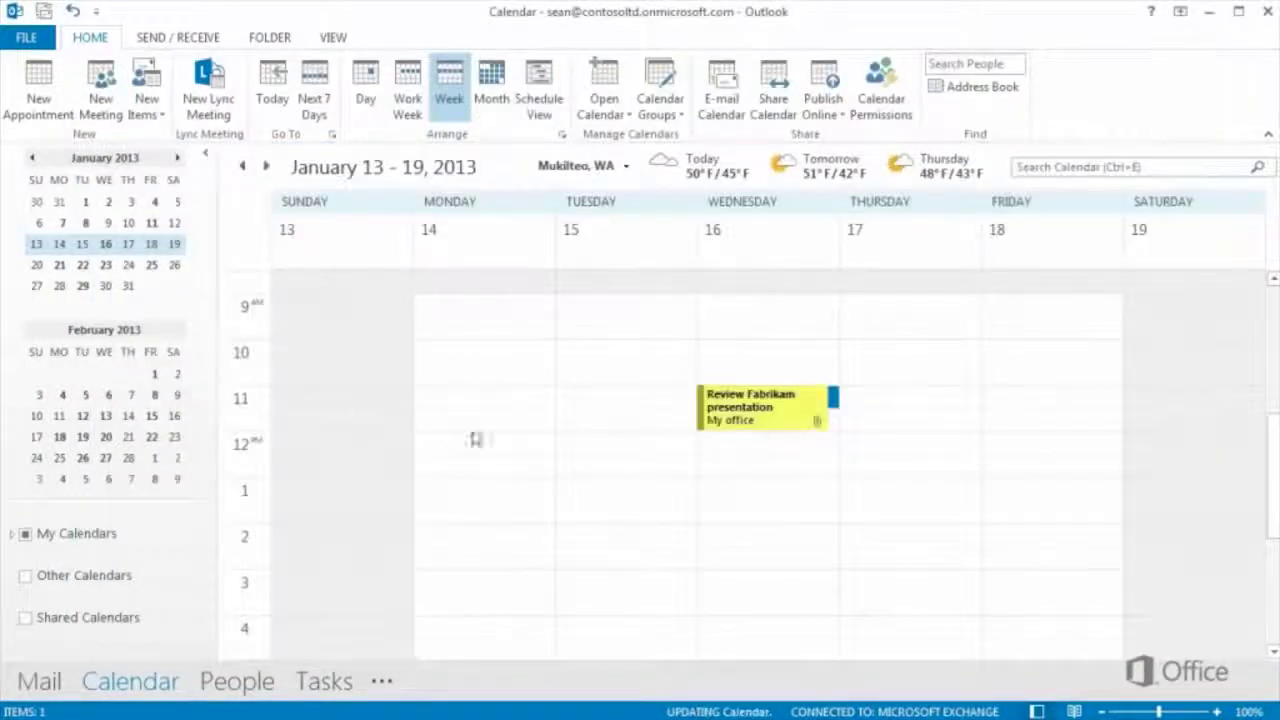
Extend the Review Fabrikam presentation appointment to end at 1:00 PM and move it to Tuesday, January 15, at 11:00 AM
{"action": "left_click", "coordinate": [750, 425]}
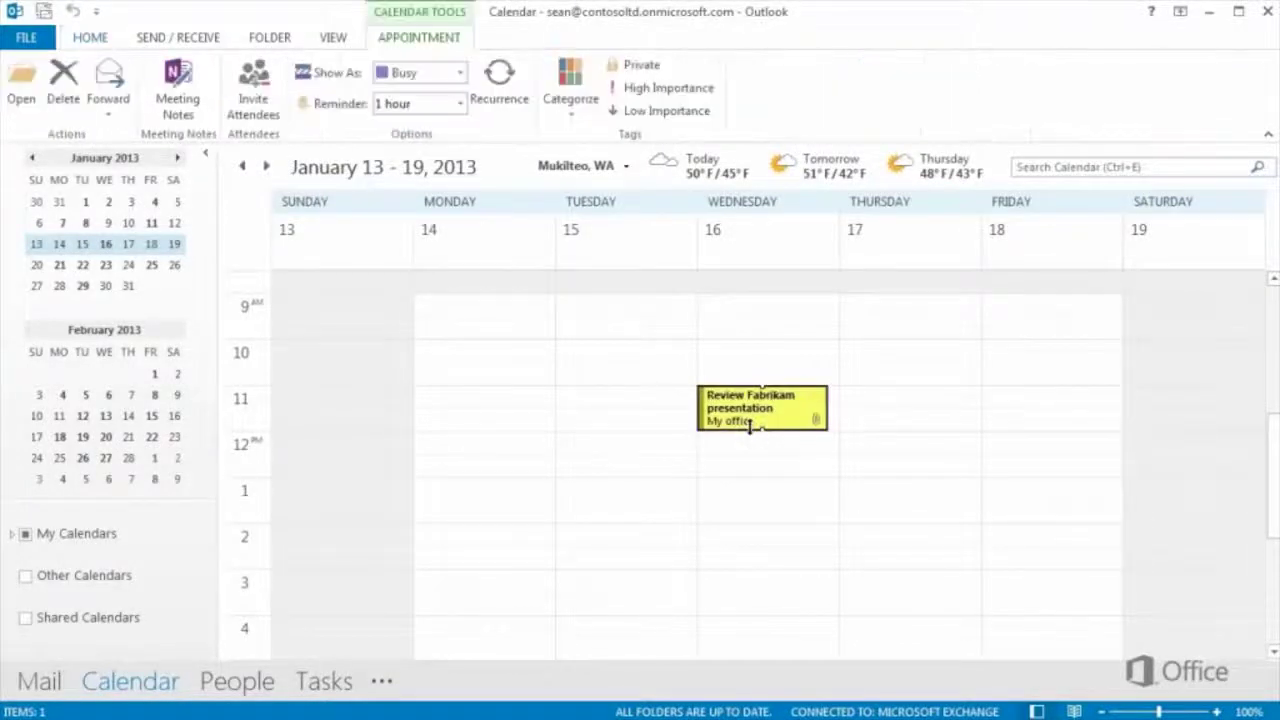
{"action": "left_click_drag", "start_coordinate": [750, 425], "coordinate": [749, 468]}
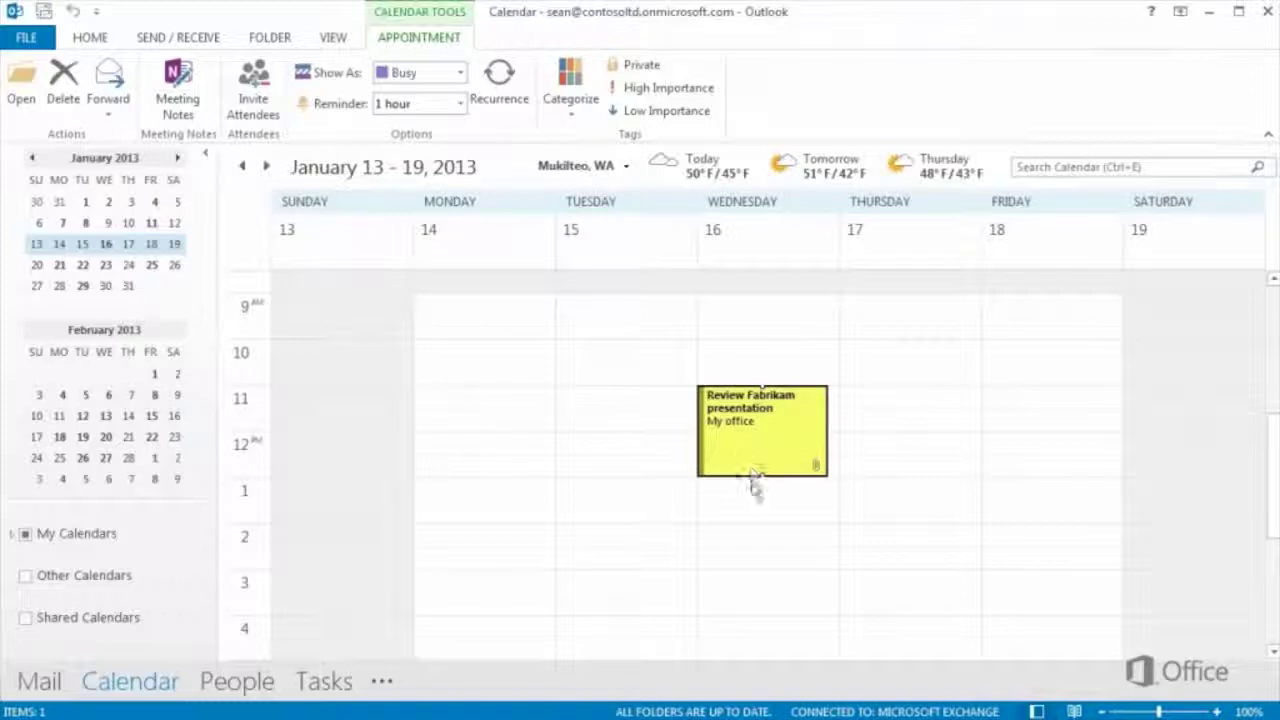
{"action": "left_click_drag", "start_coordinate": [763, 434], "coordinate": [692, 414]}
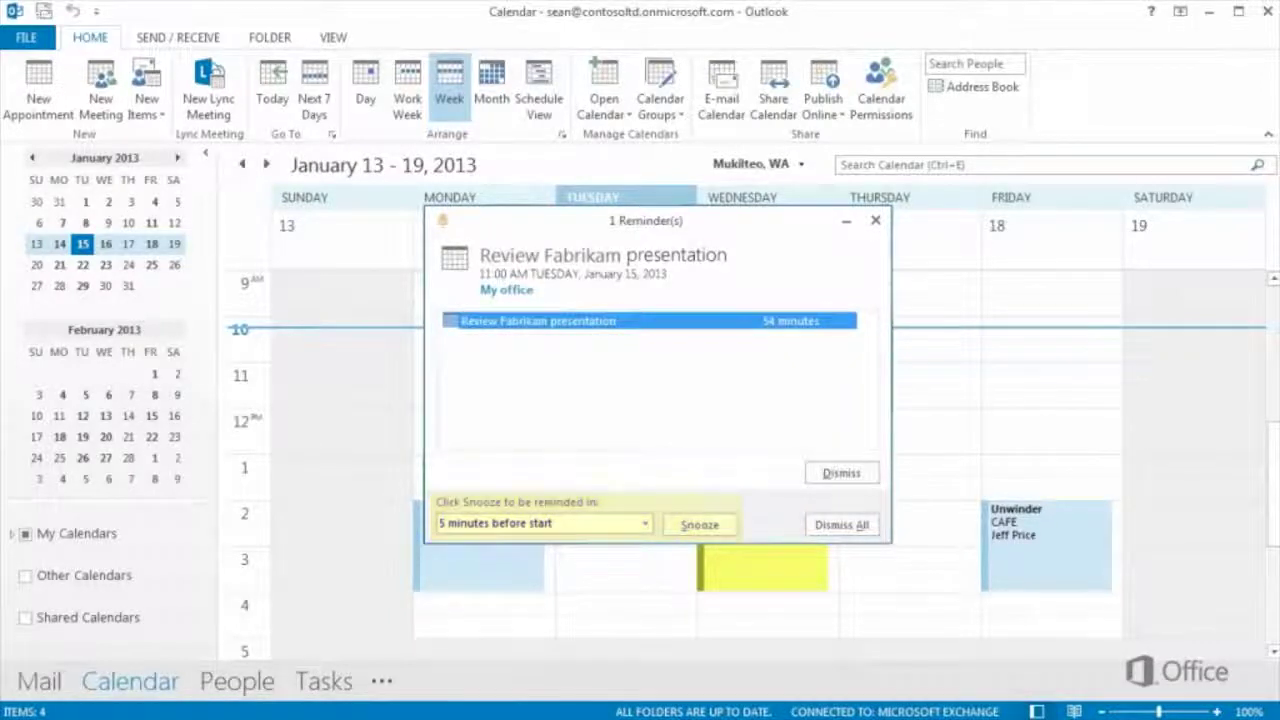
Dismiss the Review Fabrikam presentation reminder and preview that appointment's details in the calendar
{"action": "left_click", "coordinate": [841, 473]}
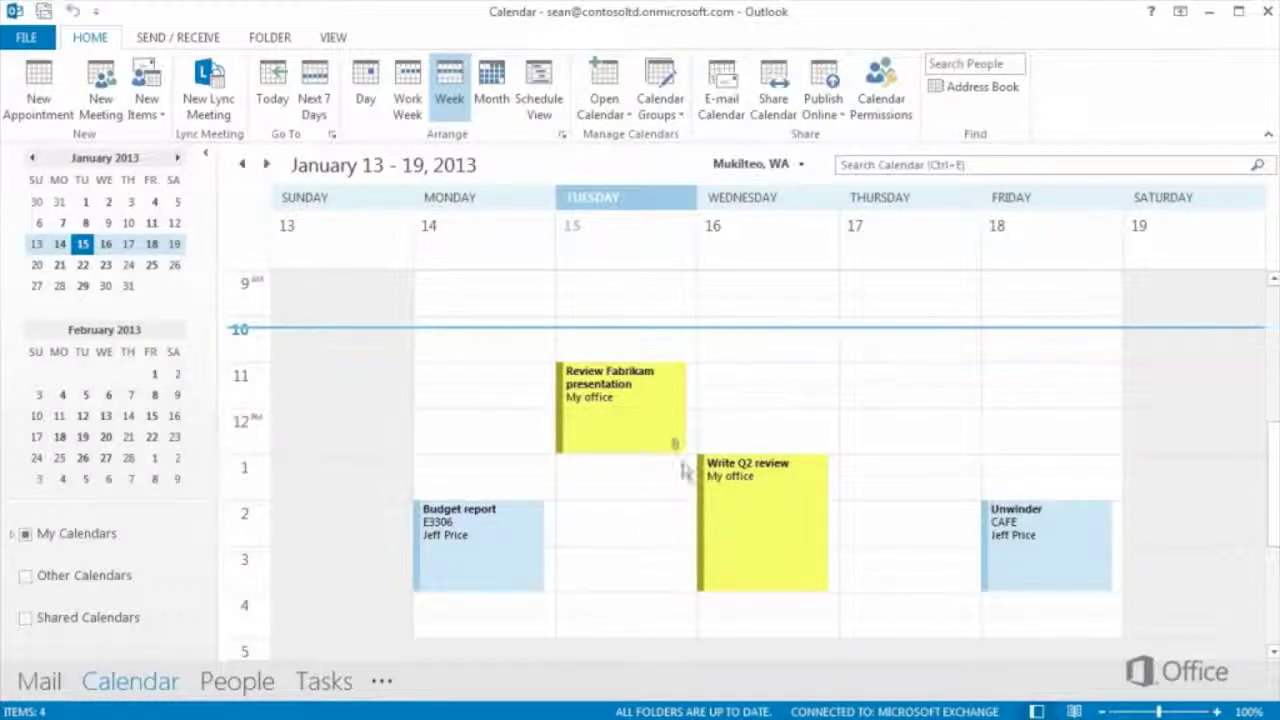
{"action": "mouse_move", "coordinate": [664, 414]}
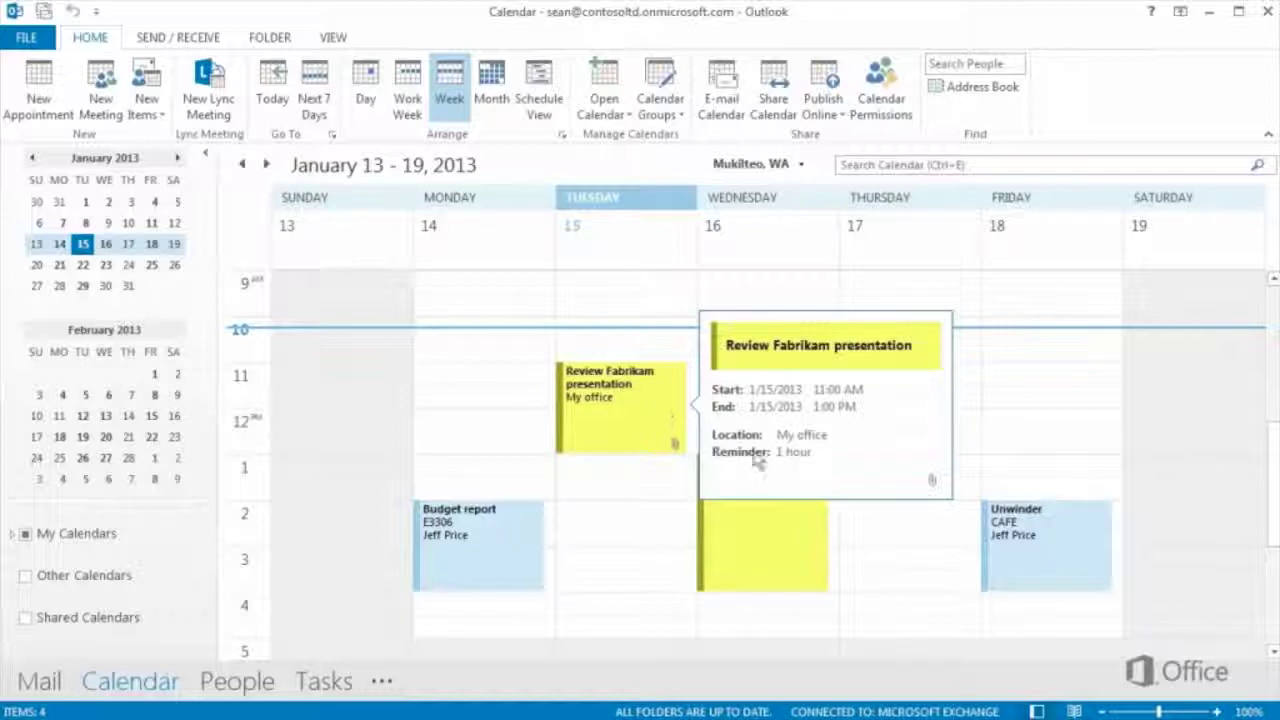
{"action": "mouse_move", "coordinate": [1012, 543]}
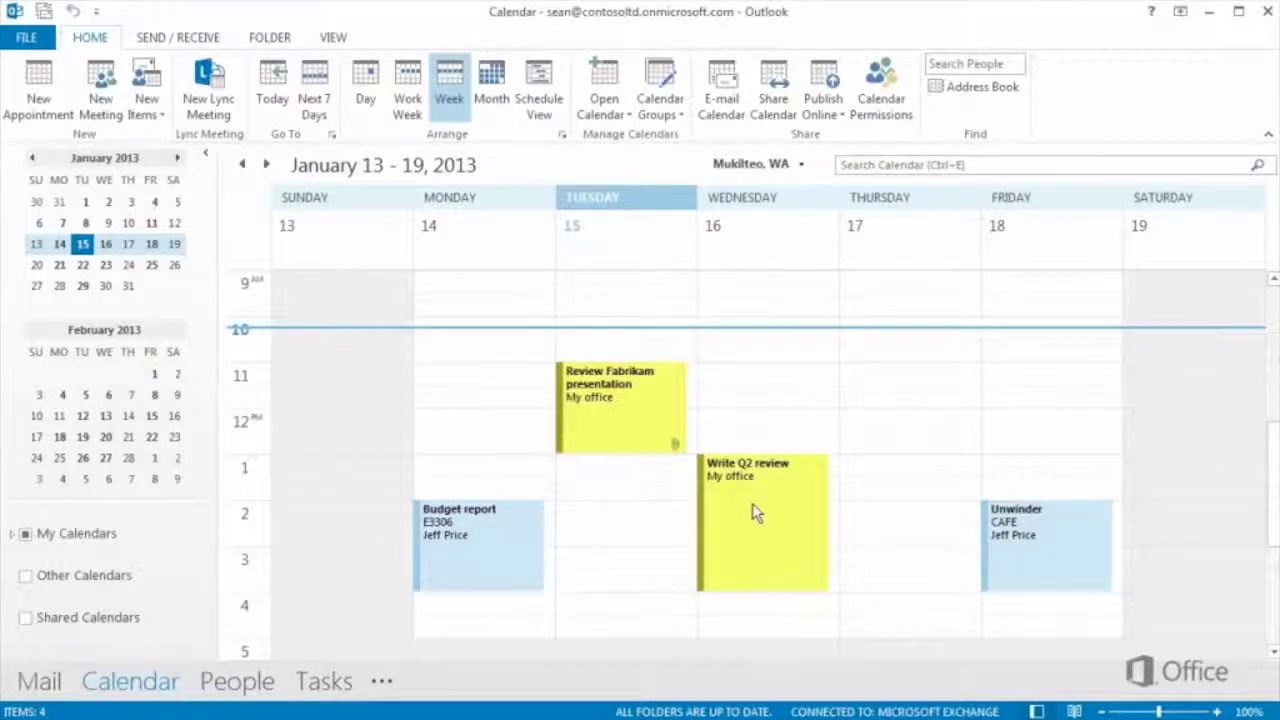
Open Wednesday's Write Q2 review appointment and paste the copied "Please review this:" insurance plan text into its body
{"action": "right_click", "coordinate": [755, 512]}
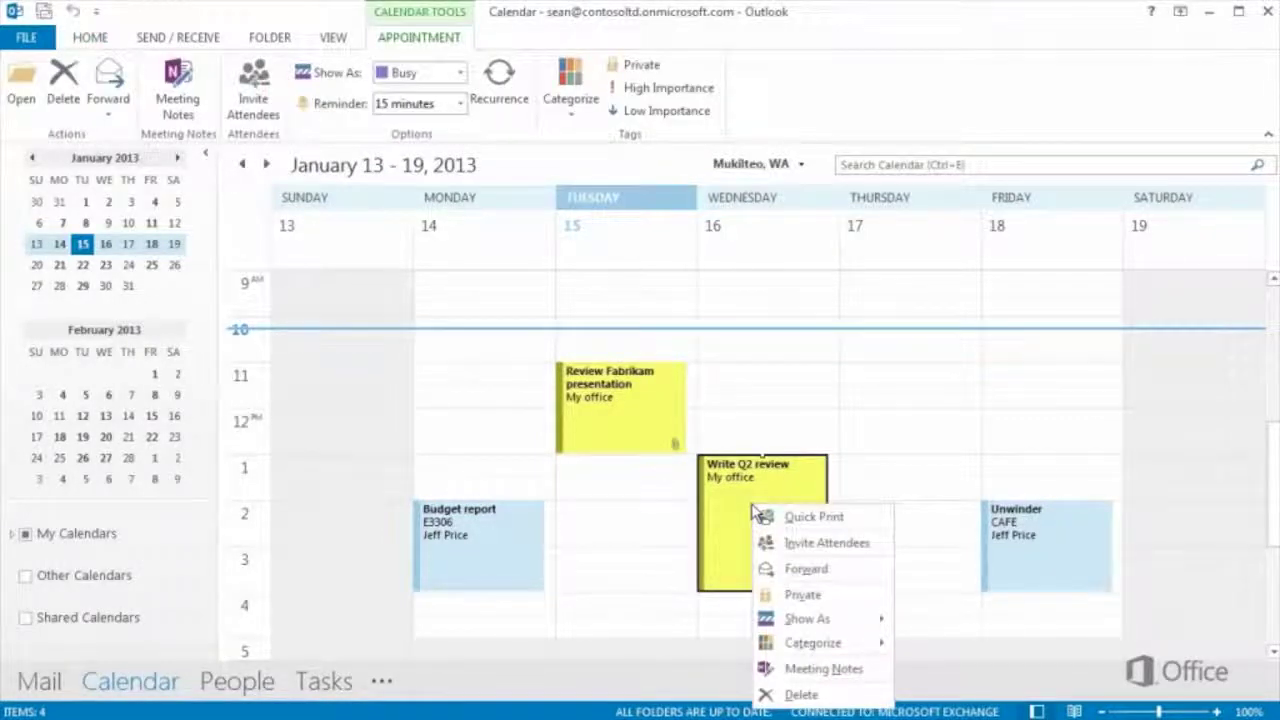
{"action": "key", "text": "Escape"}
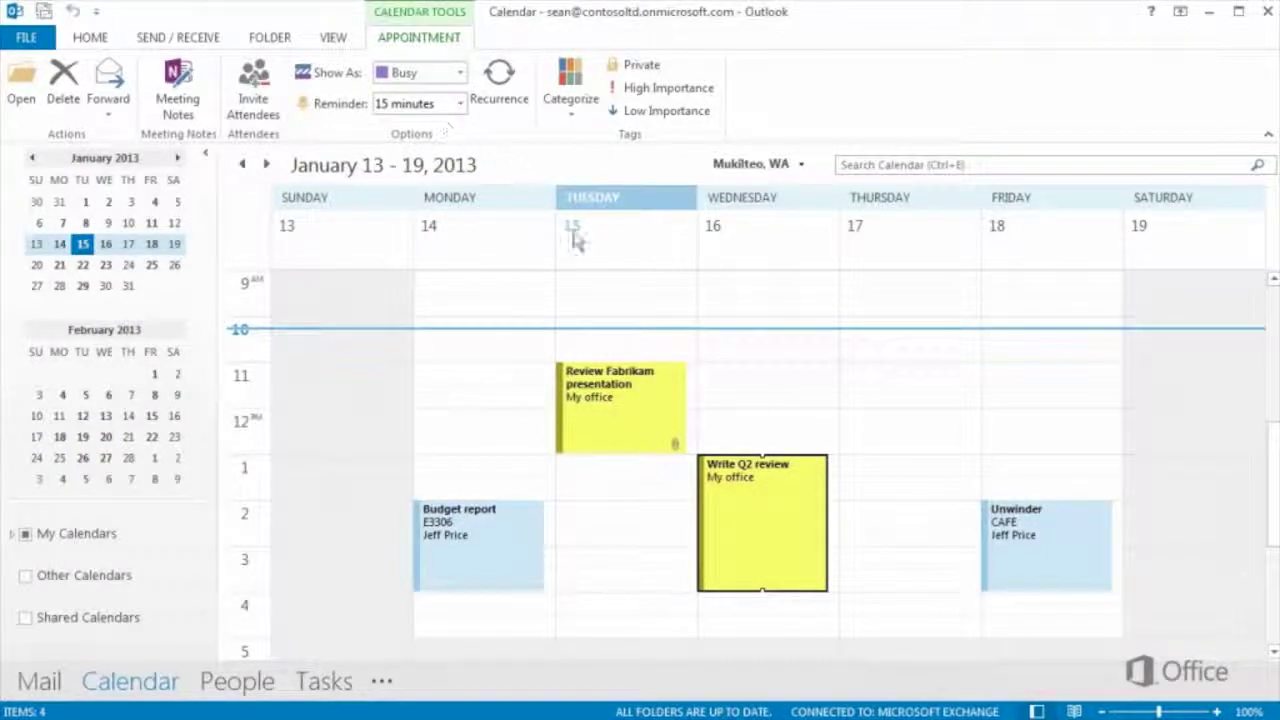
{"action": "double_click", "coordinate": [718, 508]}
{"action": "left_click", "coordinate": [134, 380]}
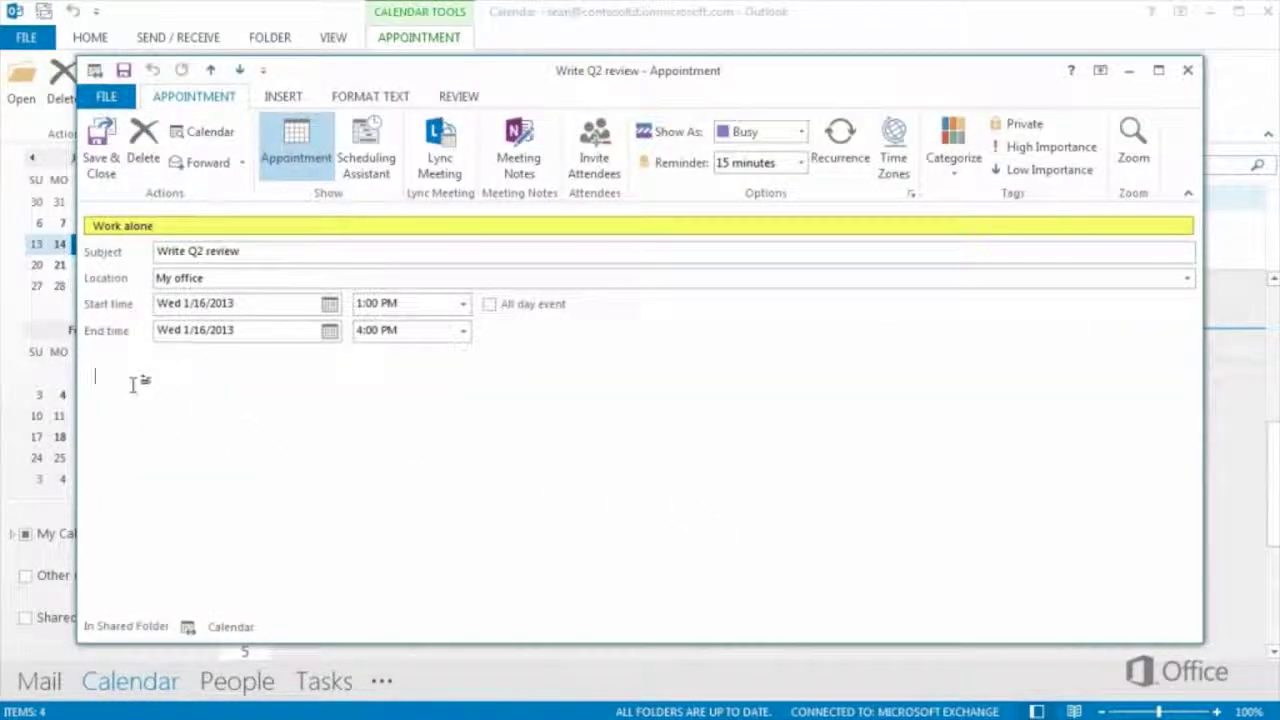
{"action": "key", "text": "ctrl+v"}
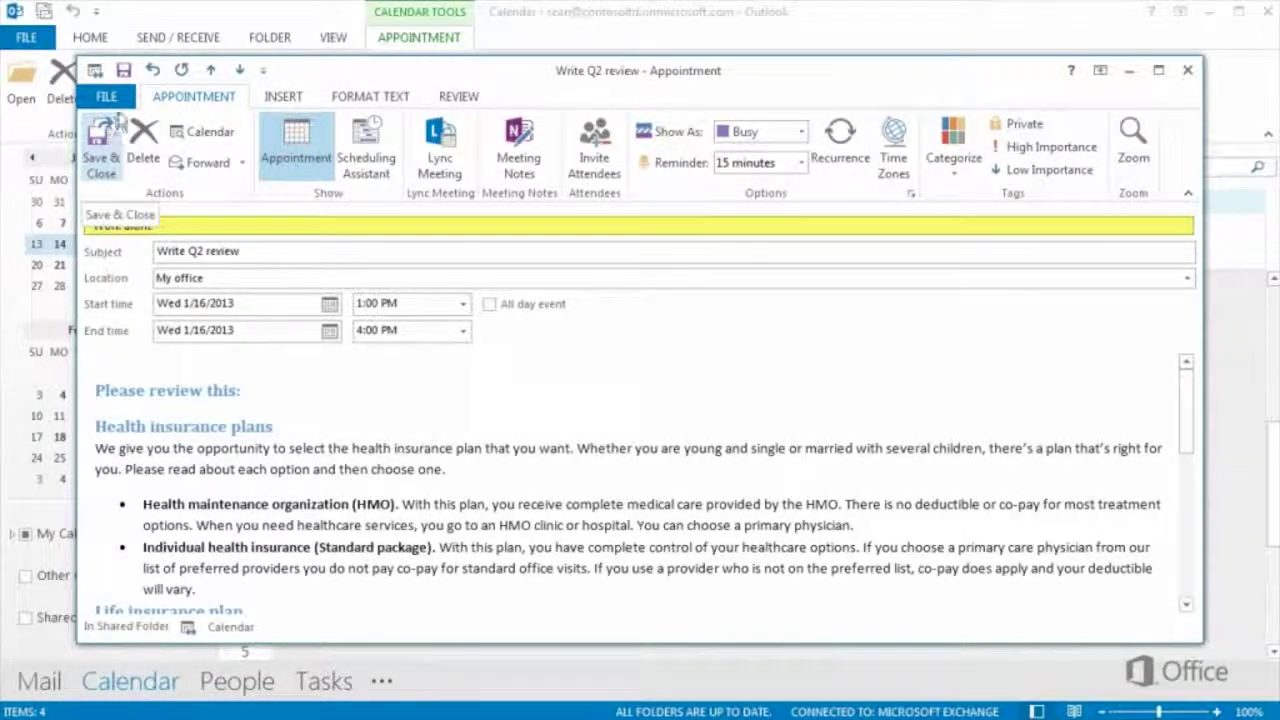
Print the Write Q2 review appointment in Memo Style, and save and close it
{"action": "left_click", "coordinate": [107, 97]}
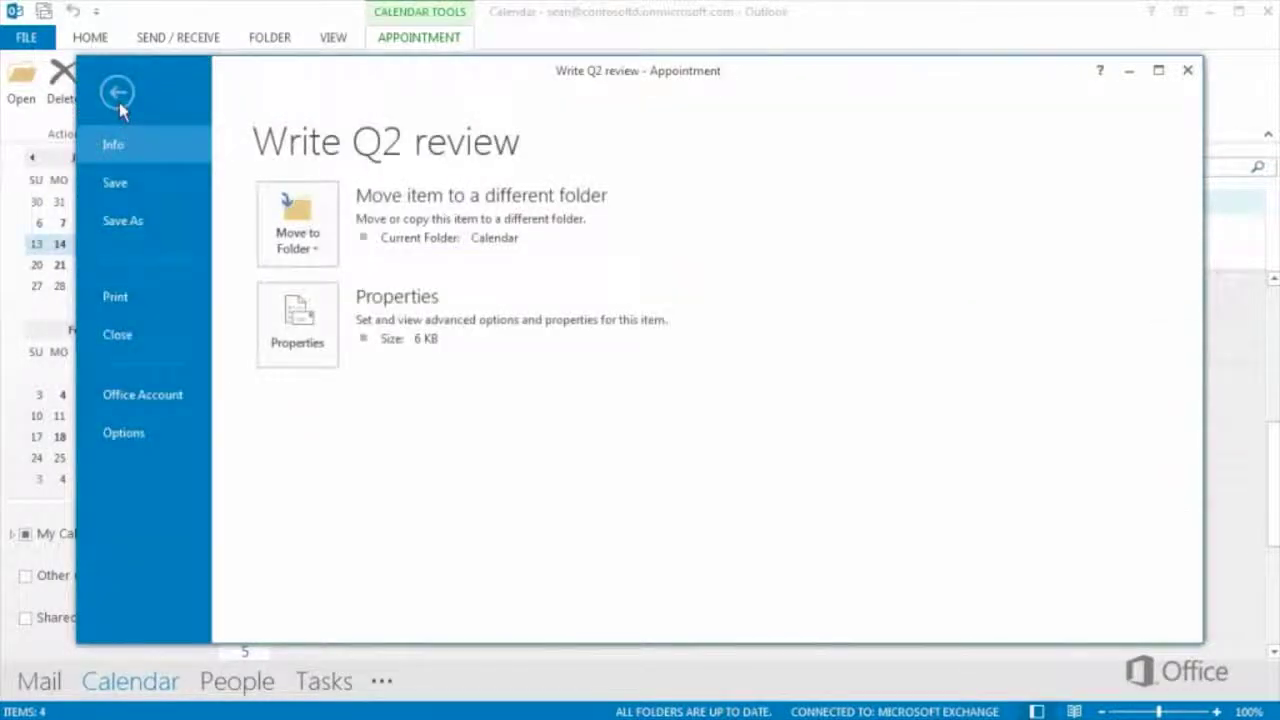
{"action": "left_click", "coordinate": [144, 297]}
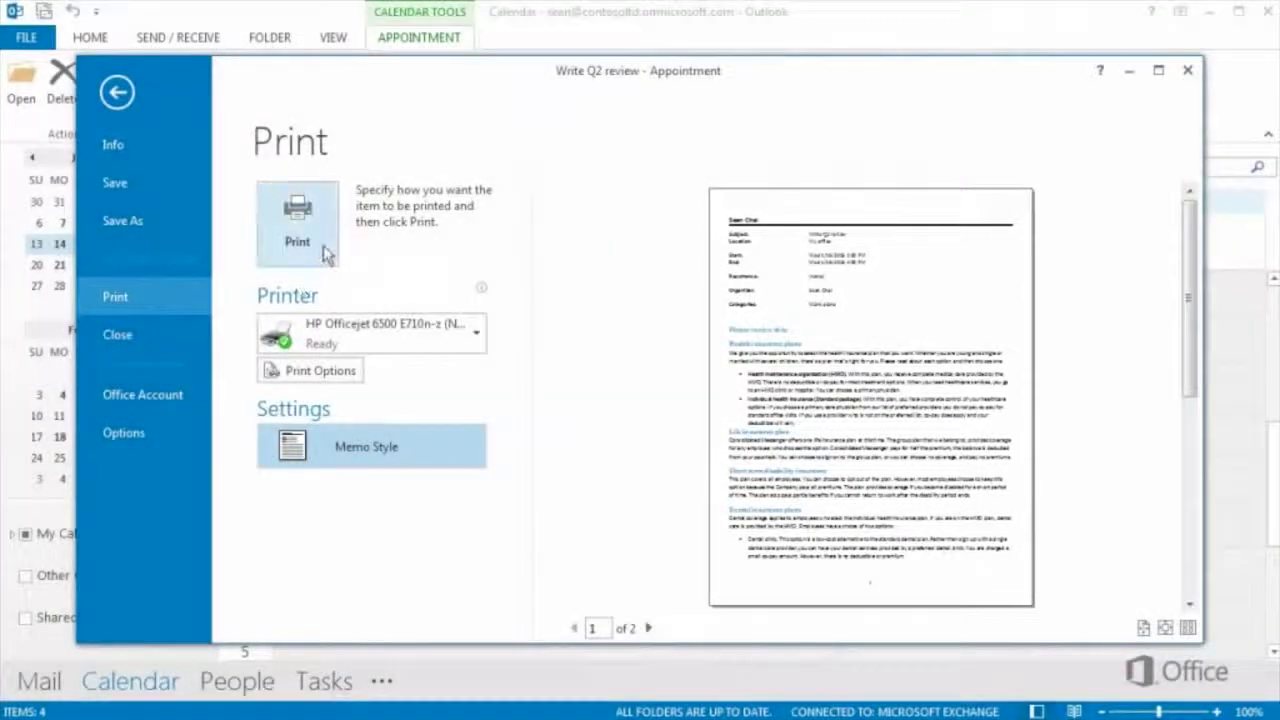
{"action": "left_click", "coordinate": [325, 255]}
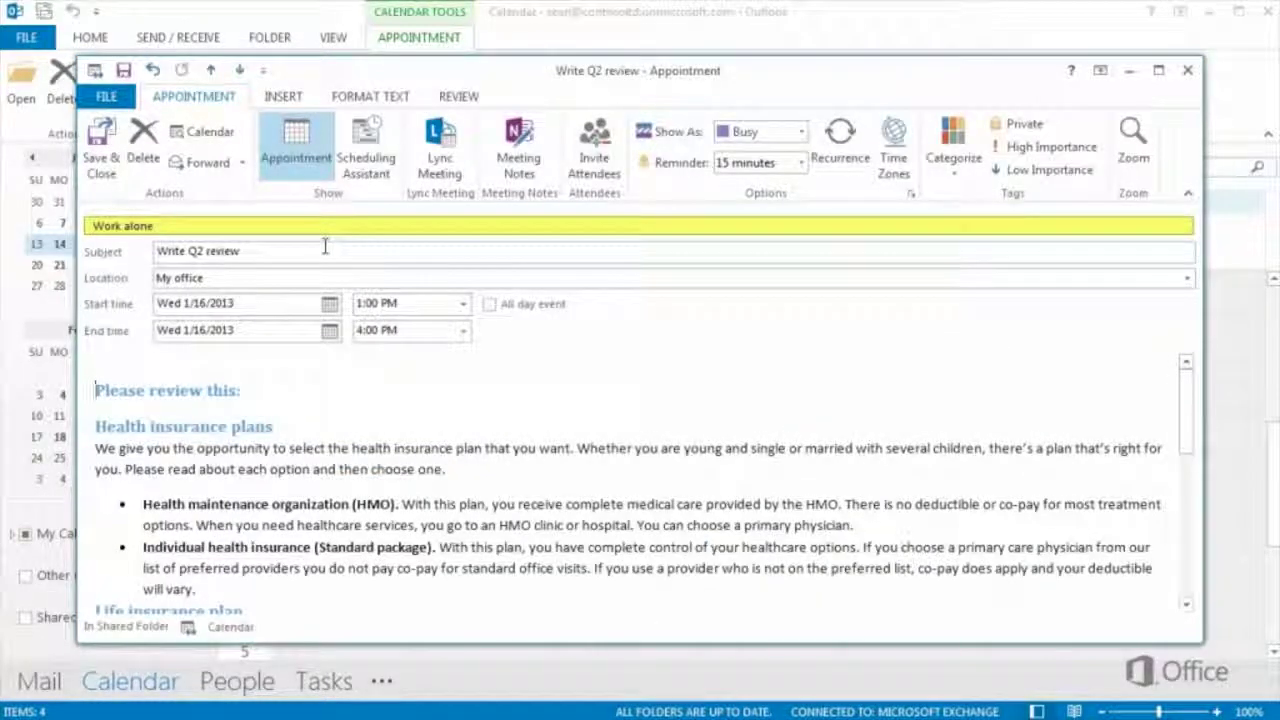
{"action": "left_click", "coordinate": [112, 150]}
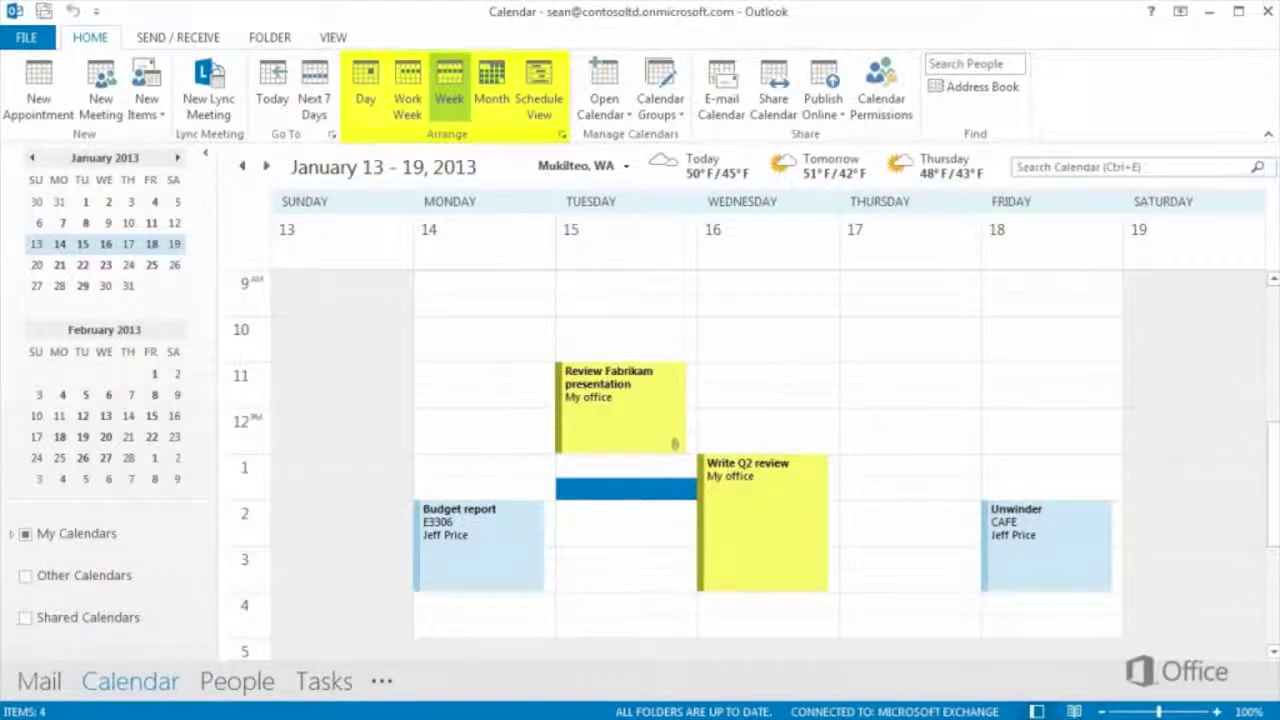
View the calendar by Day, by Week and by Work Week to compare the arrangements
{"action": "left_click", "coordinate": [367, 90]}
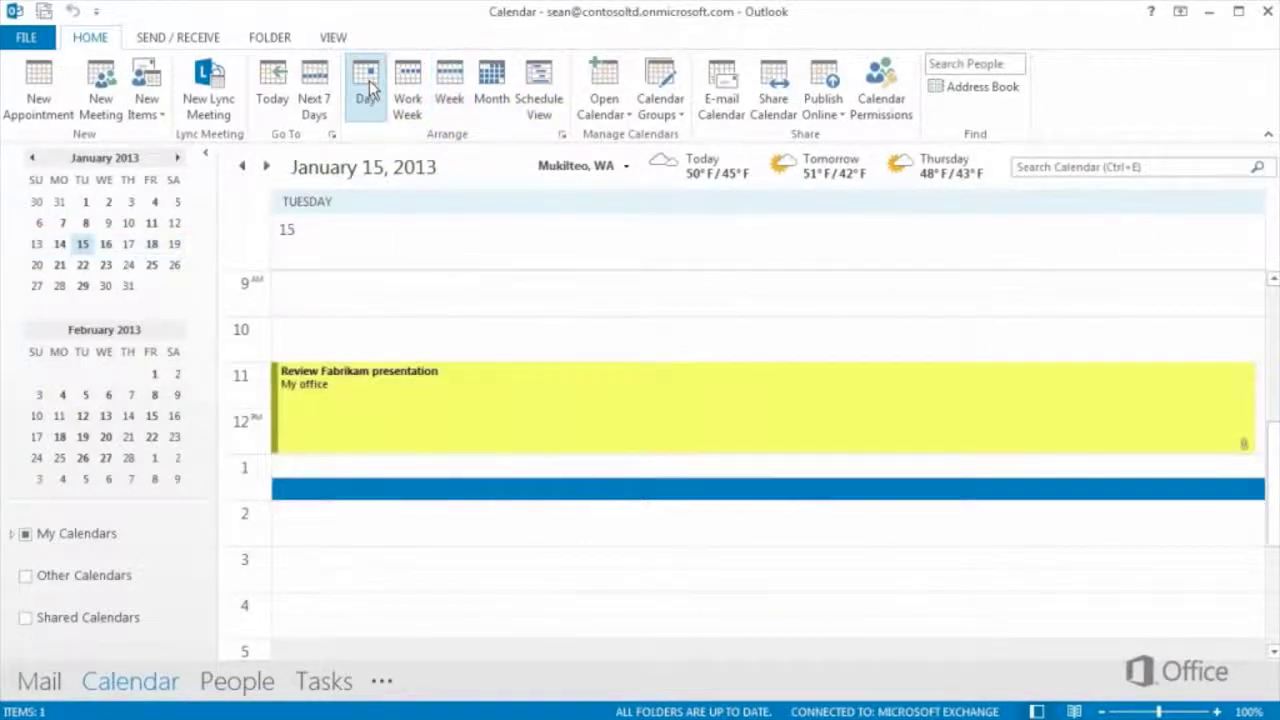
{"action": "left_click", "coordinate": [452, 86]}
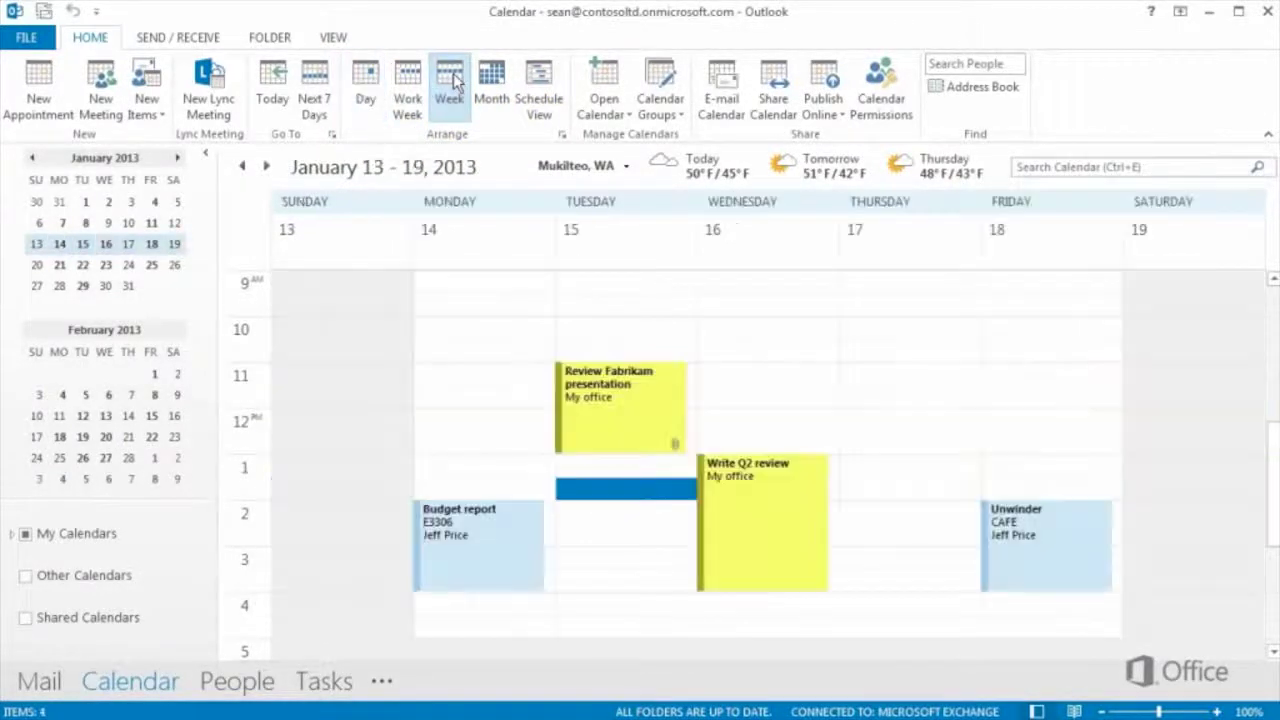
{"action": "left_click", "coordinate": [408, 88]}
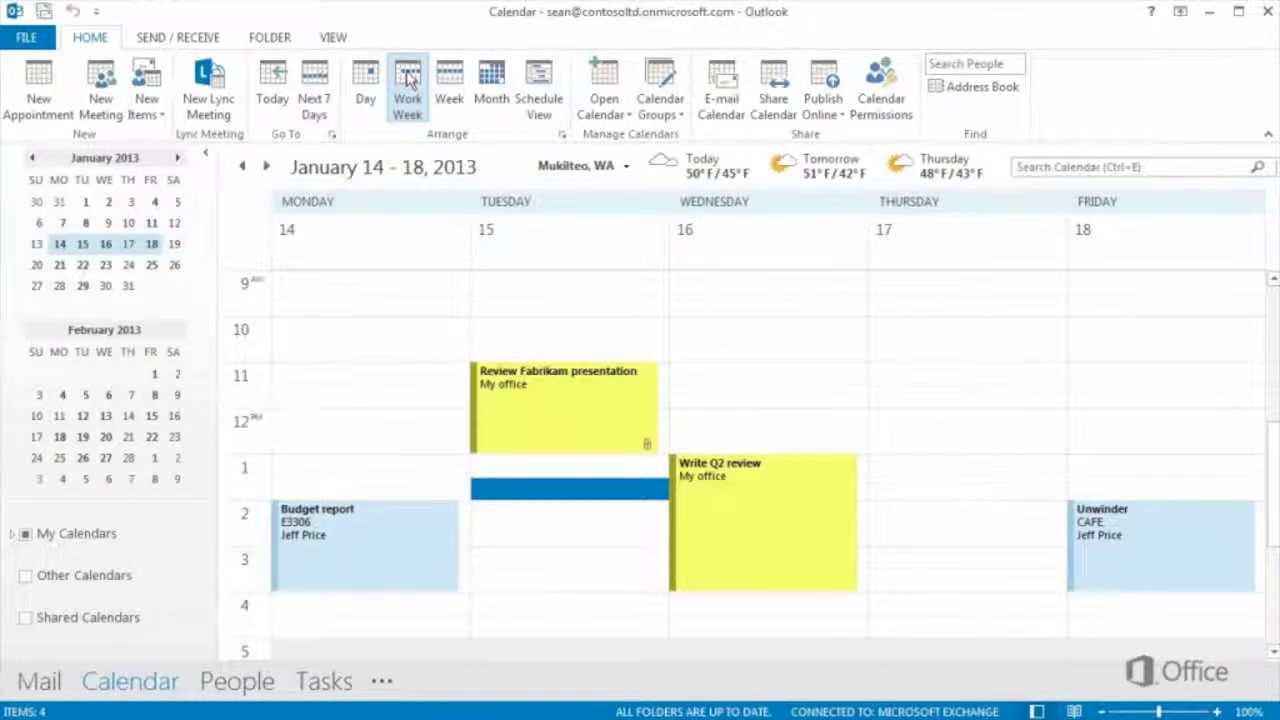
View the calendar by Month, in Schedule View and by Week, and look over the calendar options without changing them
{"action": "left_click", "coordinate": [491, 86]}
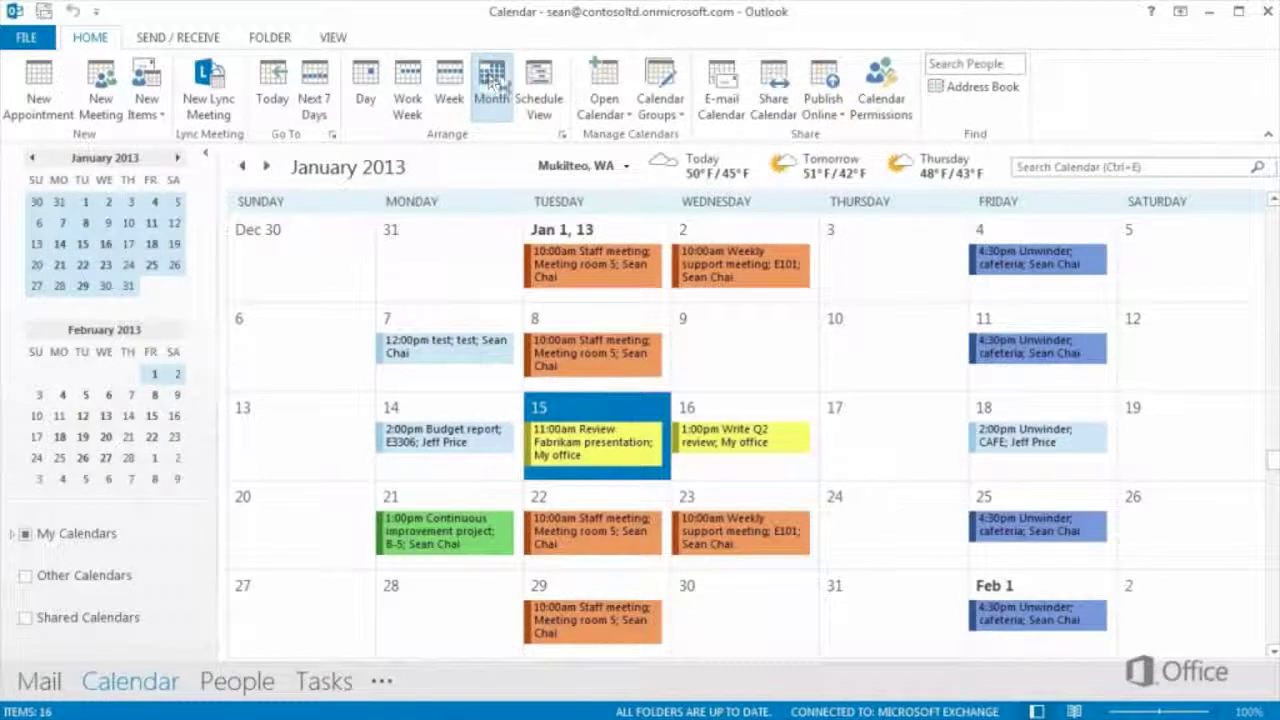
{"action": "left_click", "coordinate": [535, 84]}
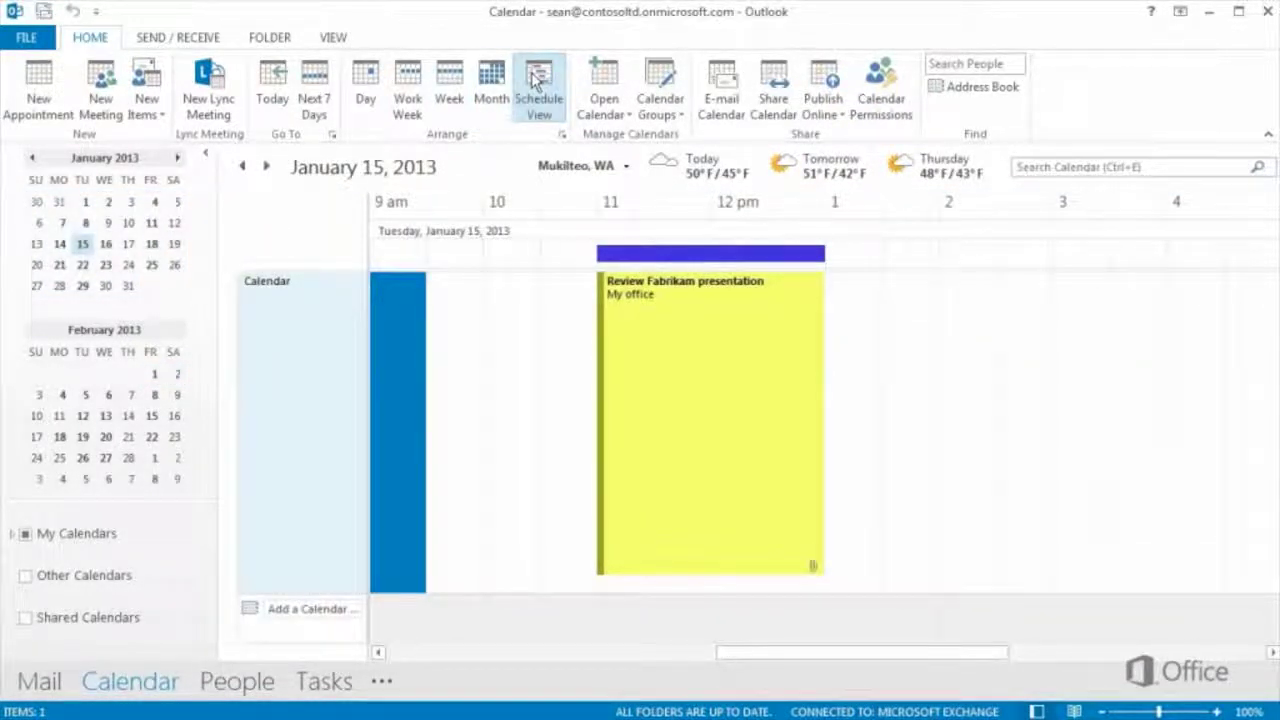
{"action": "left_click", "coordinate": [460, 82]}
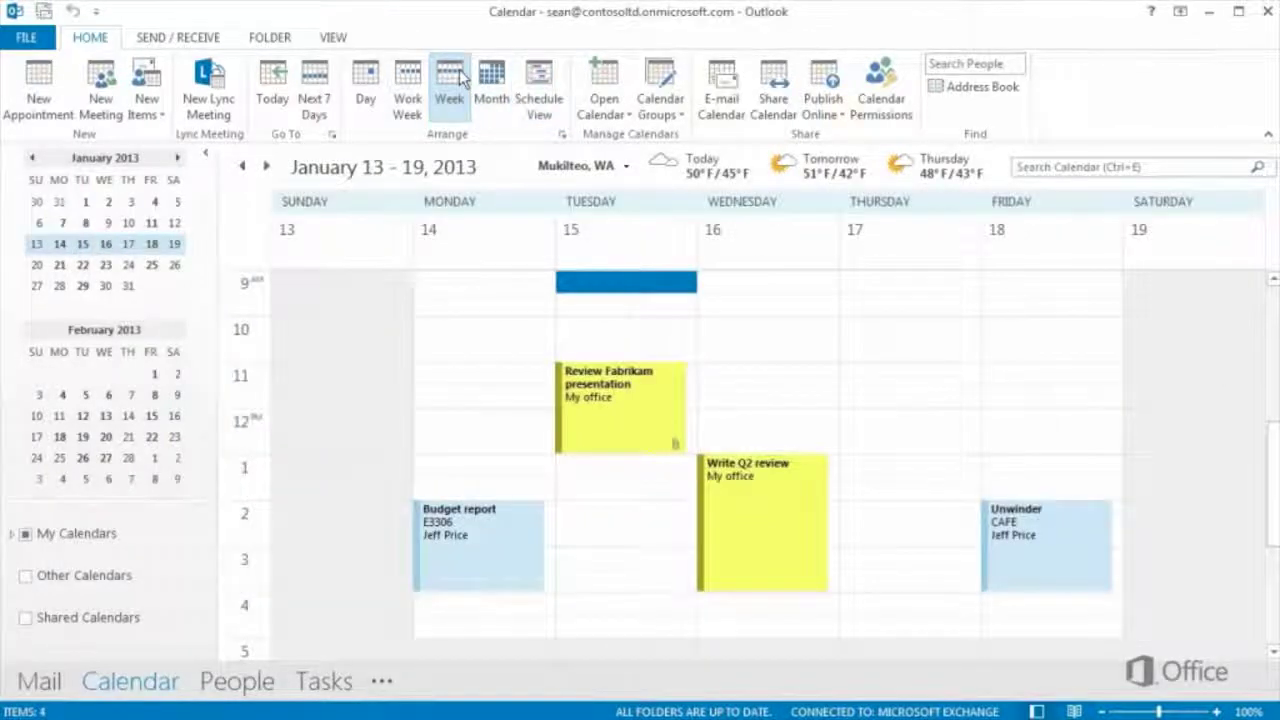
{"action": "left_click", "coordinate": [562, 138]}
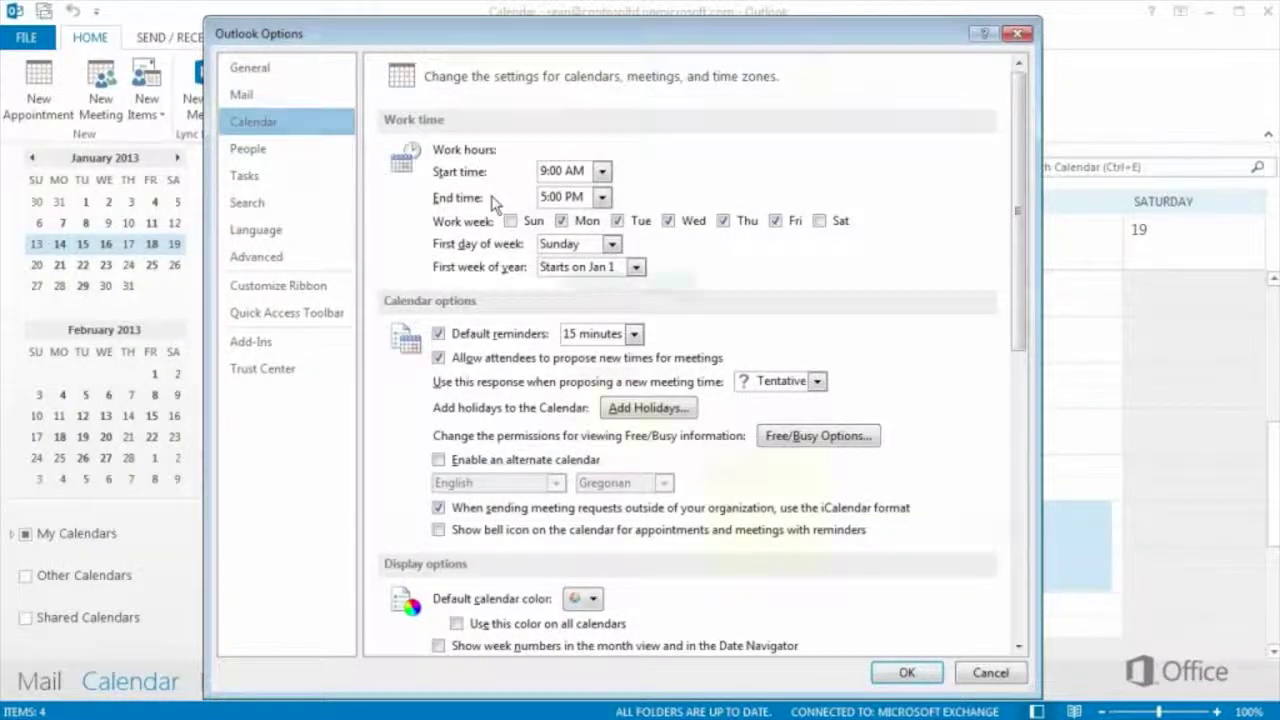
{"action": "key", "text": "Escape"}
Show the Reading Pane on the right and preview the Review Fabrikam presentation and Write Q2 review appointments in it
{"action": "left_click", "coordinate": [338, 42]}
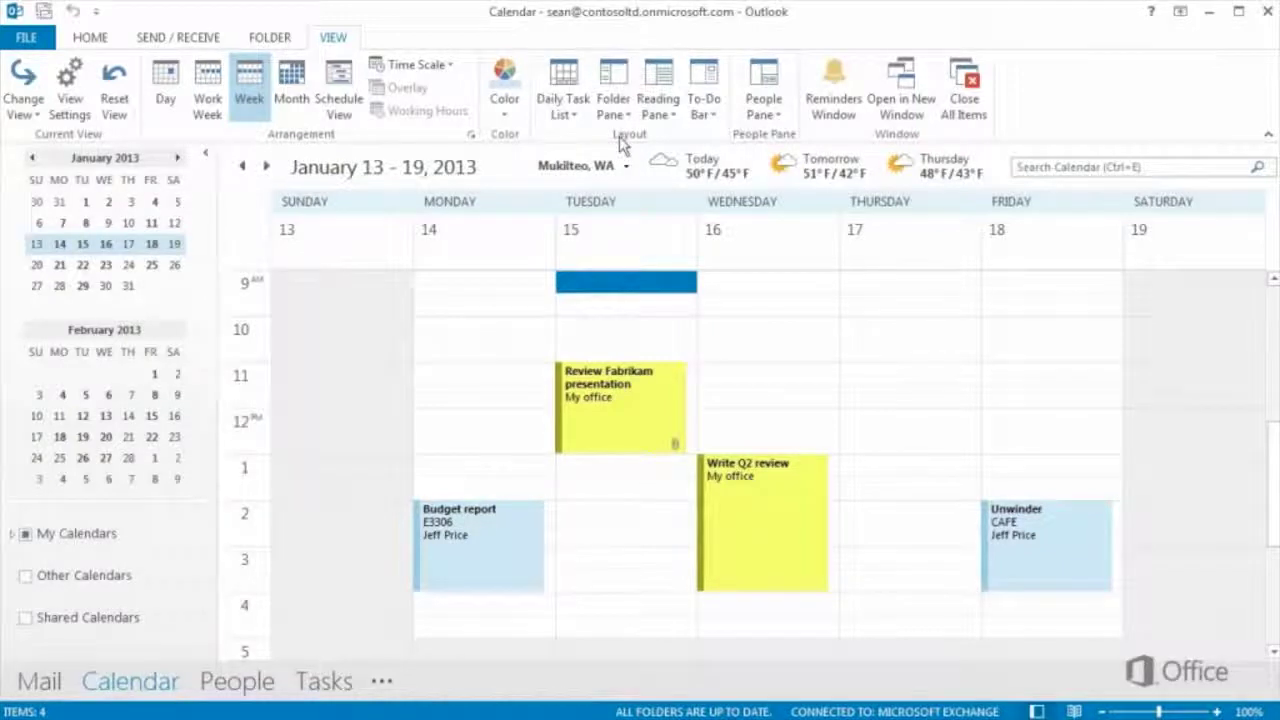
{"action": "left_click", "coordinate": [657, 88]}
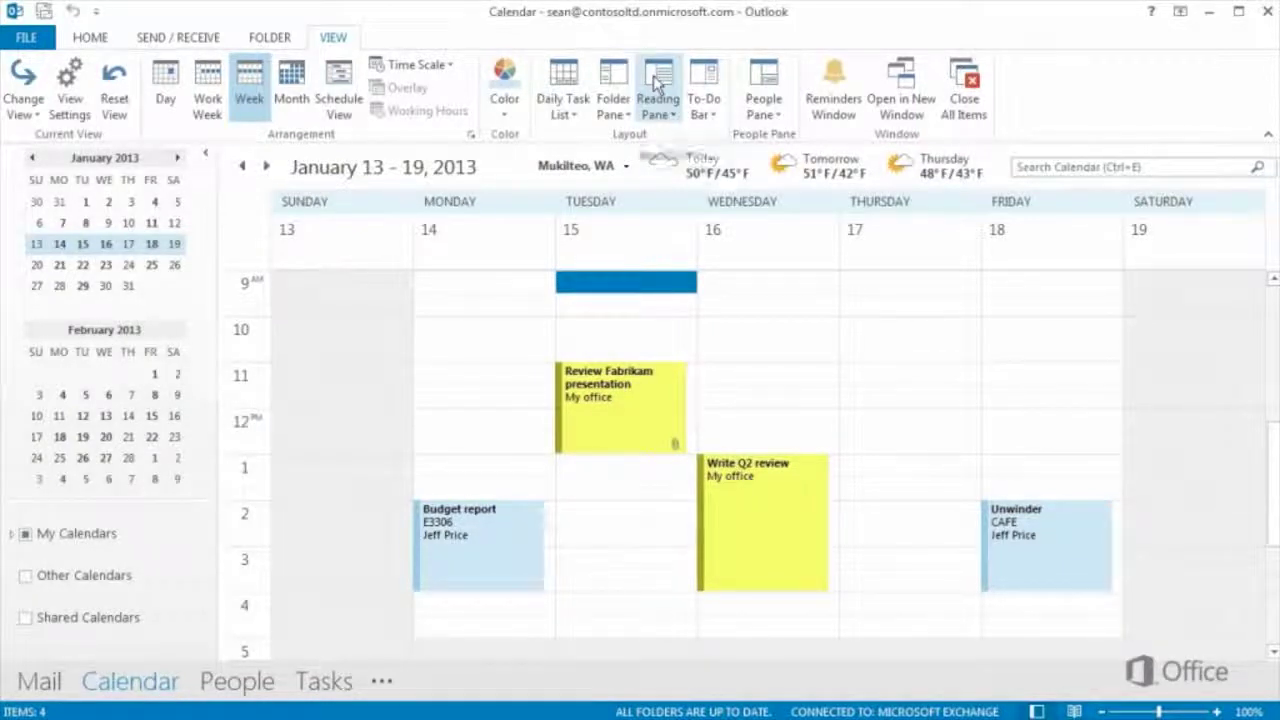
{"action": "left_click", "coordinate": [678, 136]}
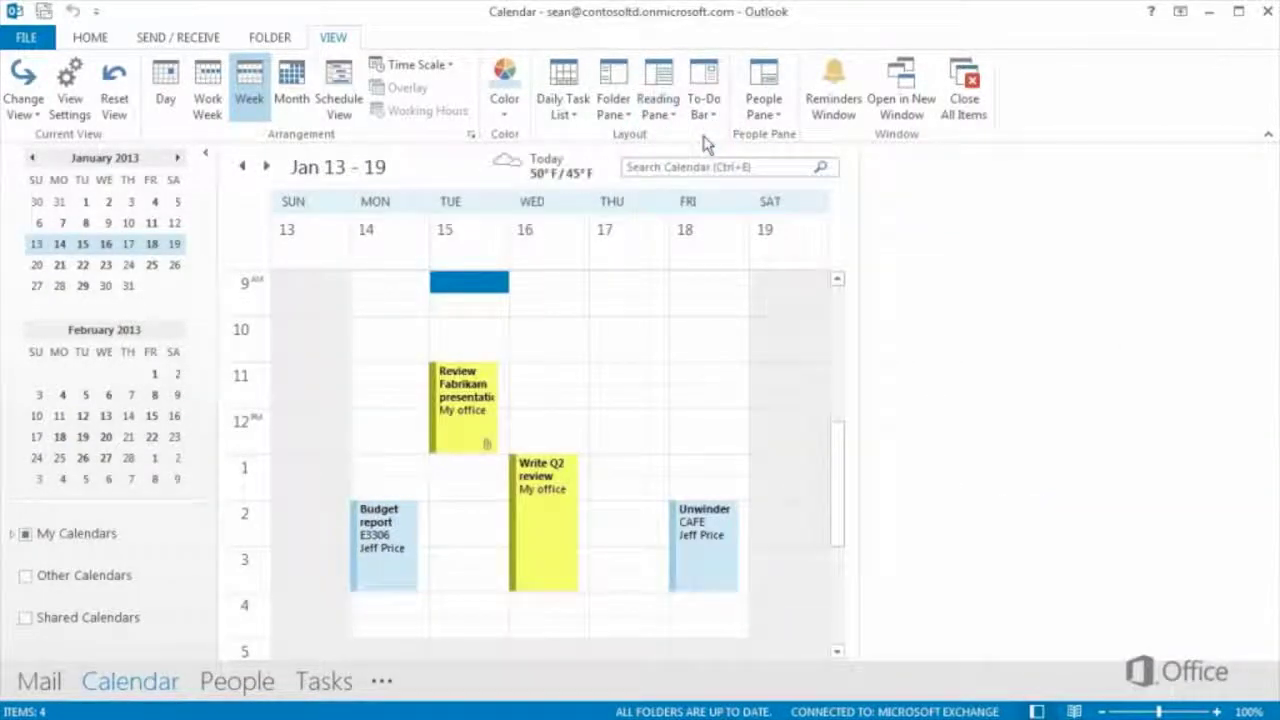
{"action": "left_click", "coordinate": [476, 399]}
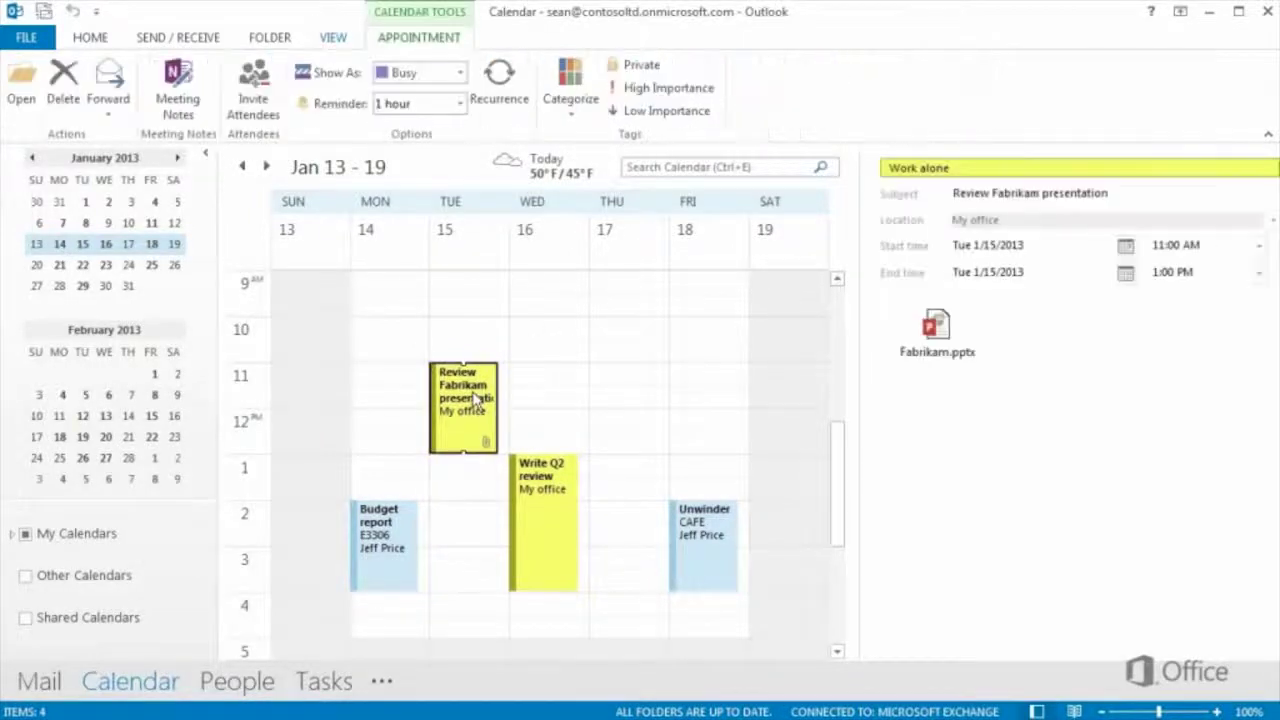
{"action": "left_click", "coordinate": [550, 520]}
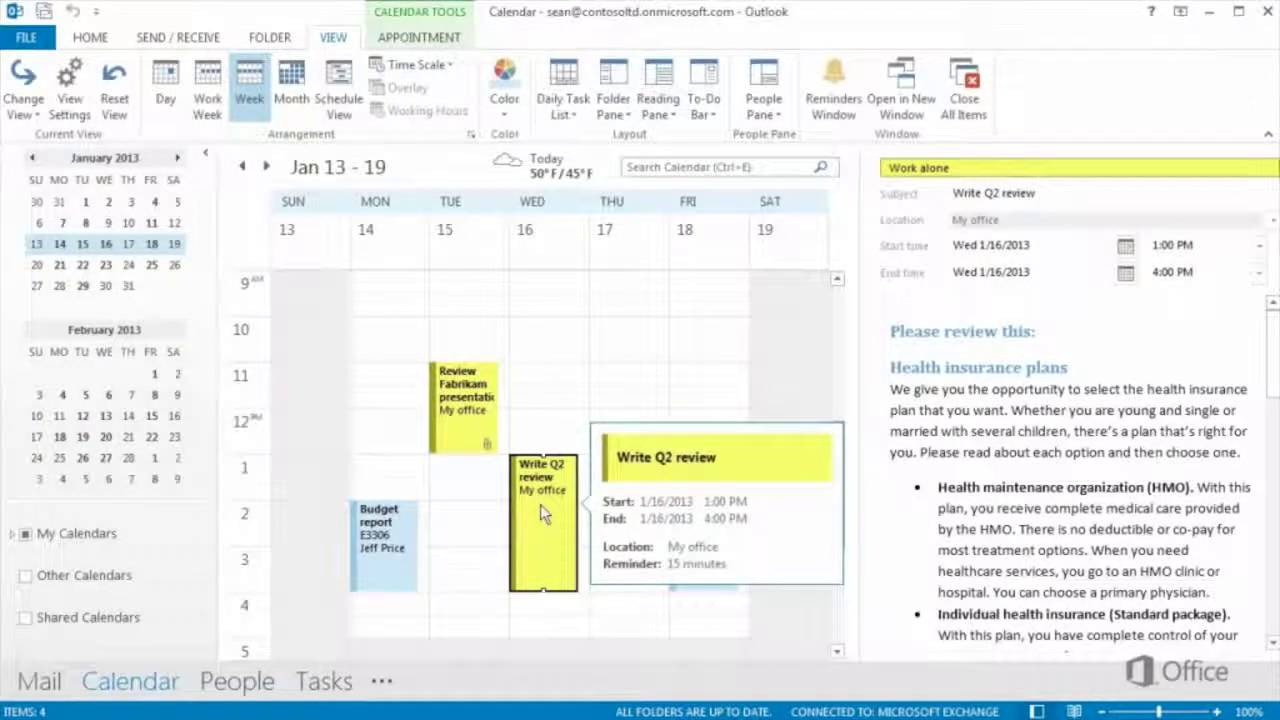
Set the calendar's time scale to 15 minutes
{"action": "left_click", "coordinate": [446, 68]}
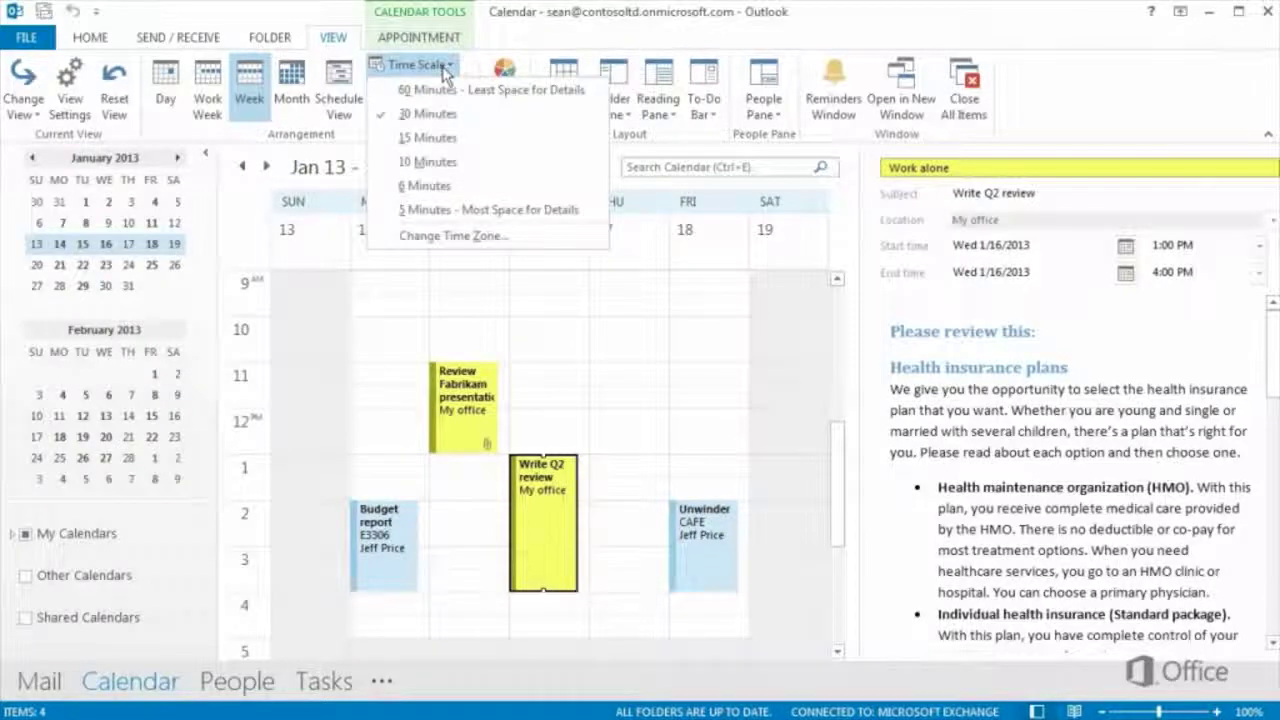
{"action": "left_click", "coordinate": [443, 143]}
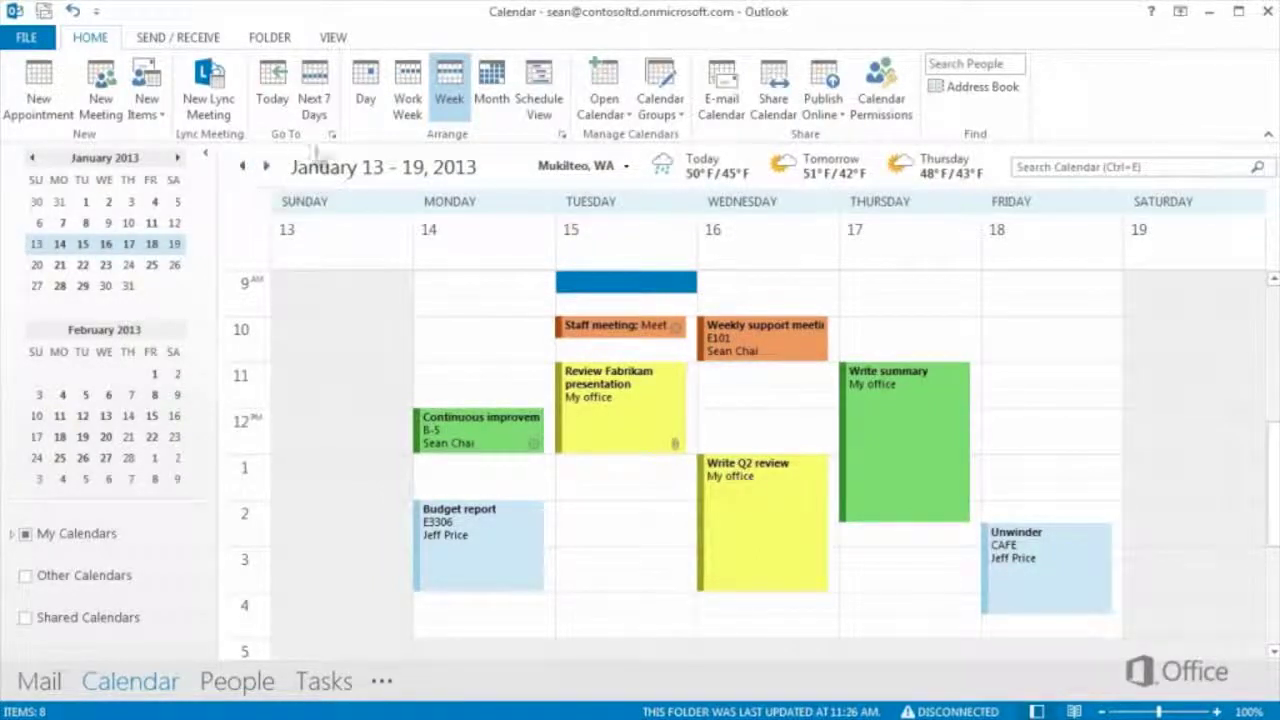
View the calendar by Day, move ahead two days to January 17, and return to January 15
{"action": "left_click", "coordinate": [367, 84]}
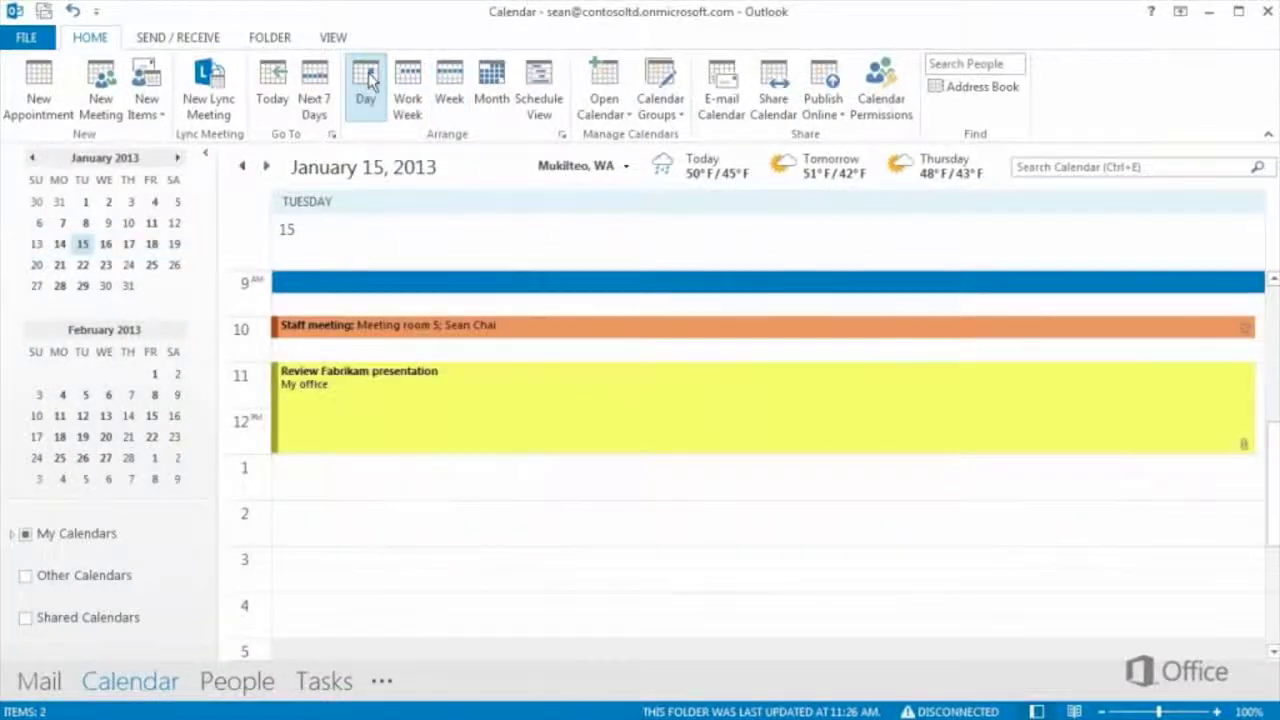
{"action": "left_click", "coordinate": [268, 167]}
{"action": "left_click", "coordinate": [268, 167]}
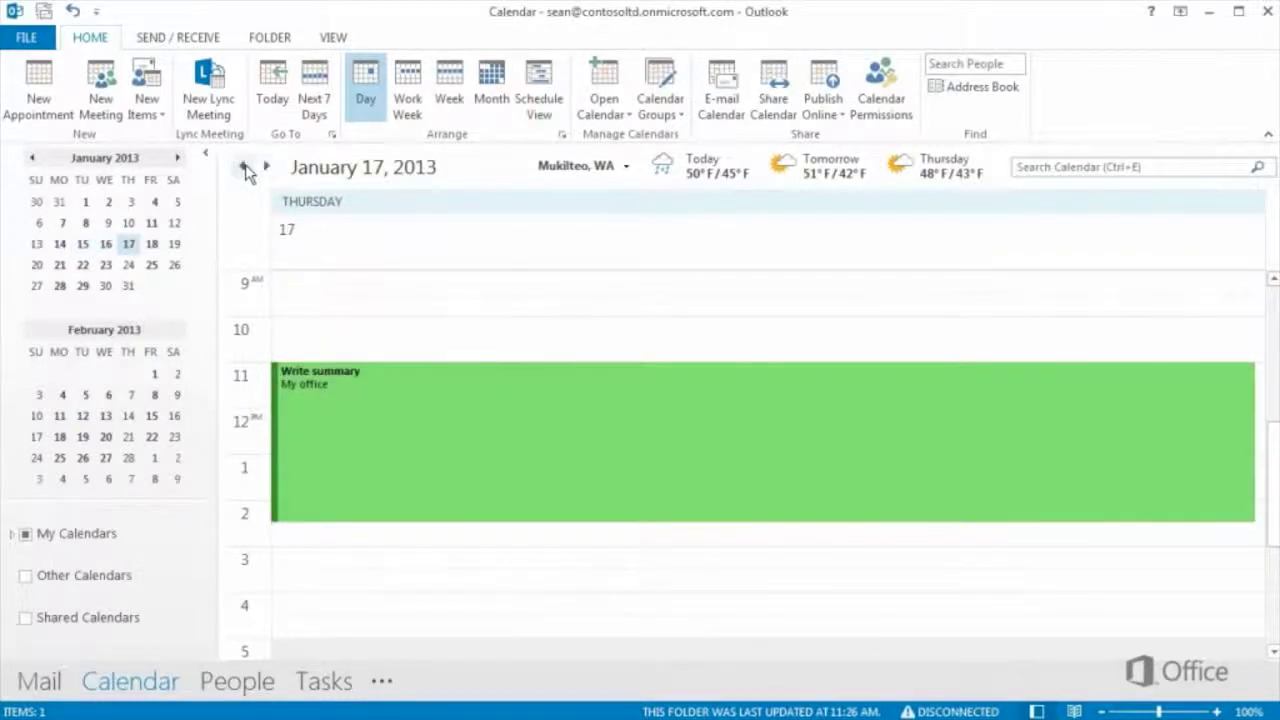
{"action": "left_click", "coordinate": [244, 167]}
{"action": "left_click", "coordinate": [244, 167]}
View the calendar by Week, move ahead to the week of January 27, and return to the week of January 13
{"action": "key", "text": "ctrl+alt+3"}
{"action": "left_click", "coordinate": [267, 167]}
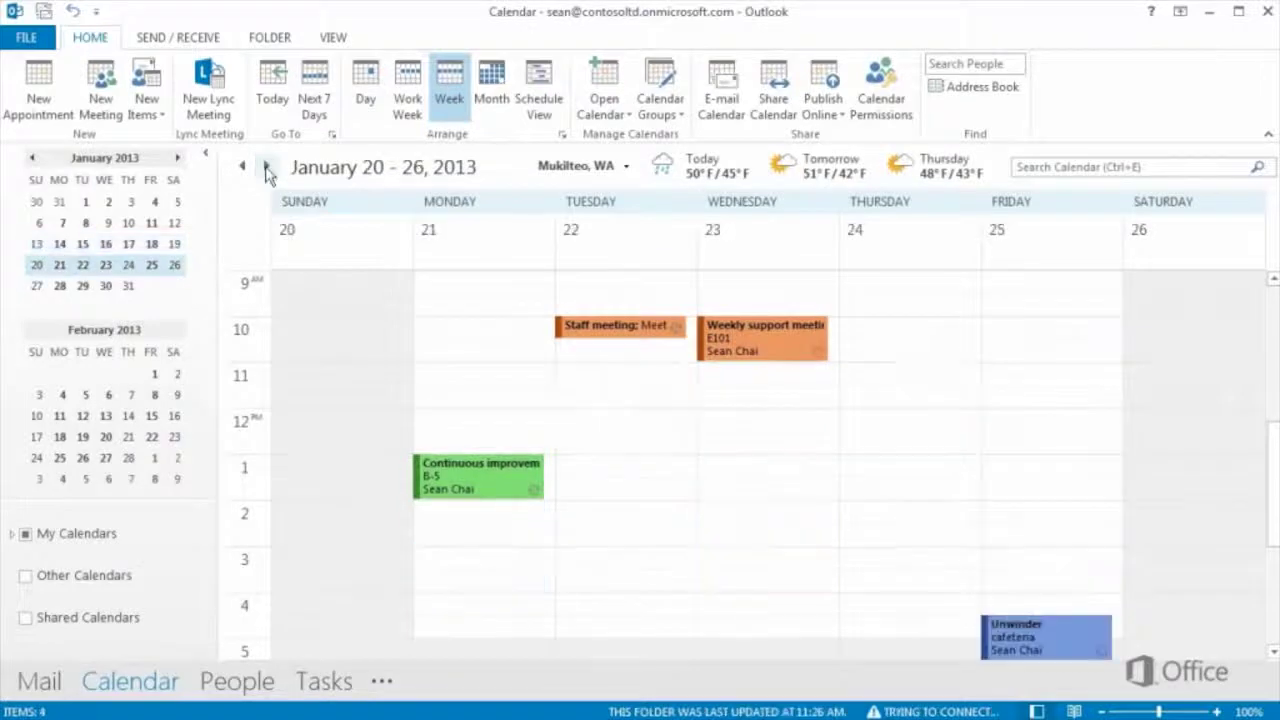
{"action": "left_click", "coordinate": [267, 167]}
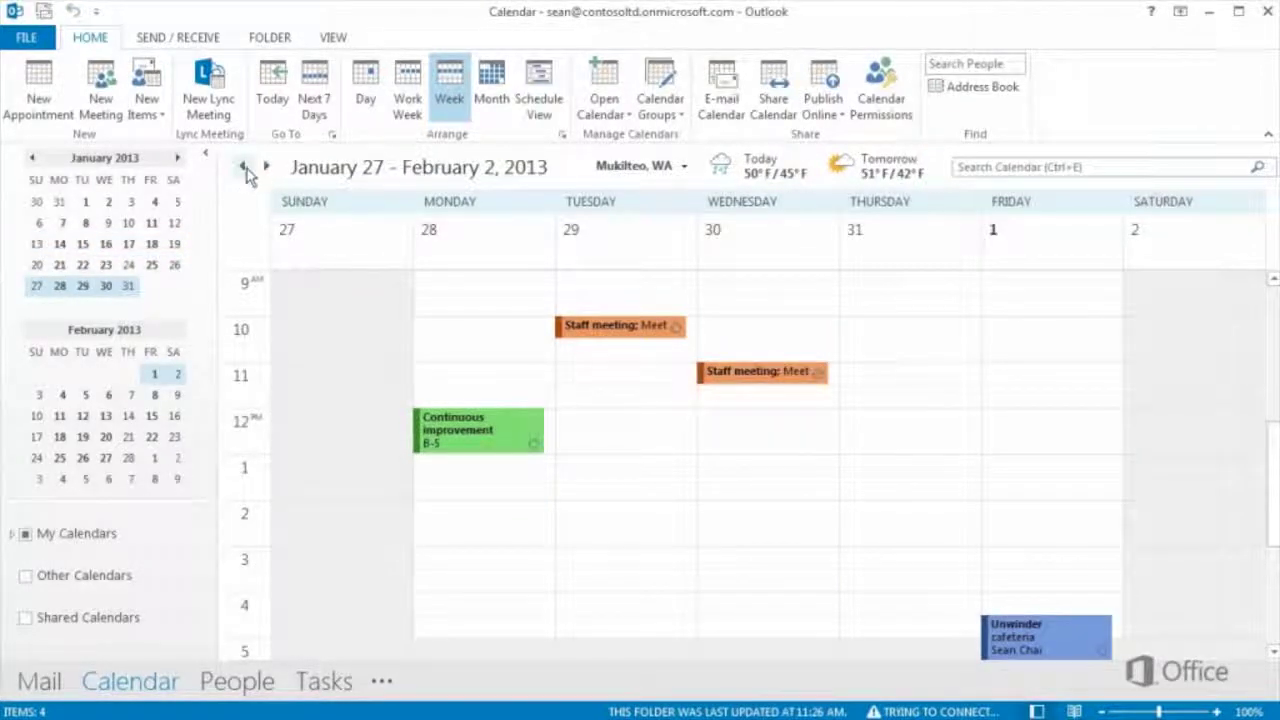
{"action": "left_click", "coordinate": [245, 168]}
{"action": "left_click", "coordinate": [245, 168]}
View the calendar by Month, move ahead to March 2013, and return to January 2013
{"action": "key", "text": "ctrl+alt+4"}
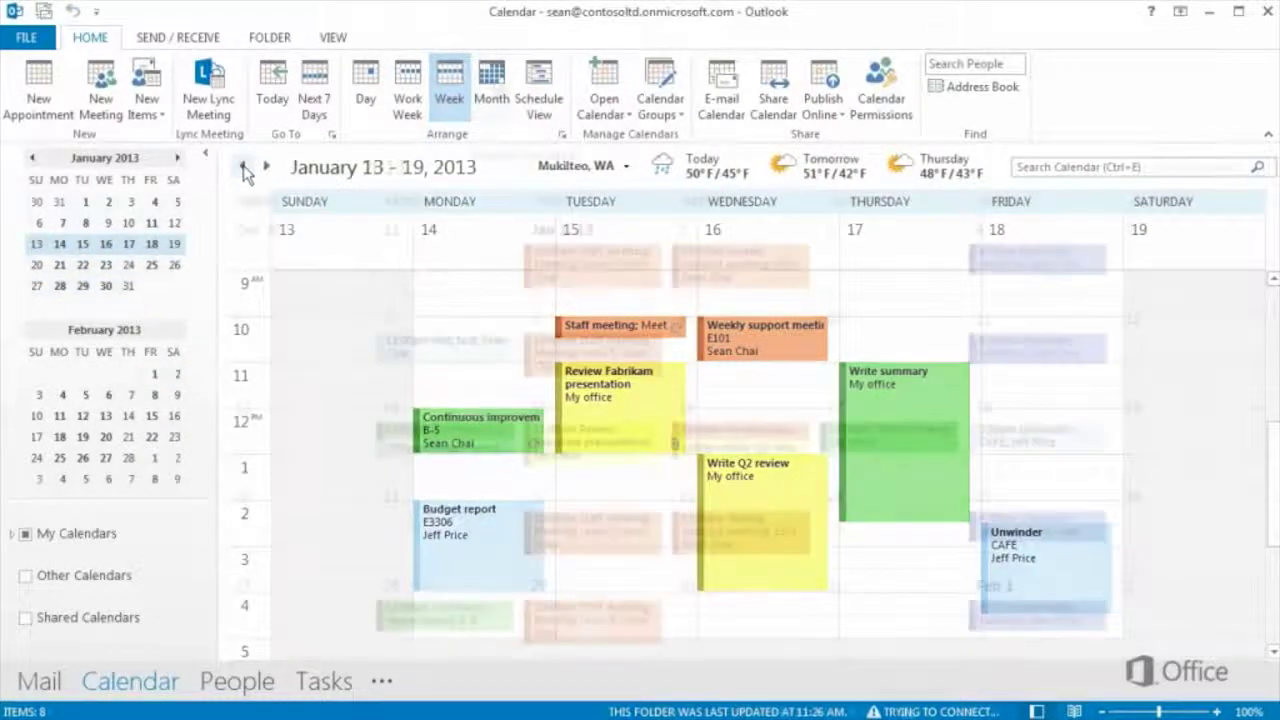
{"action": "left_click", "coordinate": [267, 167]}
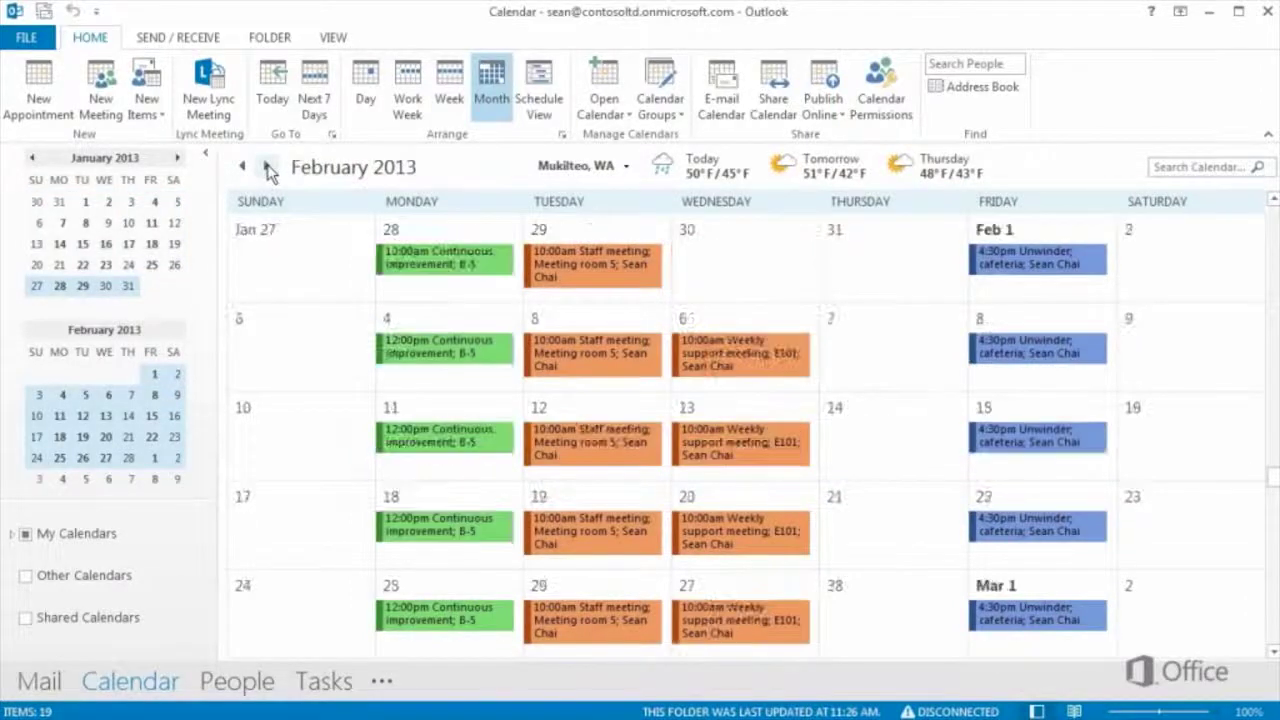
{"action": "left_click", "coordinate": [267, 167]}
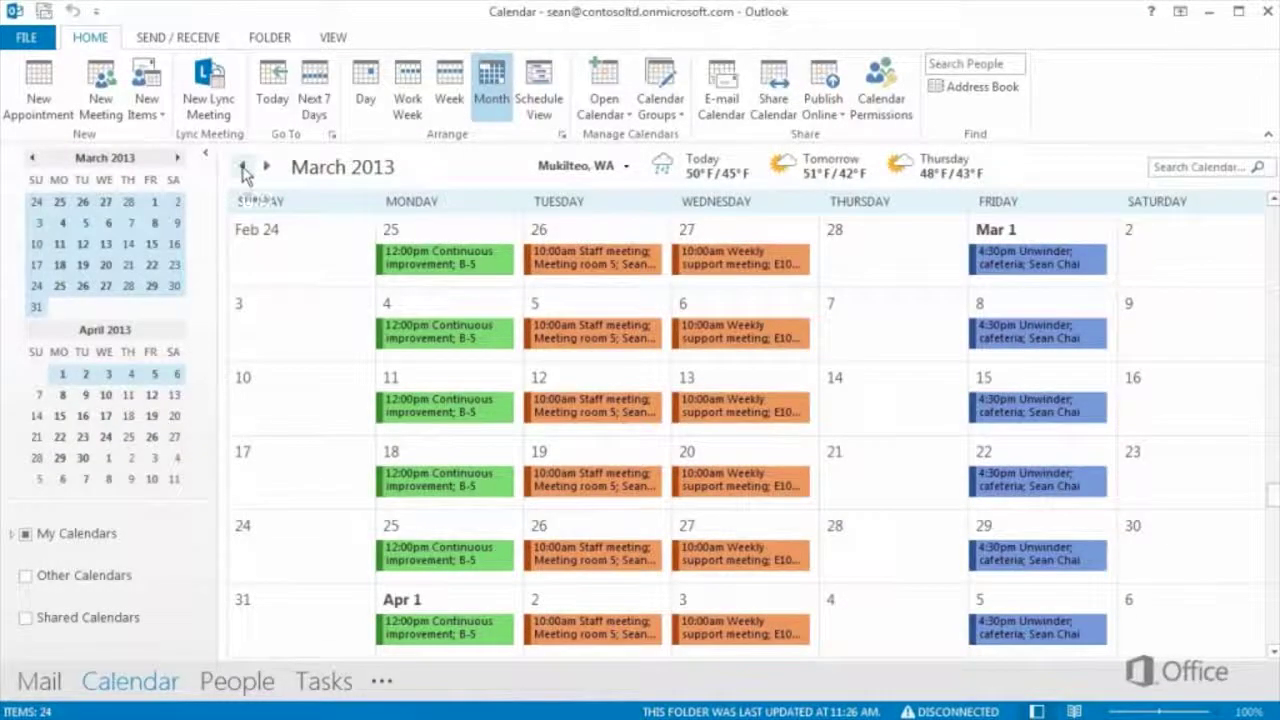
{"action": "left_click", "coordinate": [243, 167]}
{"action": "left_click", "coordinate": [243, 167]}
In Week view, show the weeks of January 9, January 30 and January 16, and look at the Go To Date options
{"action": "key", "text": "ctrl+alt+3"}
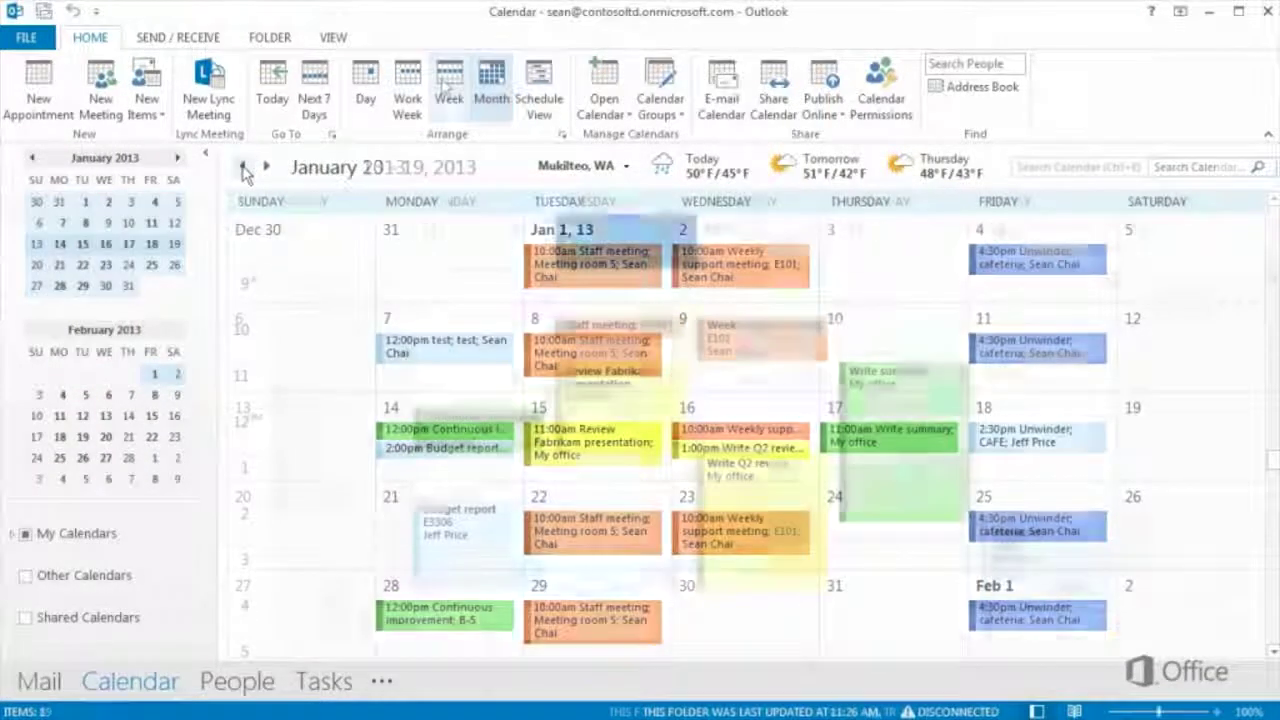
{"action": "left_click", "coordinate": [113, 224]}
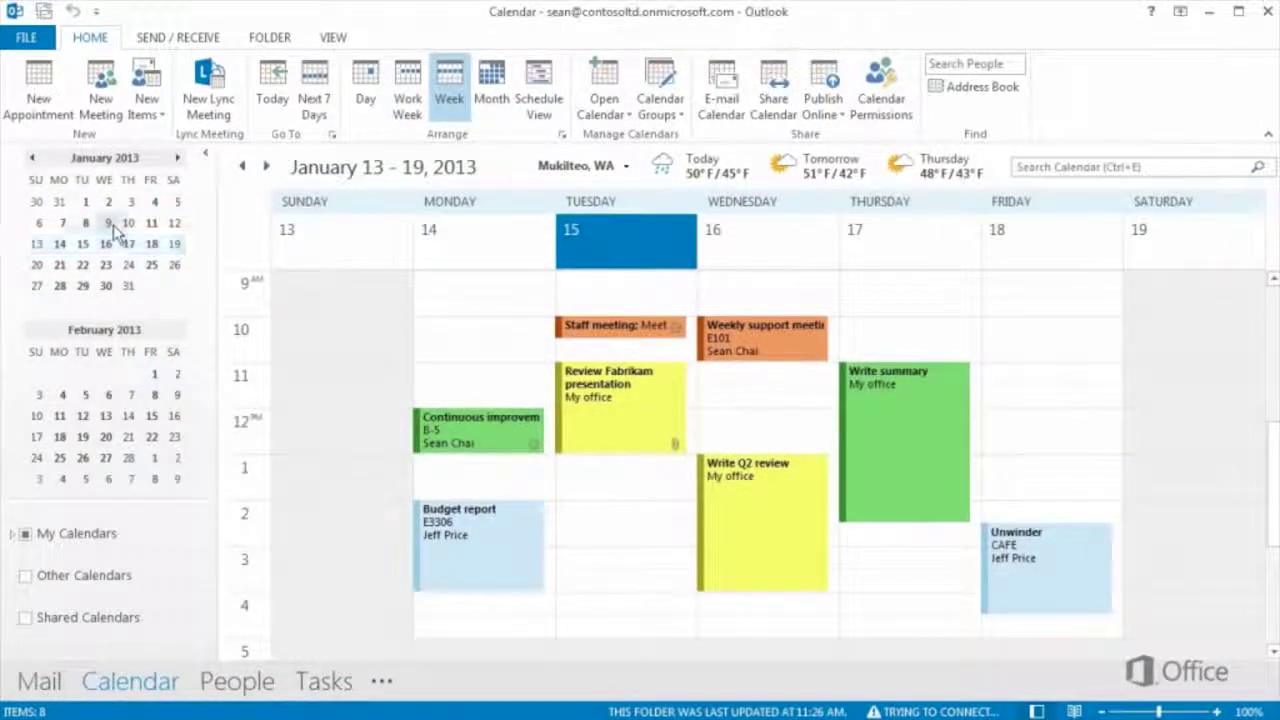
{"action": "left_click", "coordinate": [105, 285]}
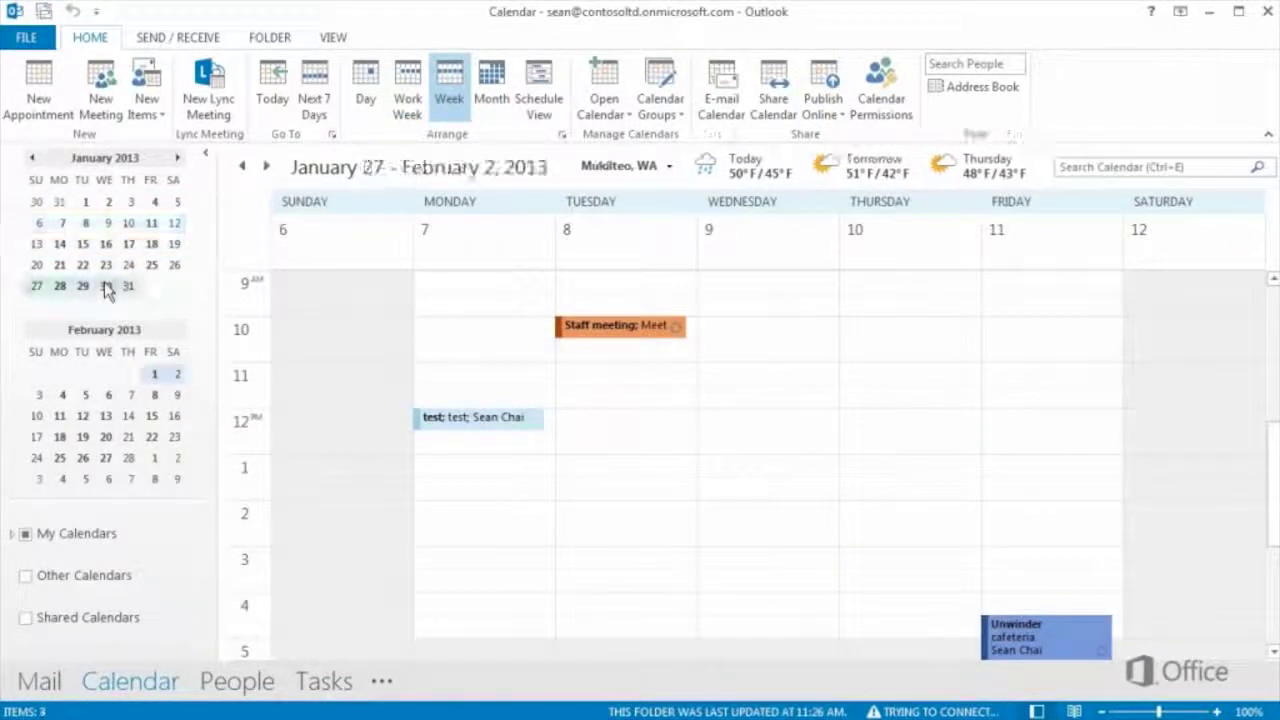
{"action": "left_click", "coordinate": [110, 246]}
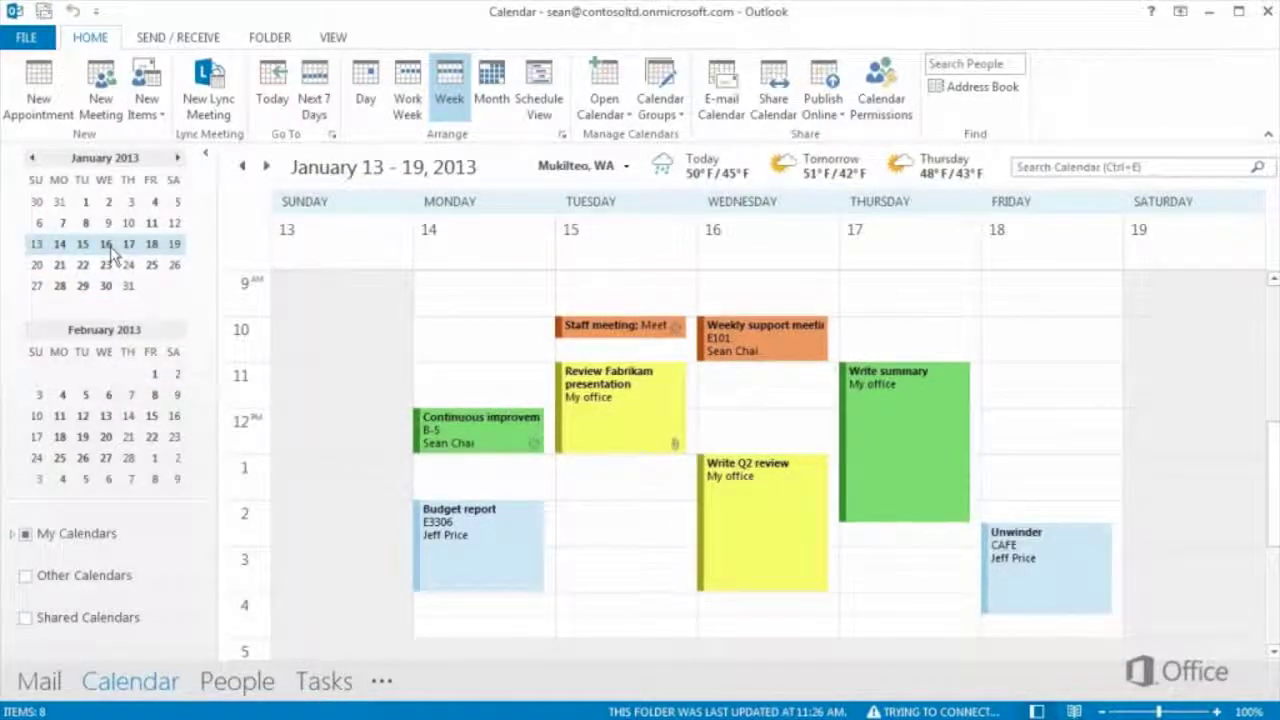
{"action": "left_click", "coordinate": [332, 137]}
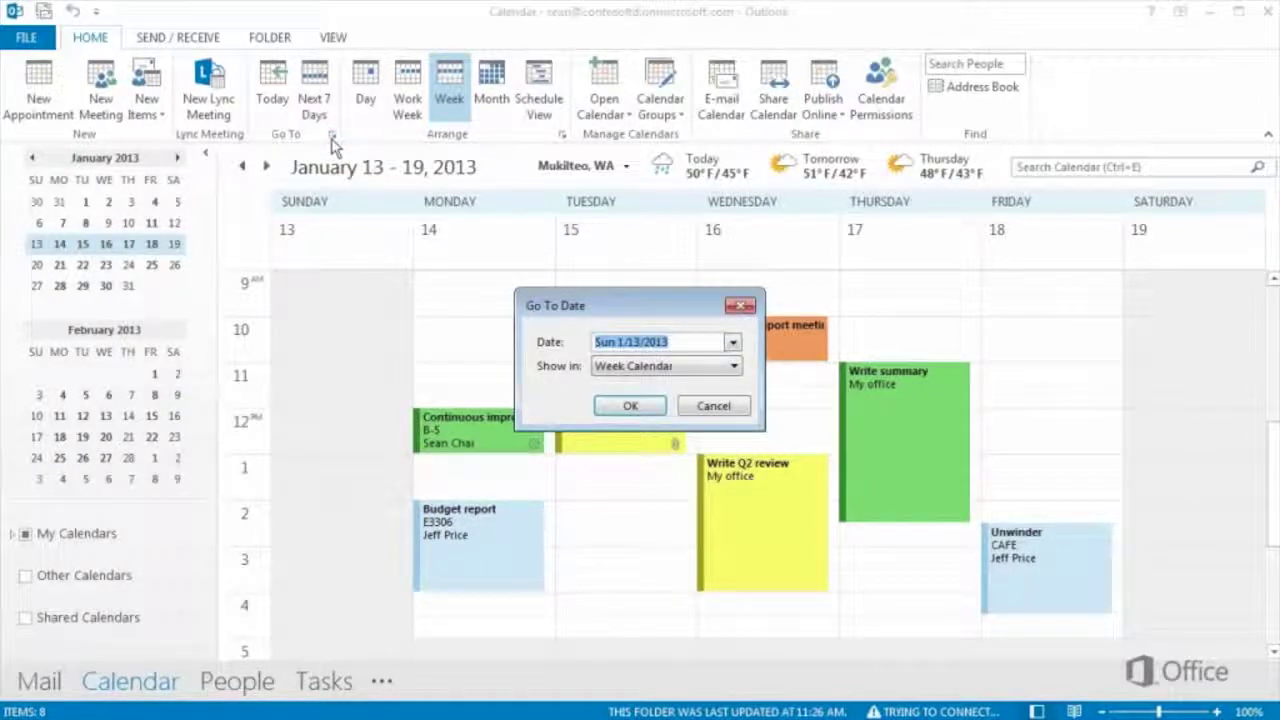
{"action": "left_click", "coordinate": [703, 404]}
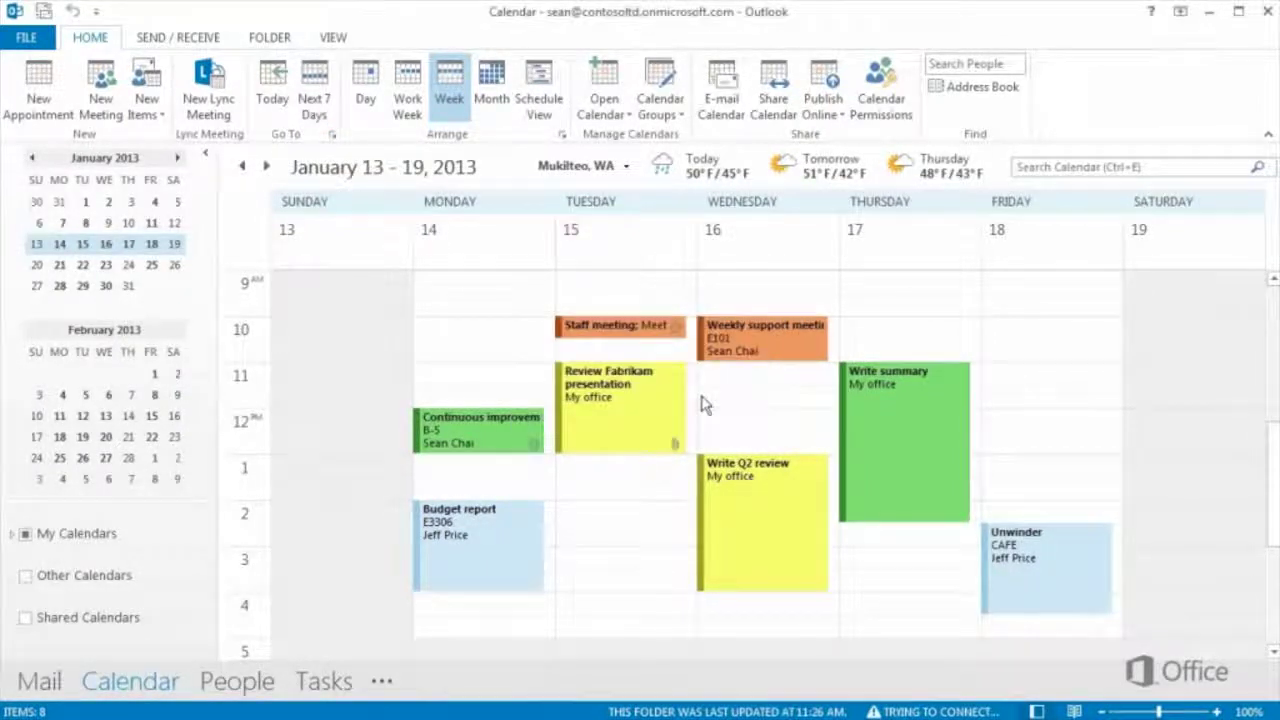
Search the calendar for "tradeshow", open the Fabrikam tradeshow result to view it, and clear the search
{"action": "left_click", "coordinate": [1050, 168]}
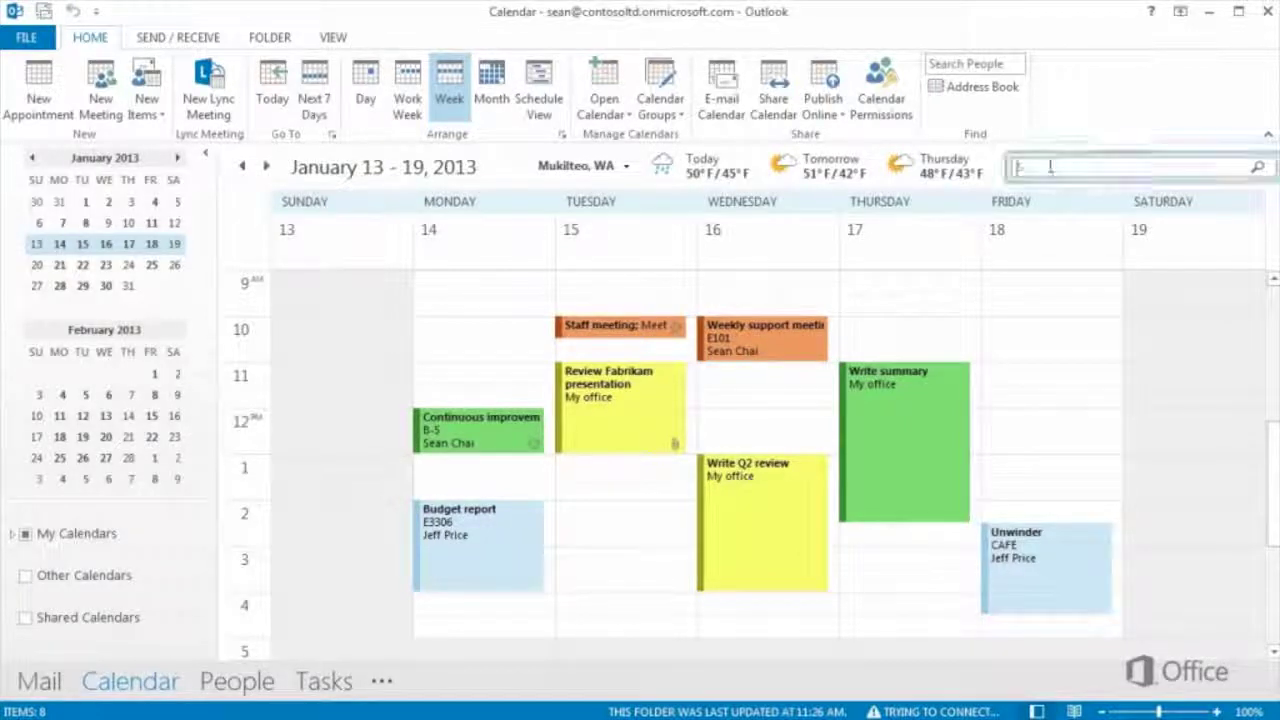
{"action": "type", "text": "tradeshow"}
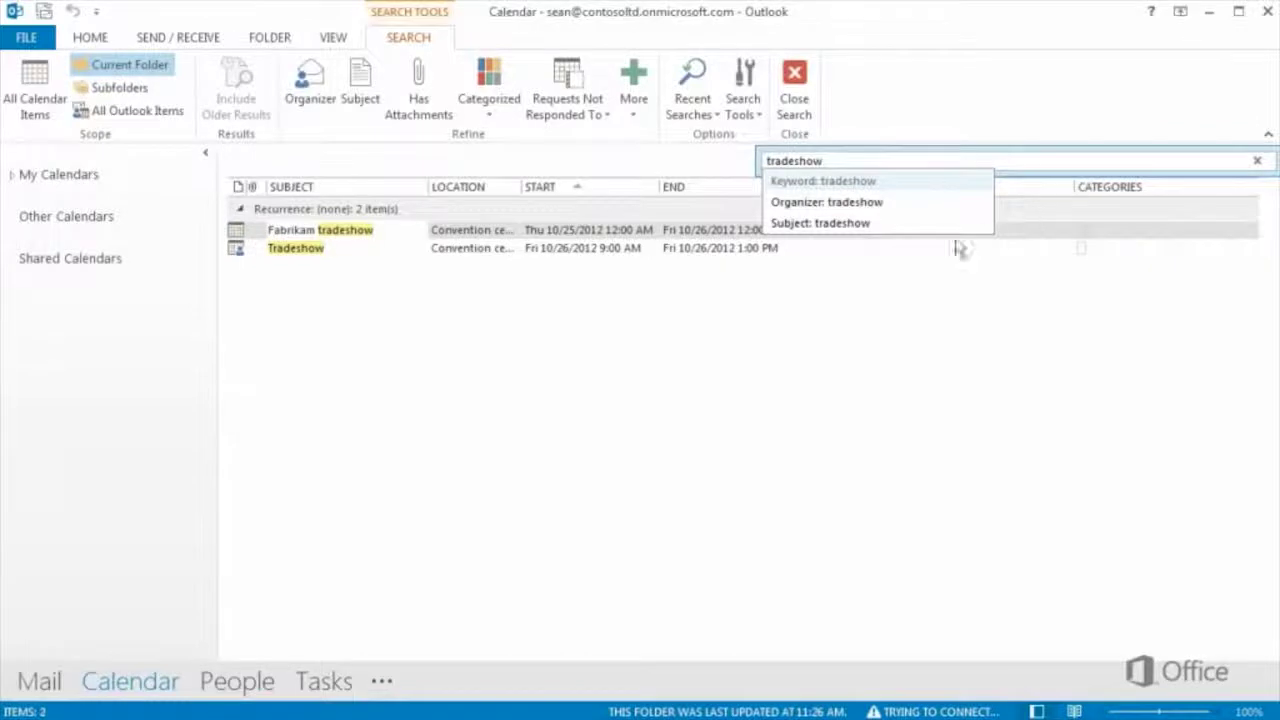
{"action": "double_click", "coordinate": [235, 236]}
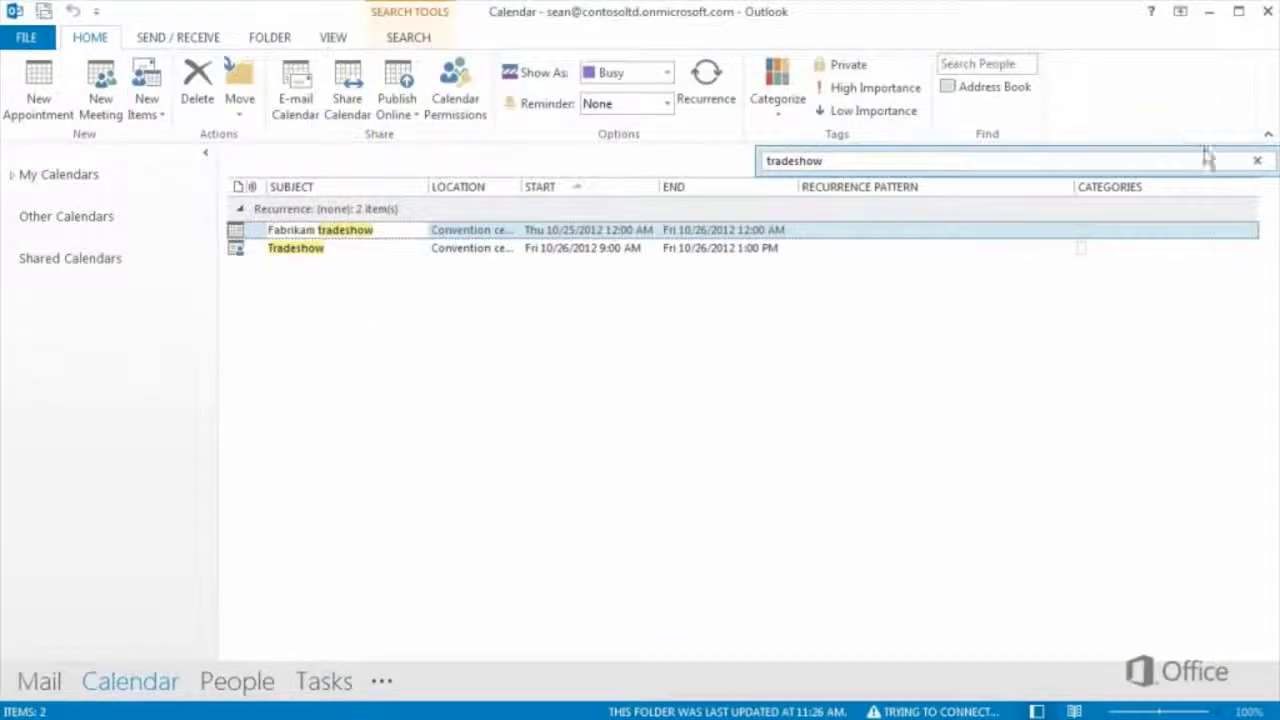
{"action": "left_click", "coordinate": [1256, 165]}
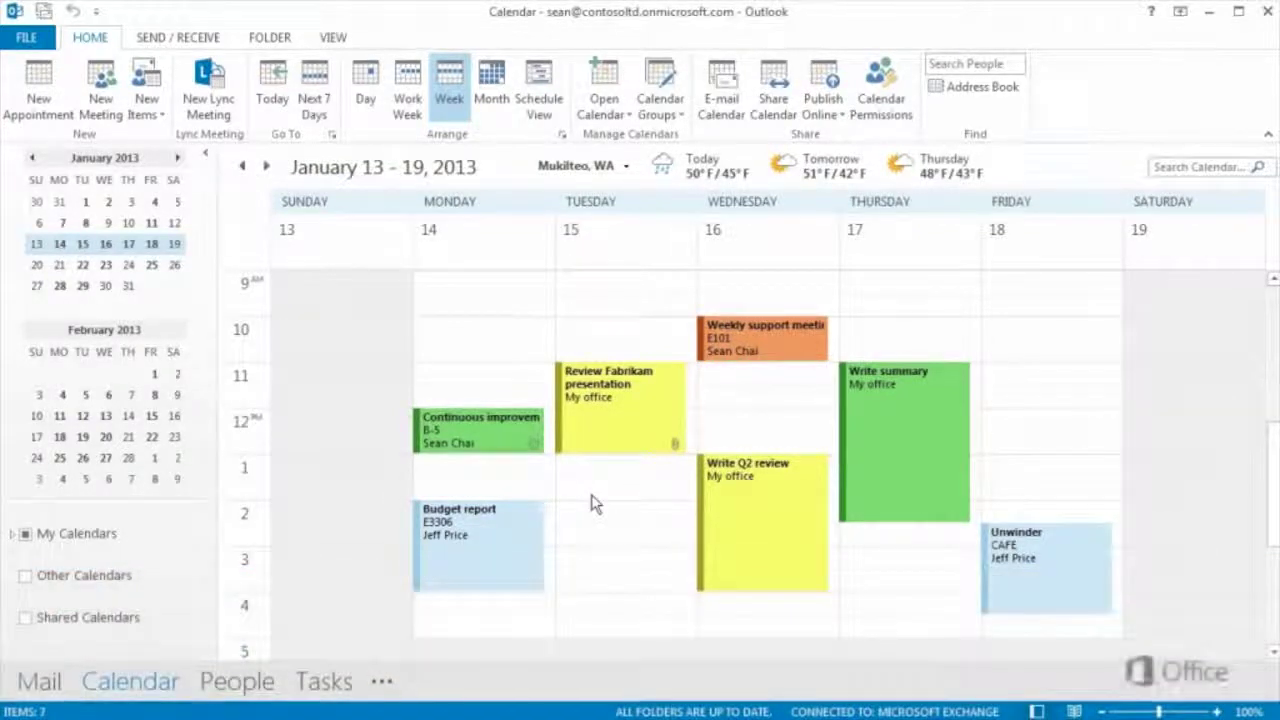
Open Tuesday's Review Fabrikam presentation appointment and convert it into a meeting with invited attendees
{"action": "double_click", "coordinate": [630, 417]}
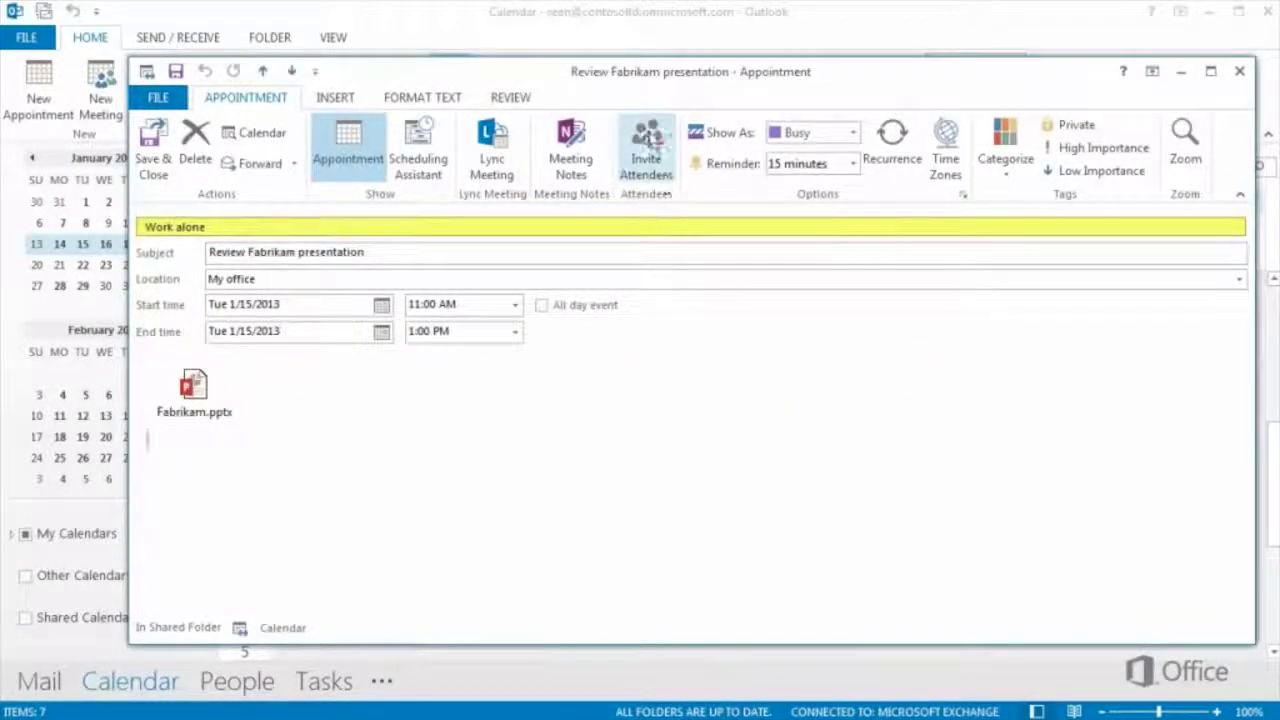
{"action": "left_click", "coordinate": [647, 140]}
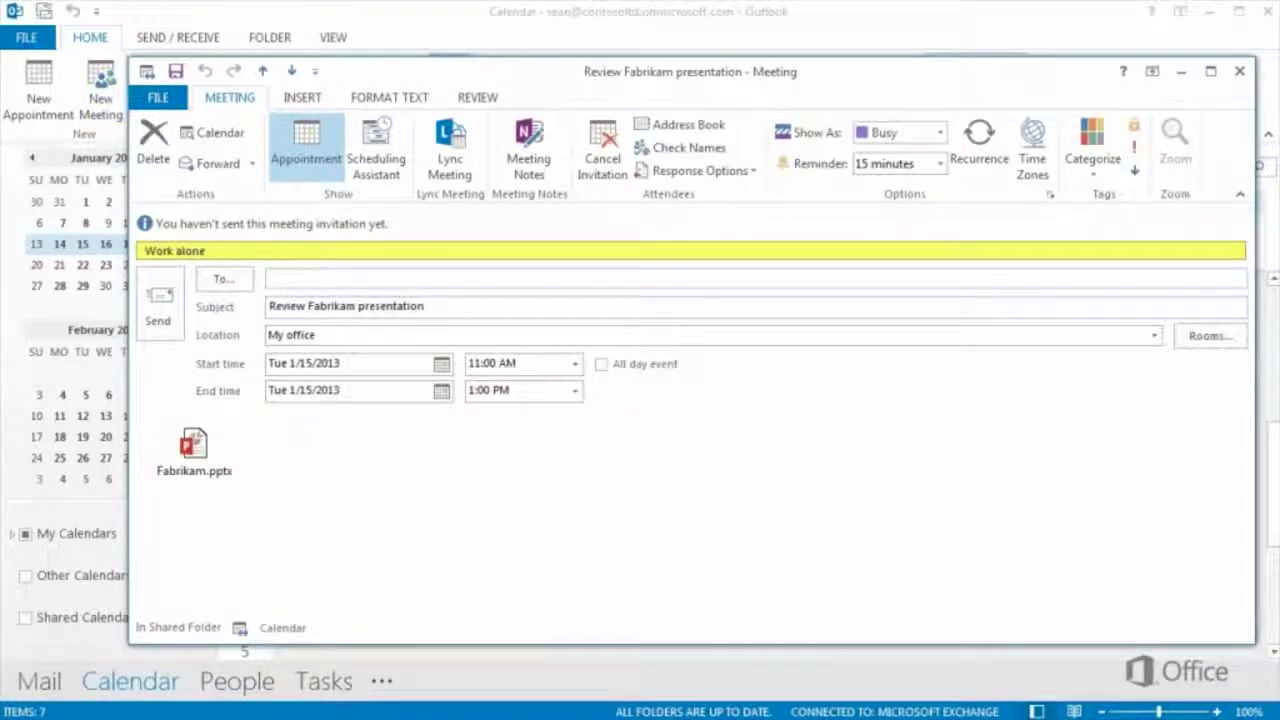
Add two required attendees and one optional attendee to the Review Fabrikam presentation meeting from the global address list
{"action": "left_click", "coordinate": [218, 282]}
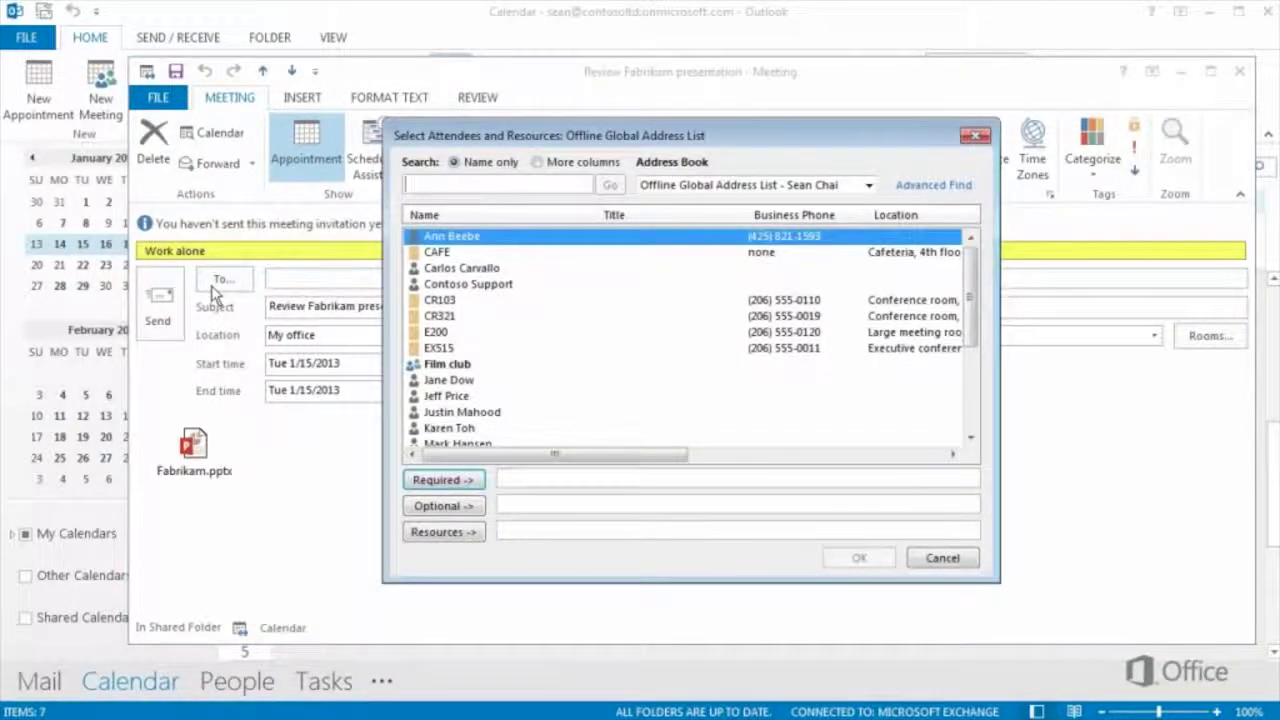
{"action": "left_click", "coordinate": [430, 381]}
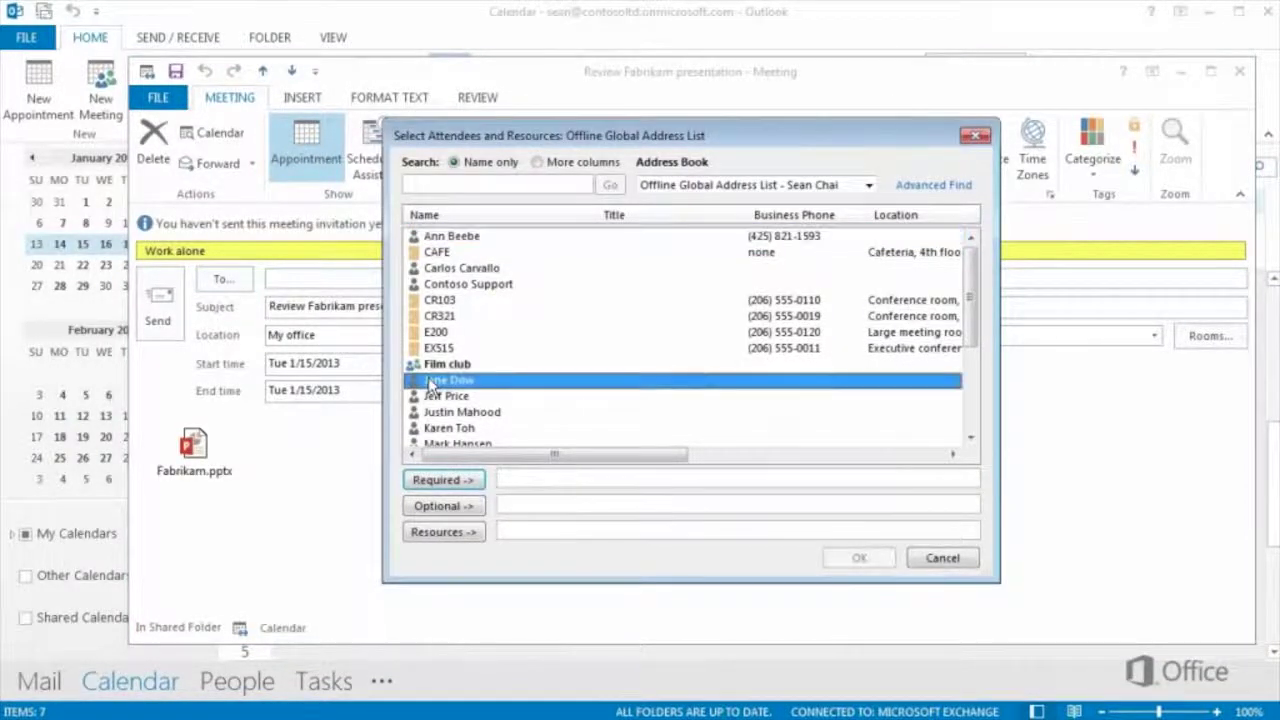
{"action": "left_click", "coordinate": [462, 481]}
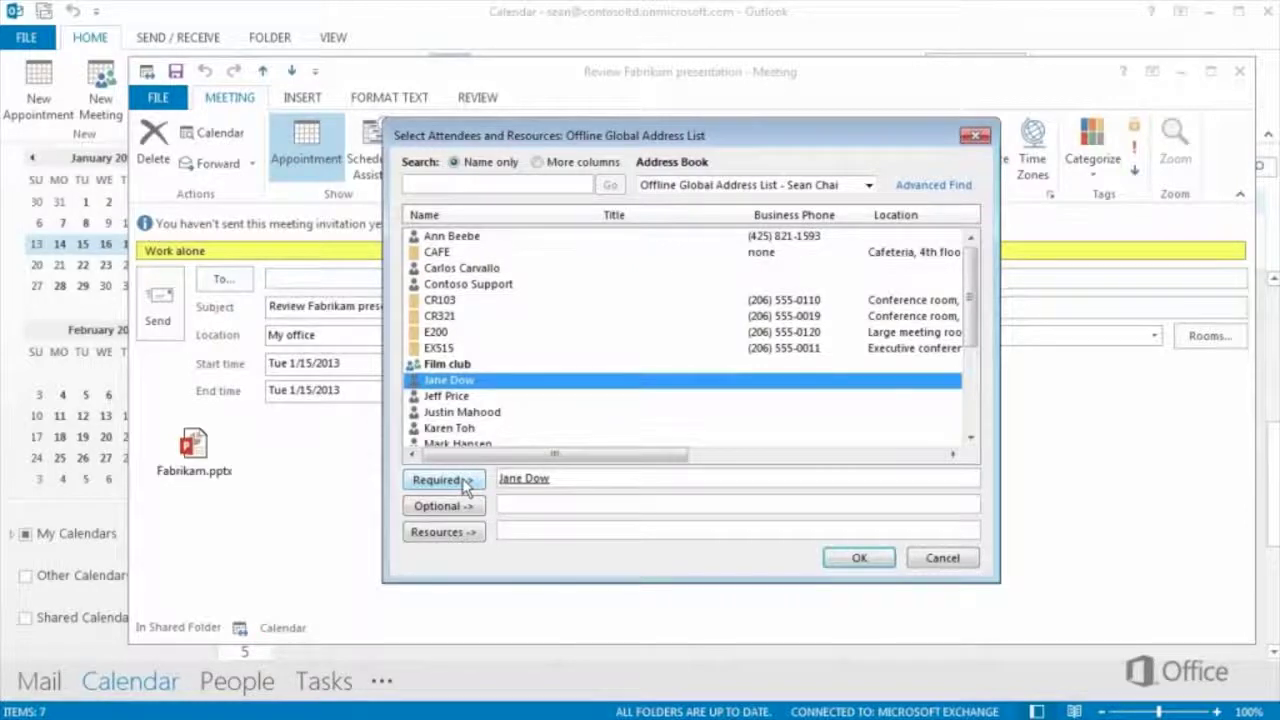
{"action": "left_click", "coordinate": [456, 398]}
{"action": "left_click", "coordinate": [476, 482]}
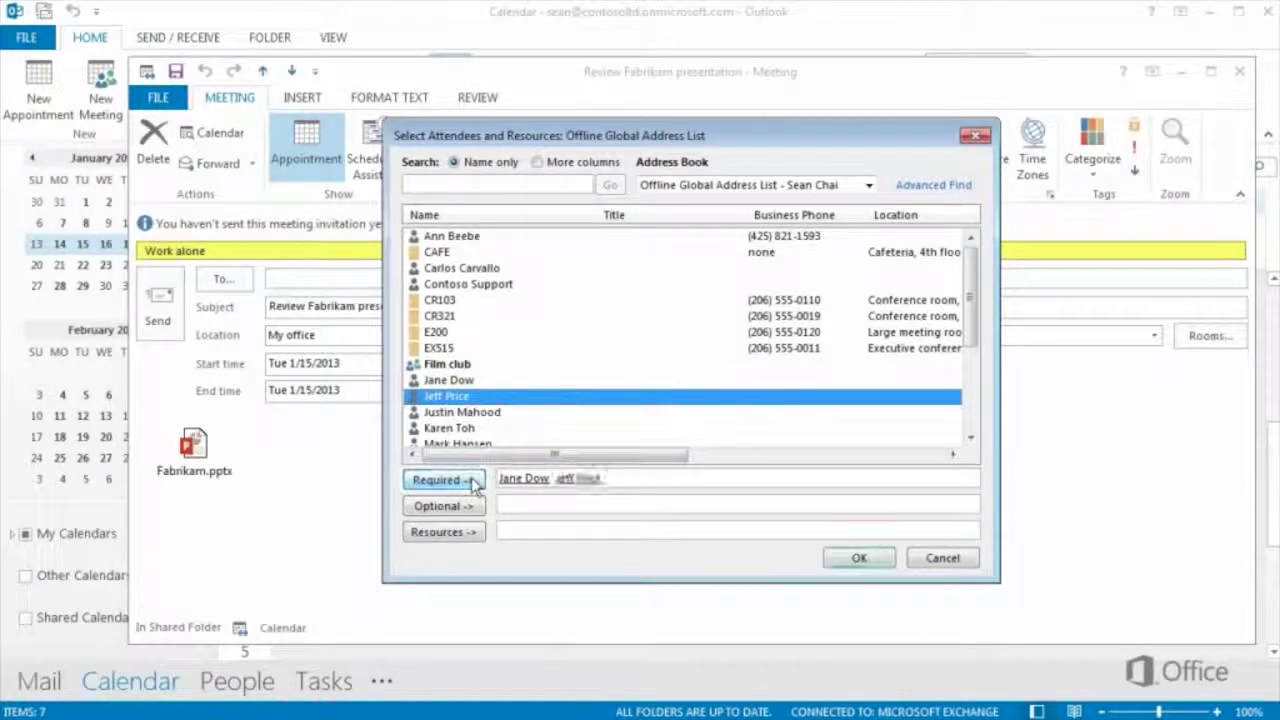
{"action": "left_click", "coordinate": [460, 238]}
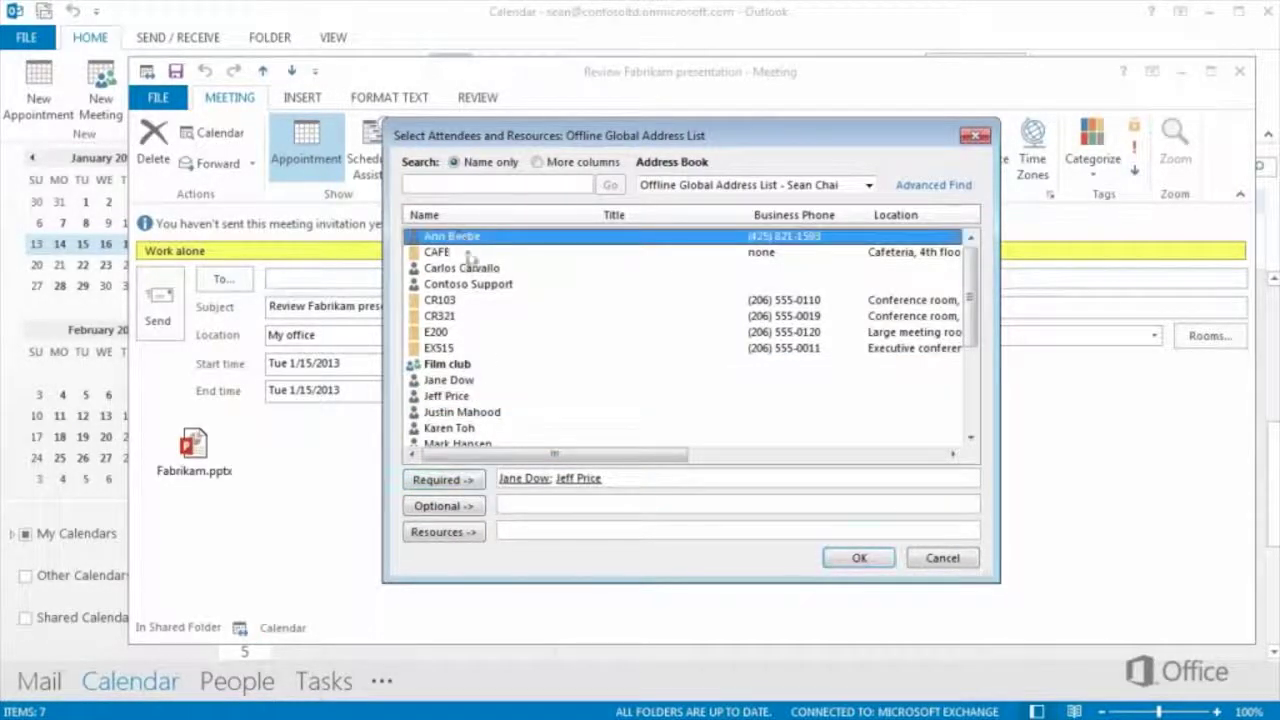
{"action": "left_click", "coordinate": [472, 506]}
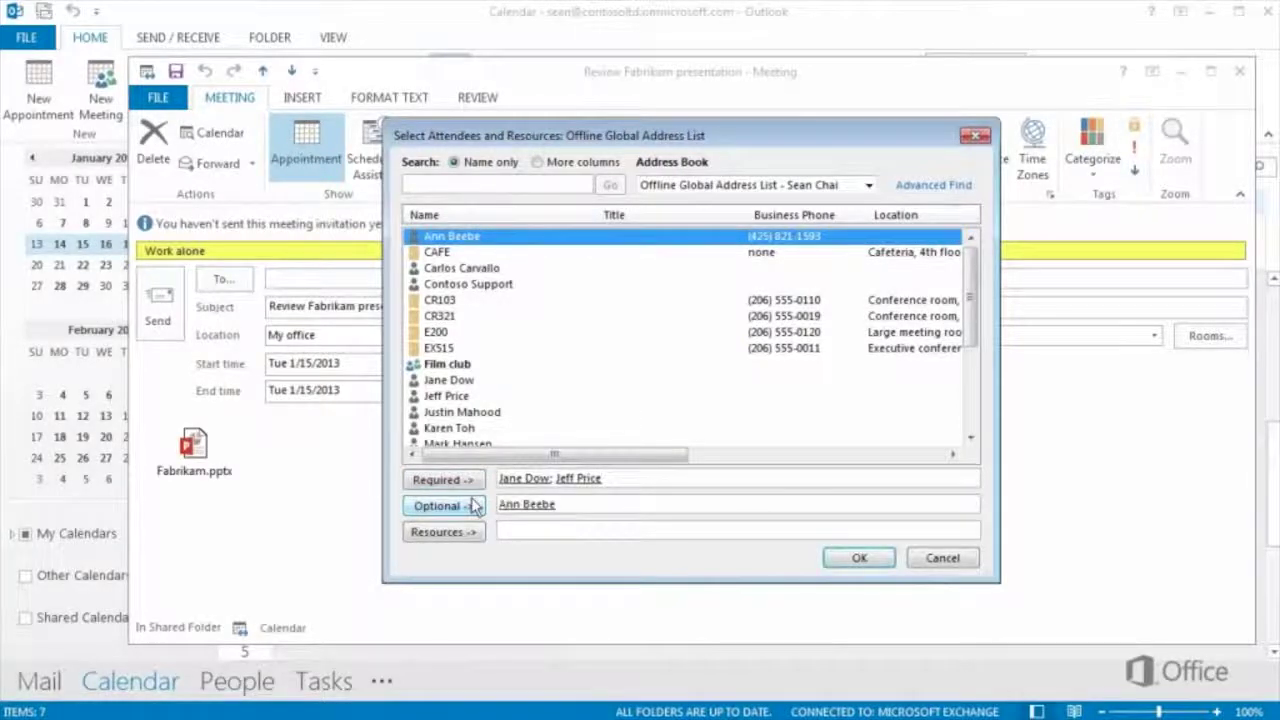
{"action": "left_click", "coordinate": [857, 558]}
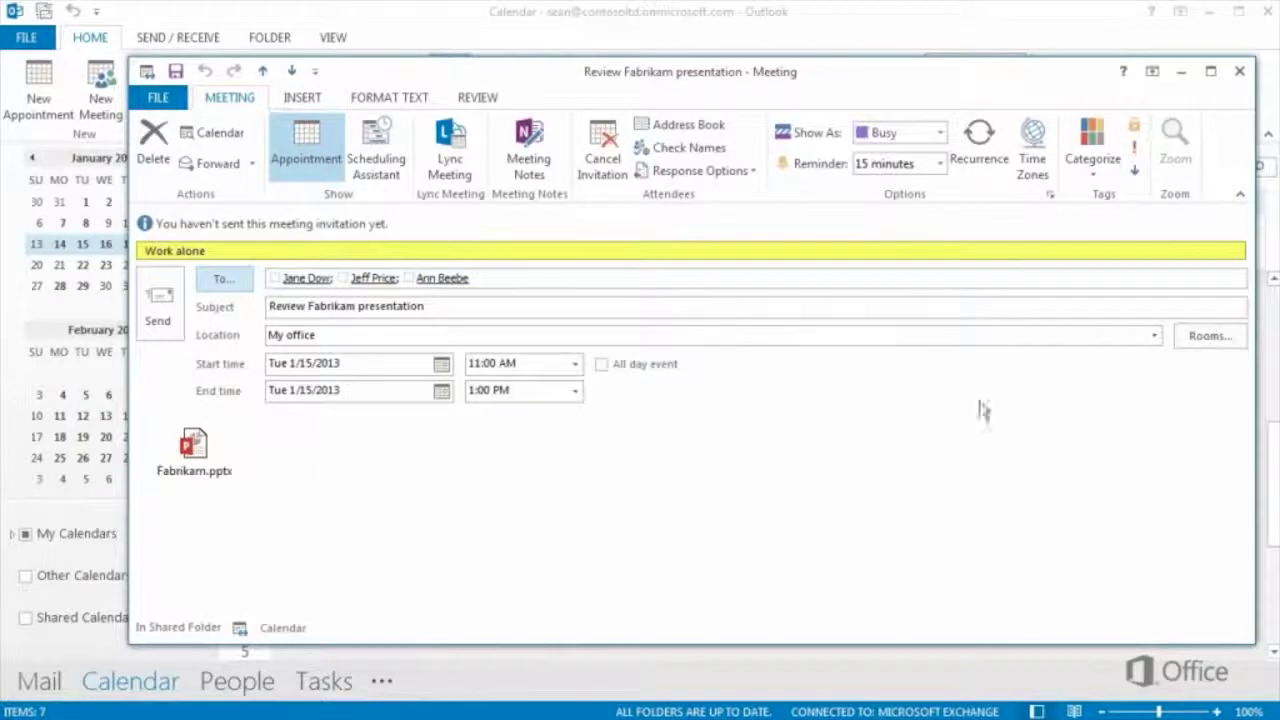
Assign the Team category to the meeting and remove the Work alone category
{"action": "left_click", "coordinate": [1092, 141]}
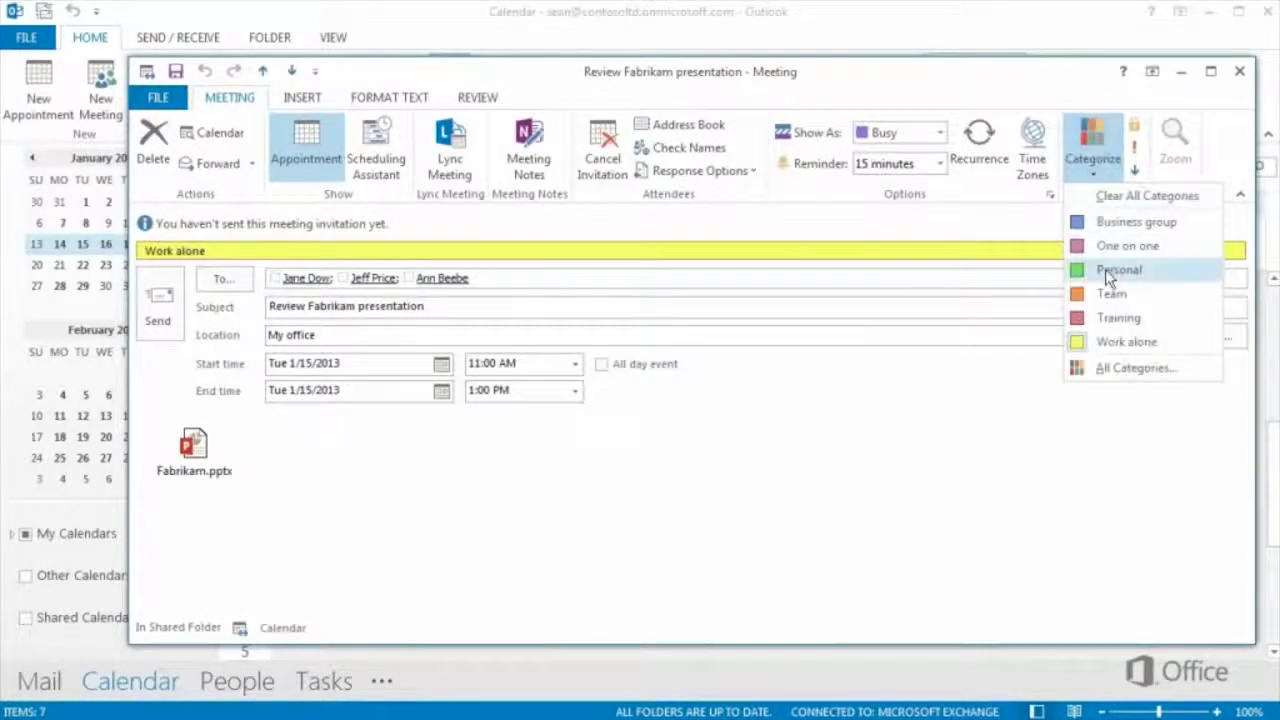
{"action": "left_click", "coordinate": [1104, 295]}
{"action": "left_click", "coordinate": [1092, 145]}
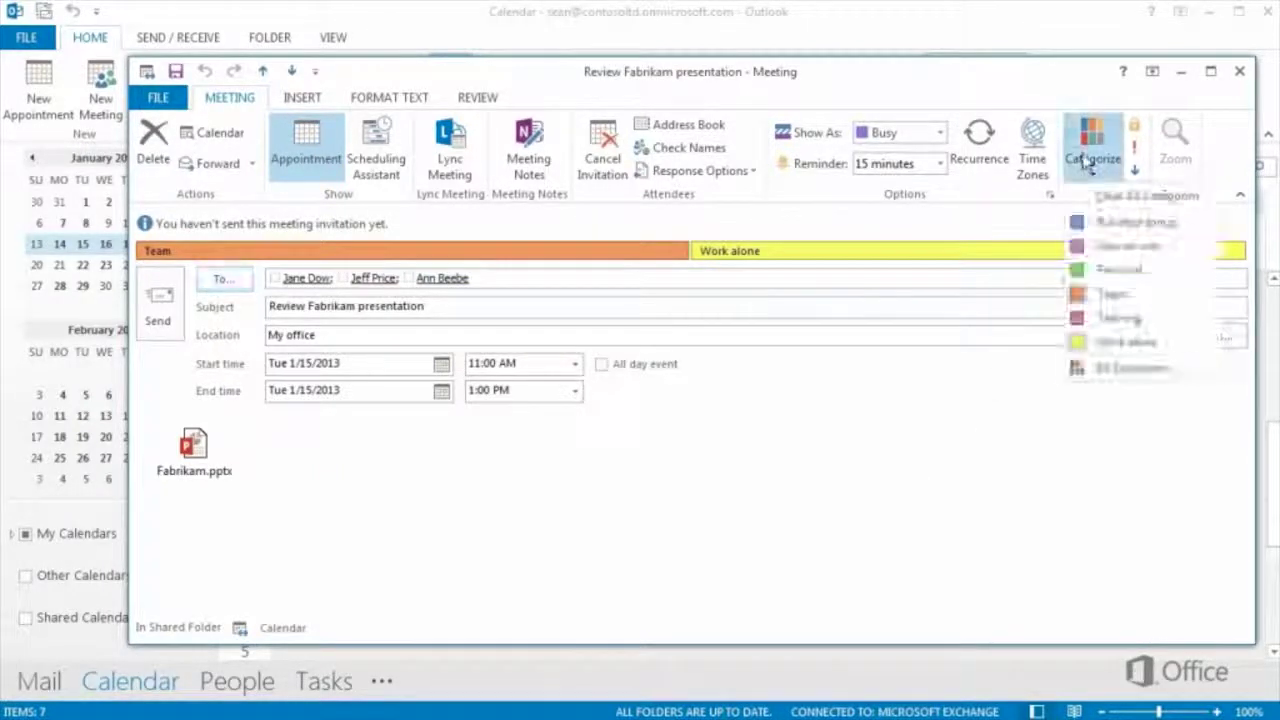
{"action": "left_click", "coordinate": [1110, 341]}
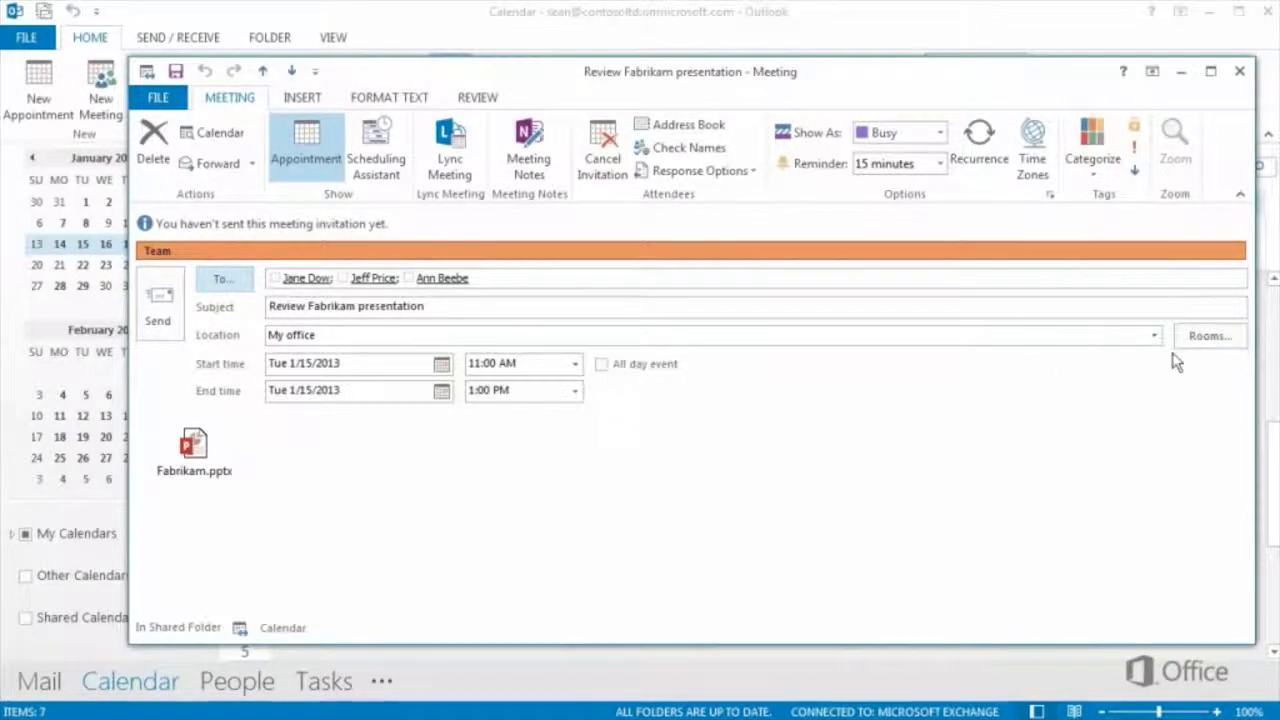
Add conference room CR103 to the meeting and update the location to CR103
{"action": "left_click", "coordinate": [1195, 341]}
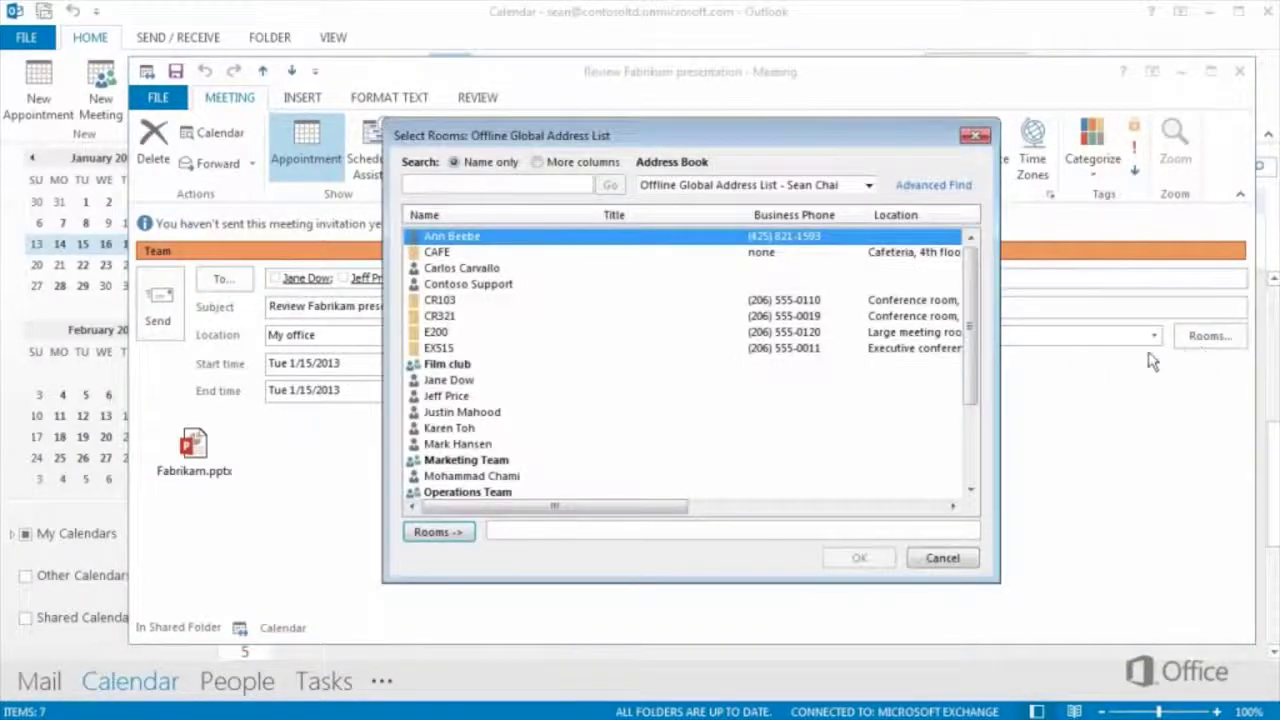
{"action": "left_click", "coordinate": [458, 304]}
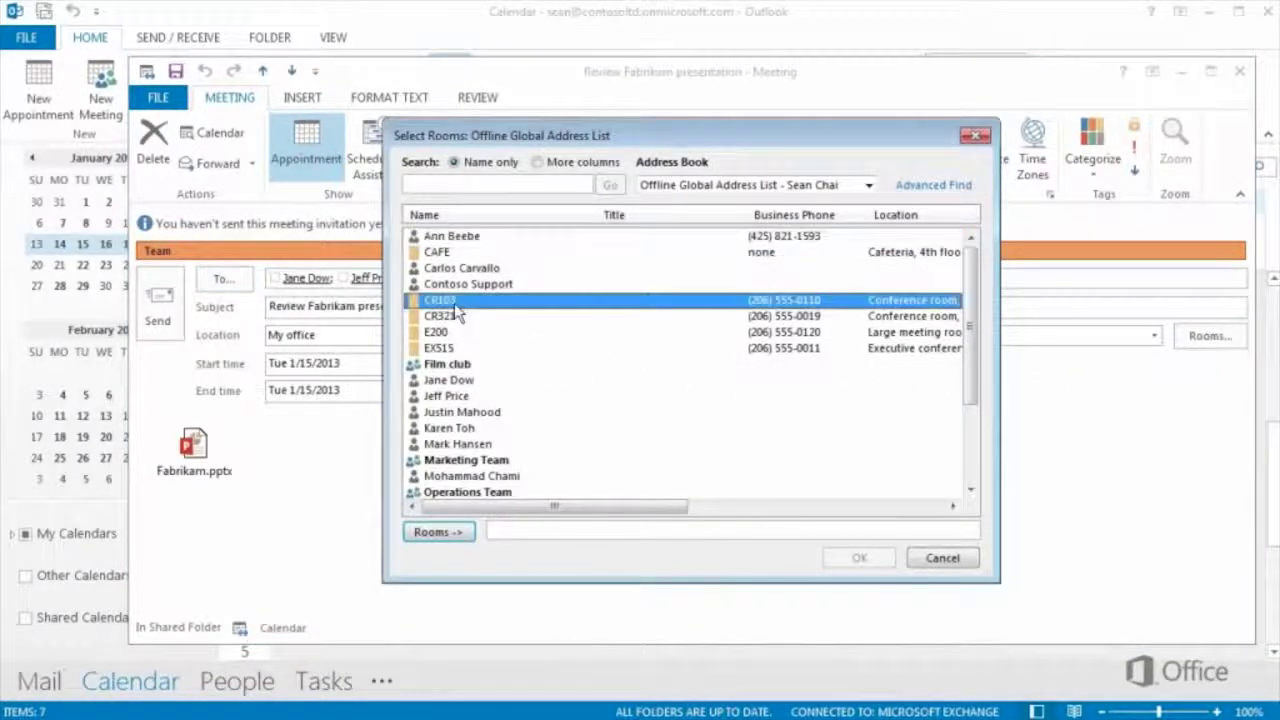
{"action": "left_click", "coordinate": [460, 533]}
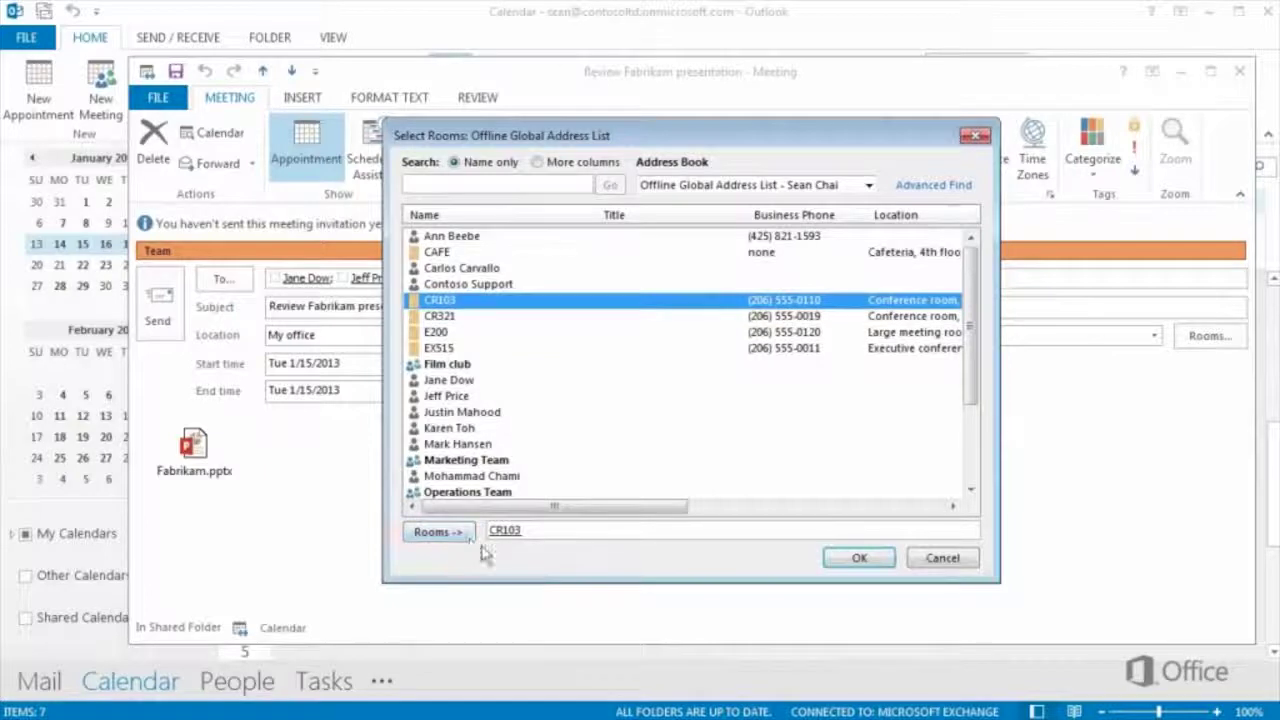
{"action": "left_click", "coordinate": [850, 560]}
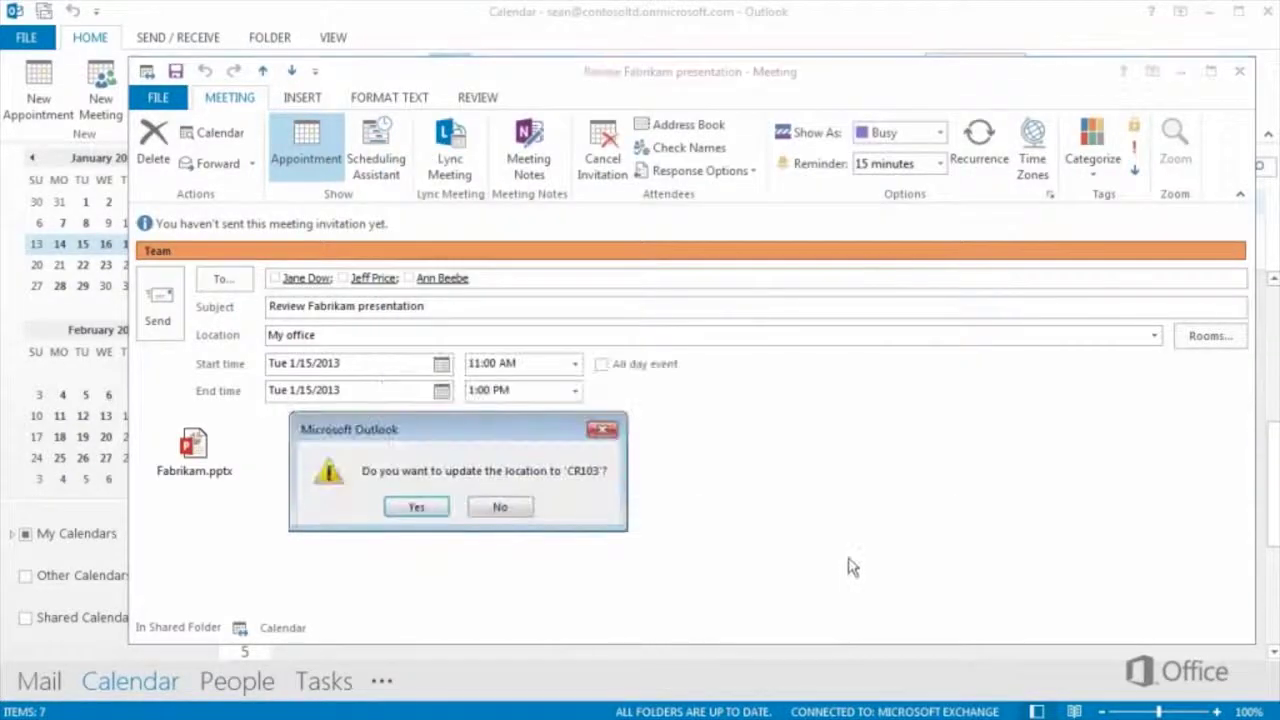
{"action": "left_click", "coordinate": [437, 512]}
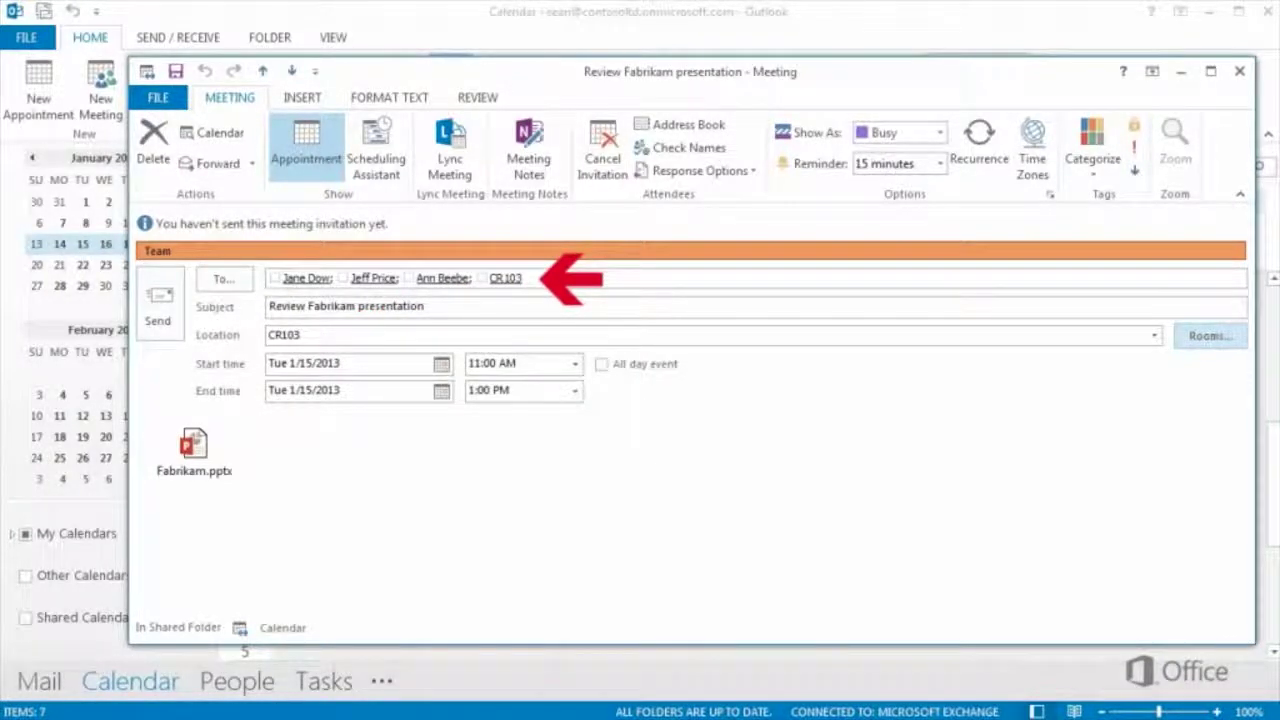
Add the message "Let's meet to go over the Fabrikam presentation." above the Fabrikam.pptx attachment and send the invitation
{"action": "left_click", "coordinate": [187, 450]}
{"action": "key", "text": "Left"}
{"action": "key", "text": "Return"}
{"action": "key", "text": "Return"}
{"action": "key", "text": "Up"}
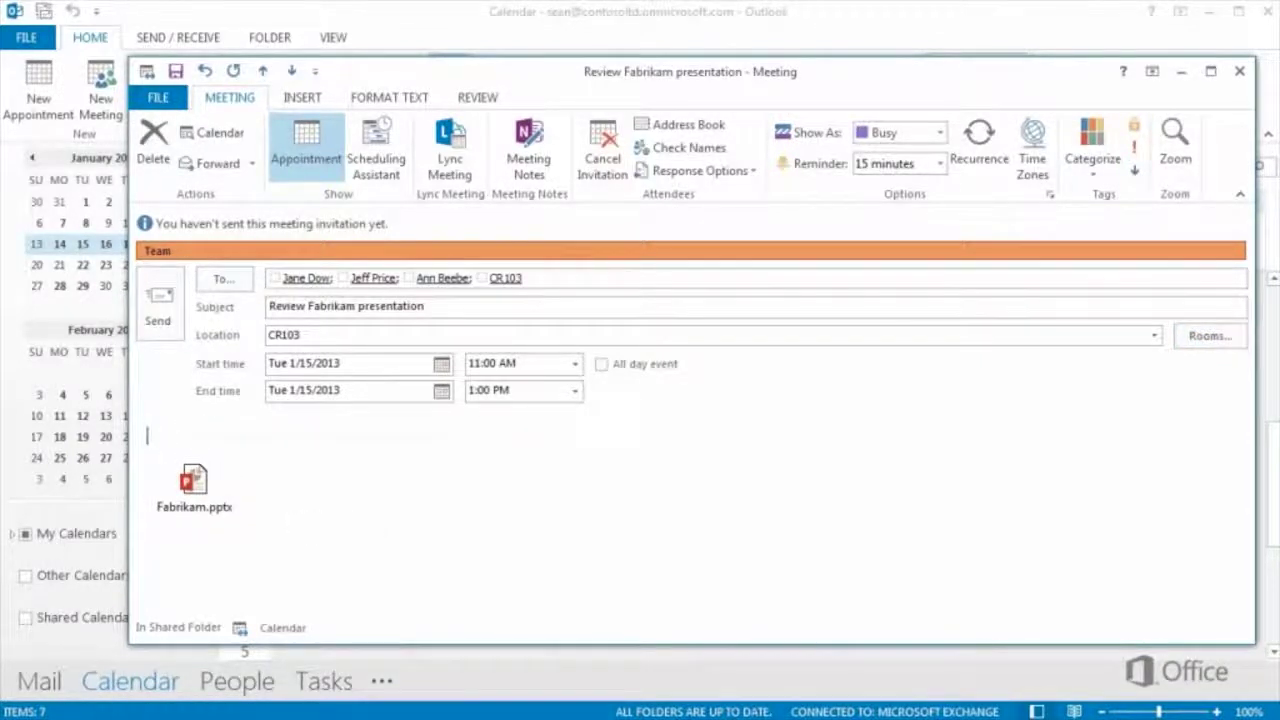
{"action": "type", "text": "Let's meet to go over the Fabrikam presentation."}
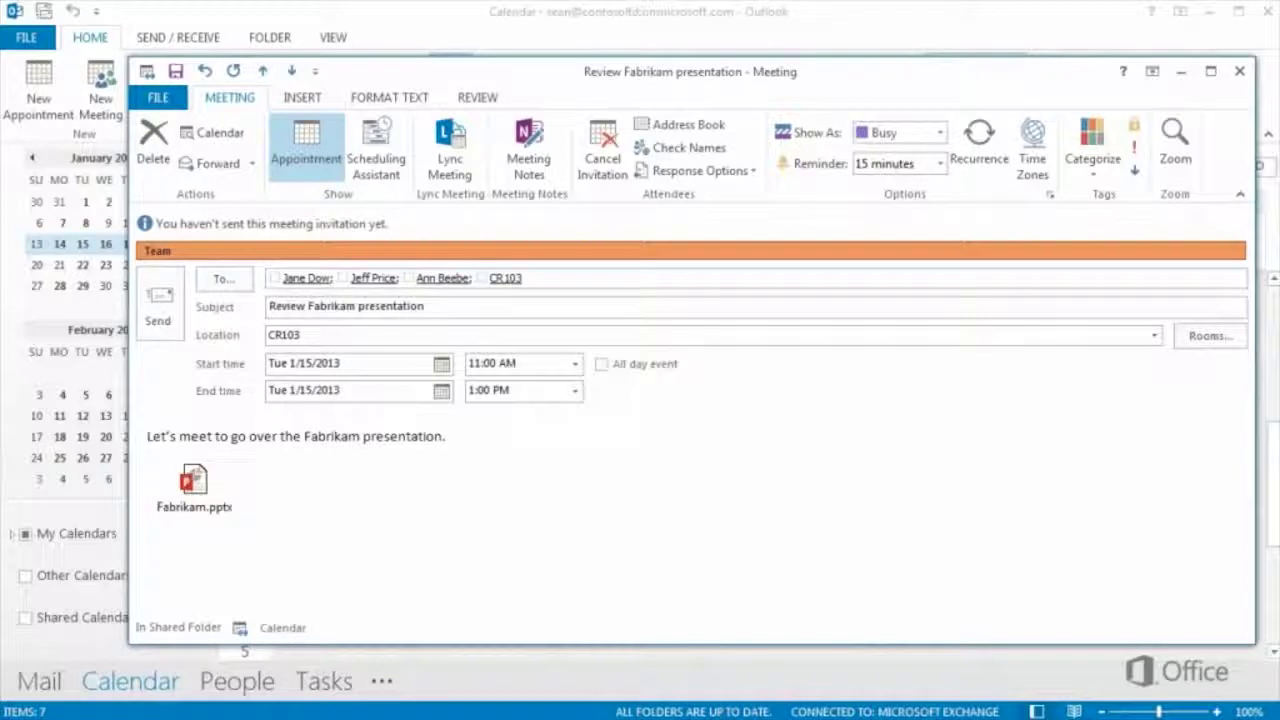
{"action": "left_click", "coordinate": [160, 305]}
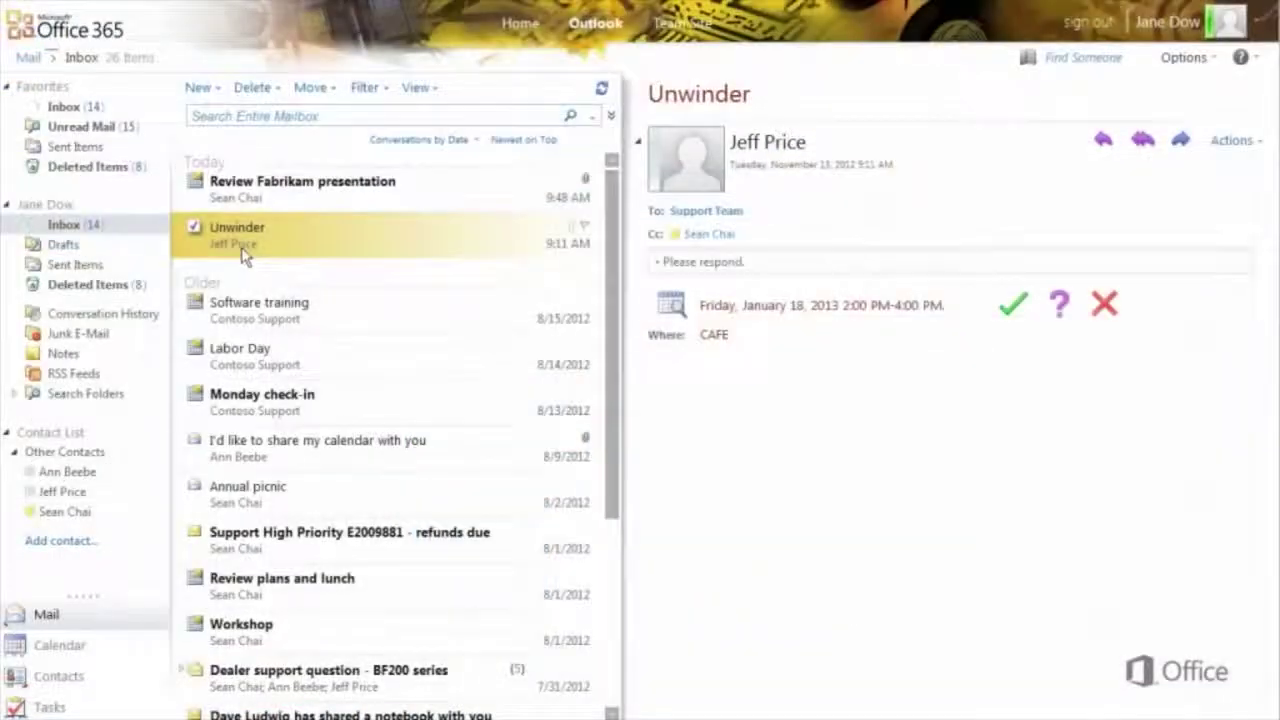
In the attendee's Office 365 web mailbox, open the Review Fabrikam presentation invitation and look at its accept, tentative and decline options
{"action": "left_click", "coordinate": [278, 190]}
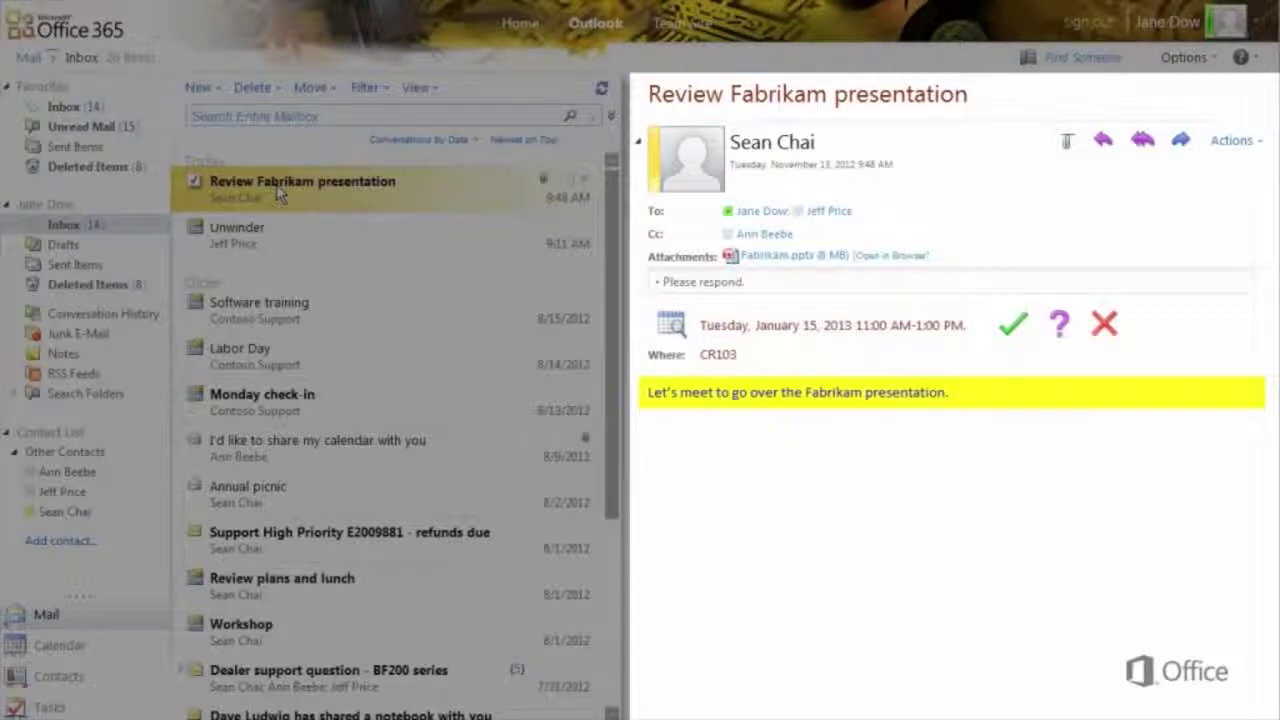
{"action": "left_click", "coordinate": [1013, 325]}
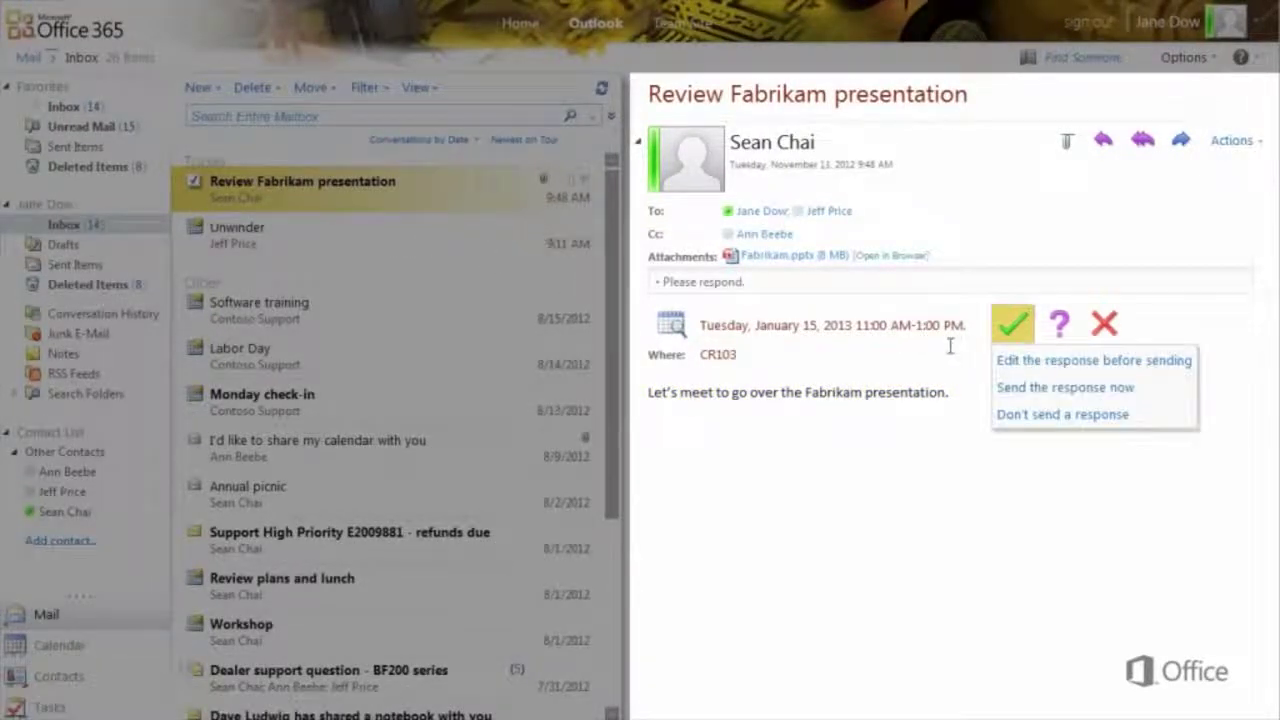
{"action": "left_click", "coordinate": [1059, 323]}
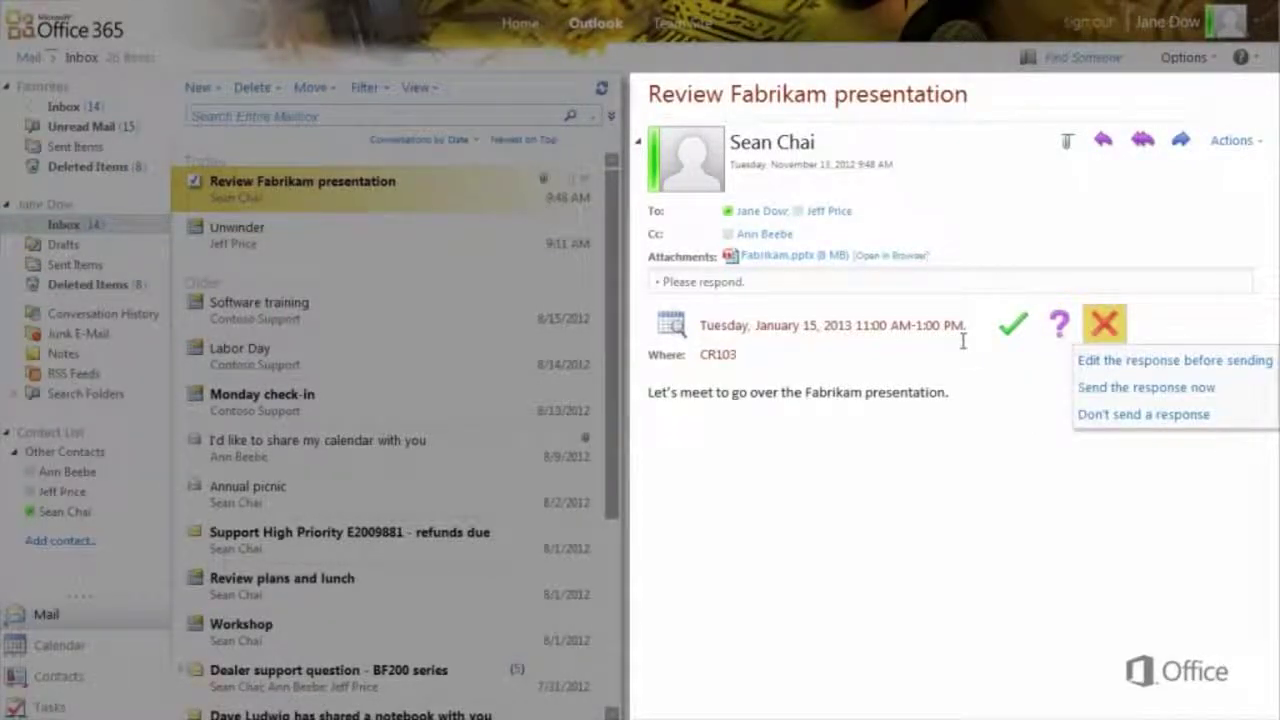
Accept the invitation with the edited response "Do you want me to make print-outs?", send it, and open the response in the organizer's Outlook inbox
{"action": "left_click", "coordinate": [1010, 323]}
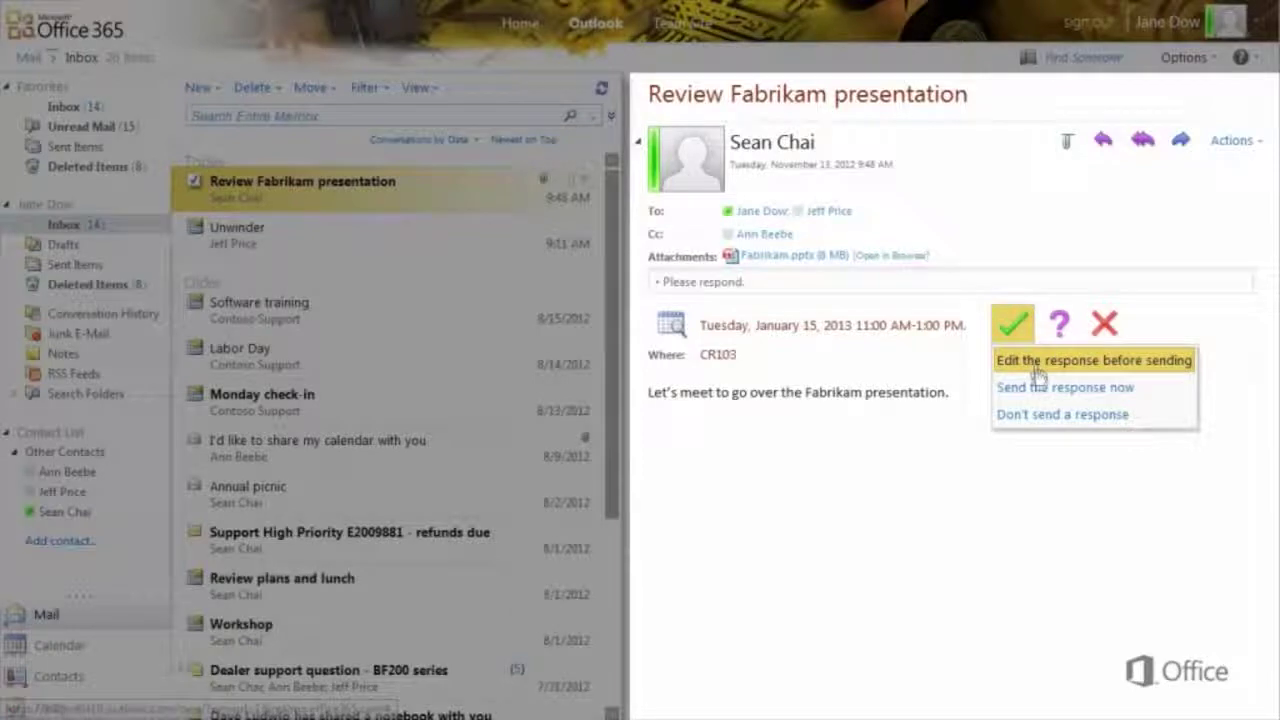
{"action": "left_click", "coordinate": [1037, 362]}
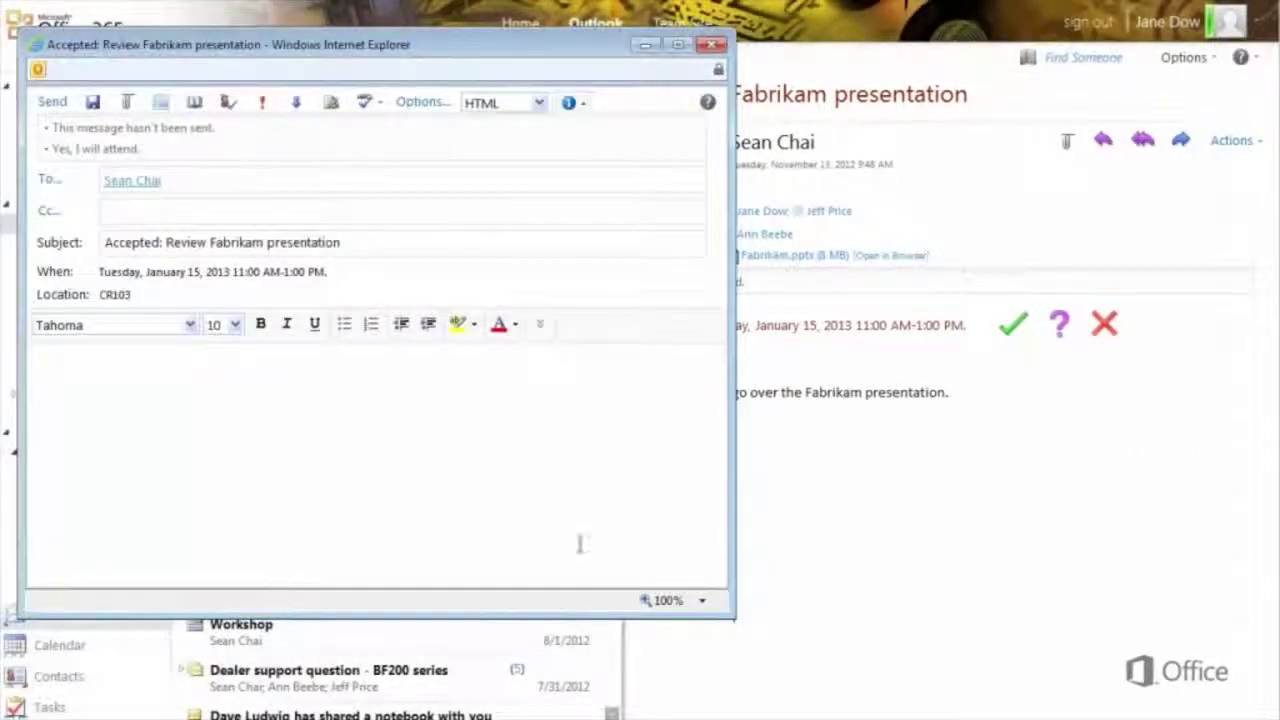
{"action": "type", "text": "Do you want me to make print-outs?"}
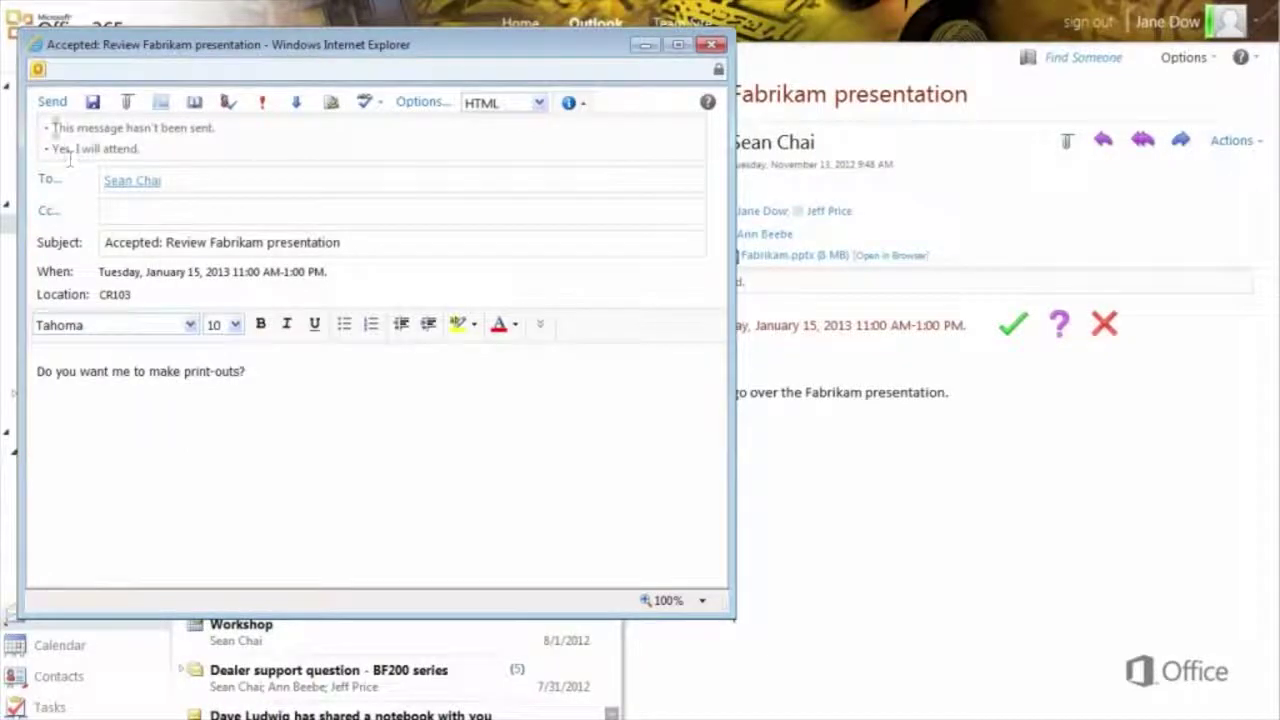
{"action": "left_click", "coordinate": [52, 103]}
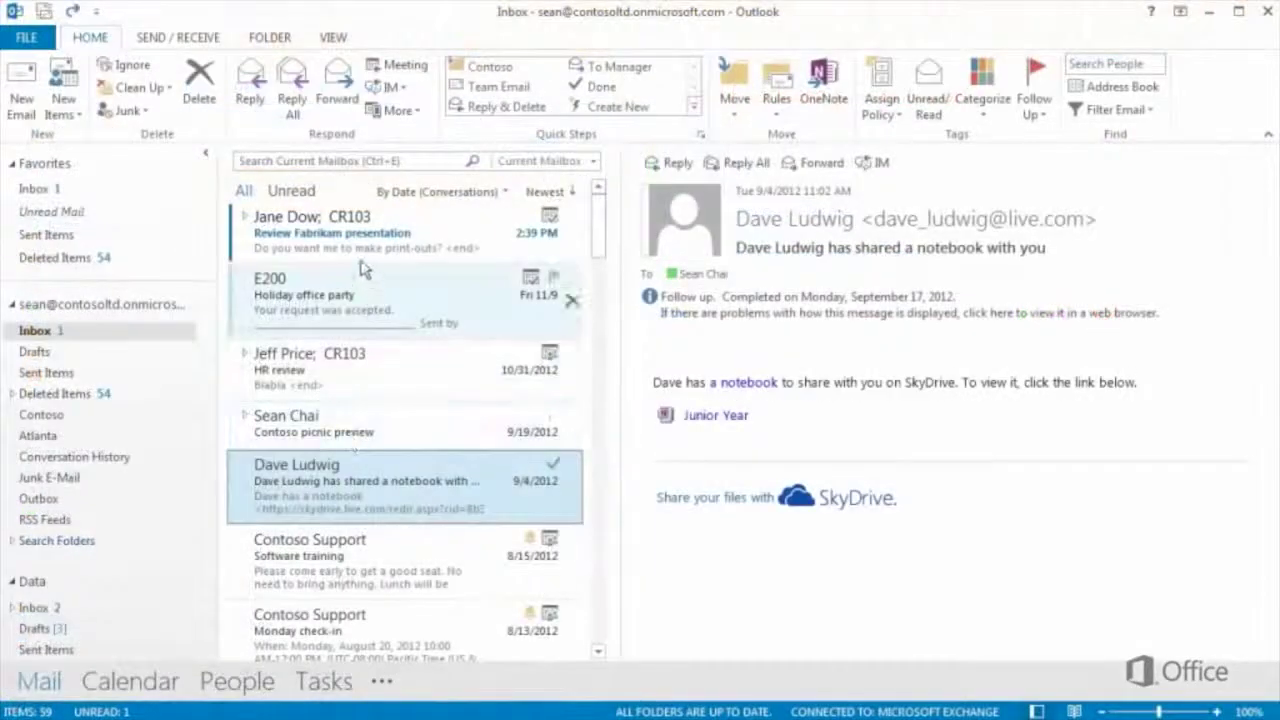
{"action": "left_click", "coordinate": [350, 243]}
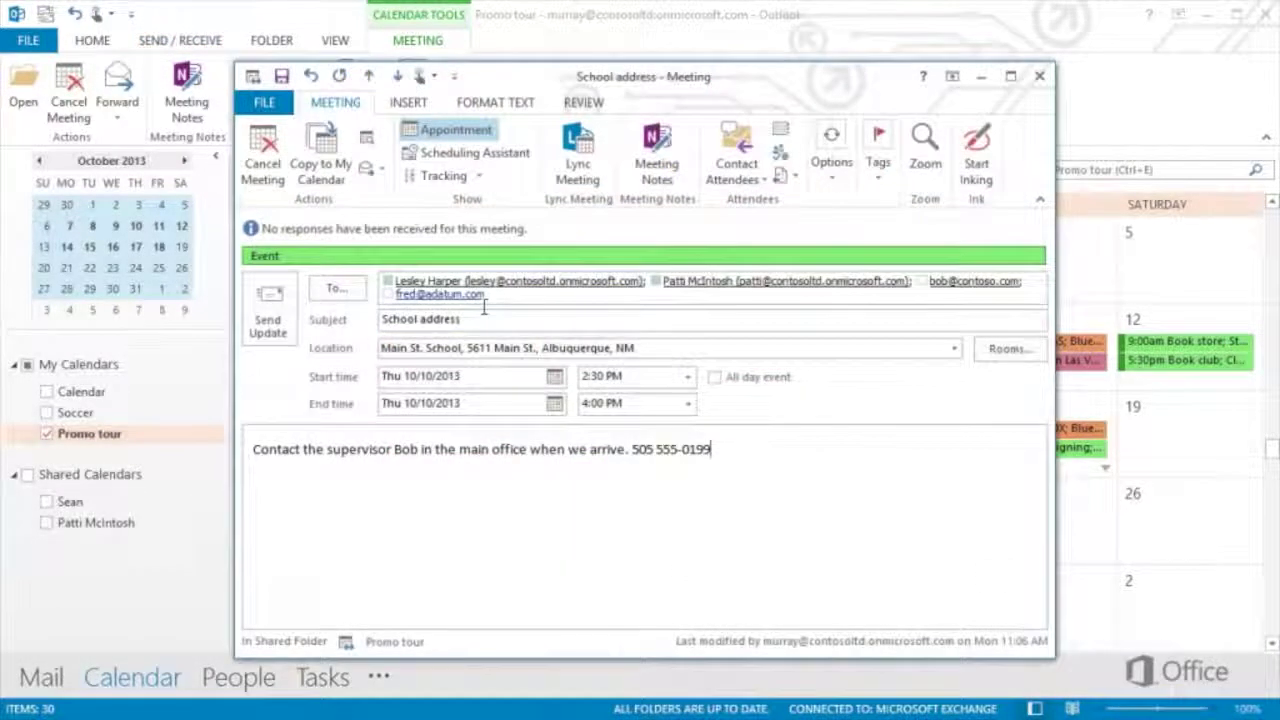
Send the School address meeting update despite untallied responses, choosing to send updates to all attendees
{"action": "mouse_move", "coordinate": [484, 306]}
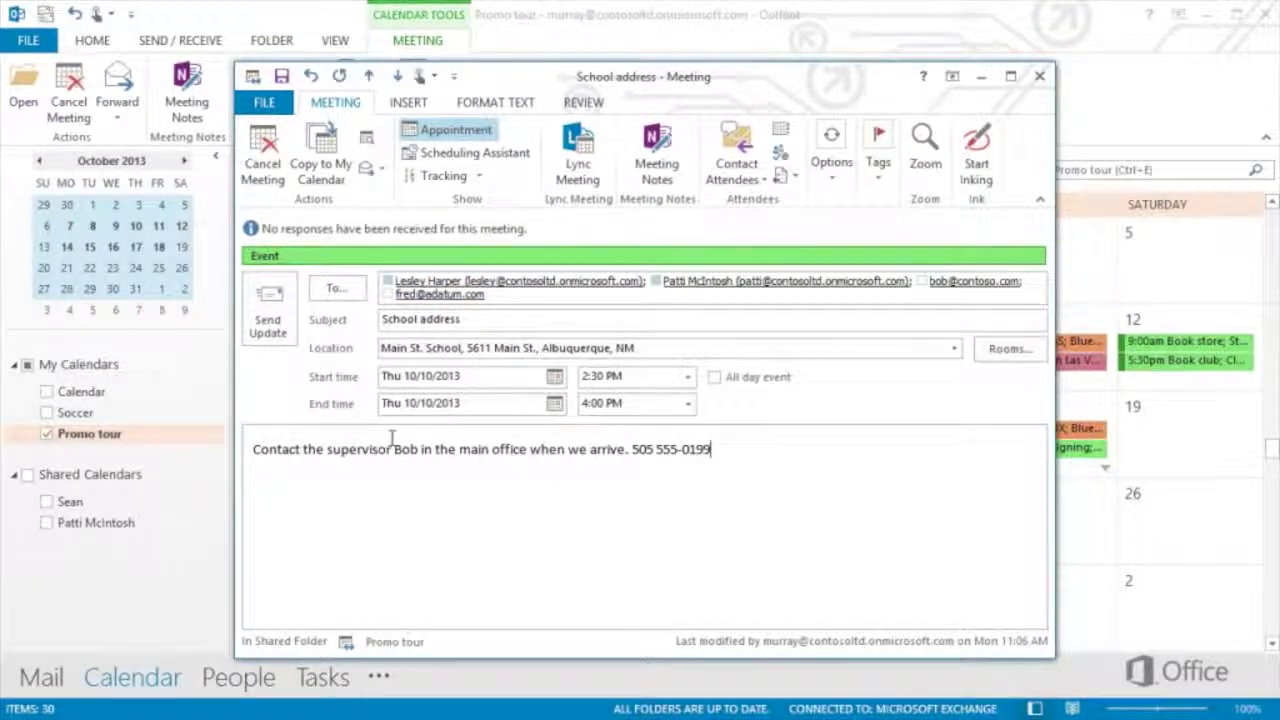
{"action": "left_click", "coordinate": [283, 316]}
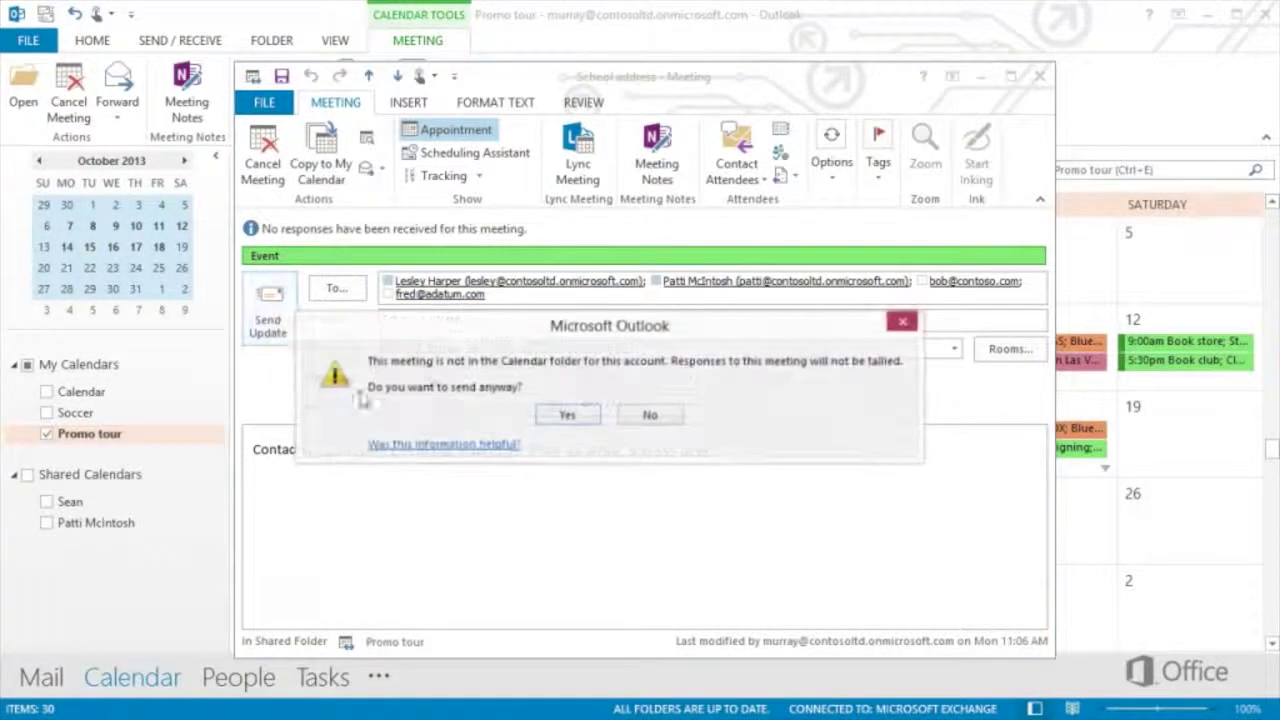
{"action": "left_click", "coordinate": [548, 420]}
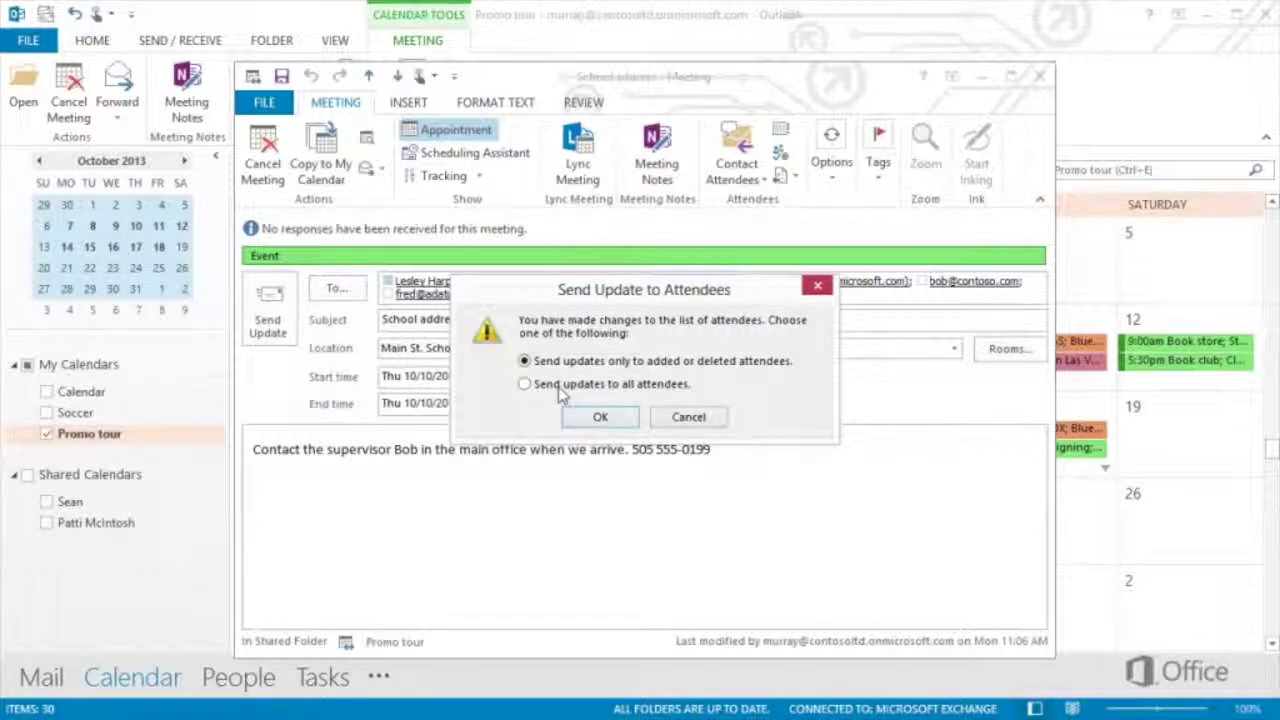
{"action": "left_click", "coordinate": [560, 390]}
{"action": "left_click", "coordinate": [599, 416]}
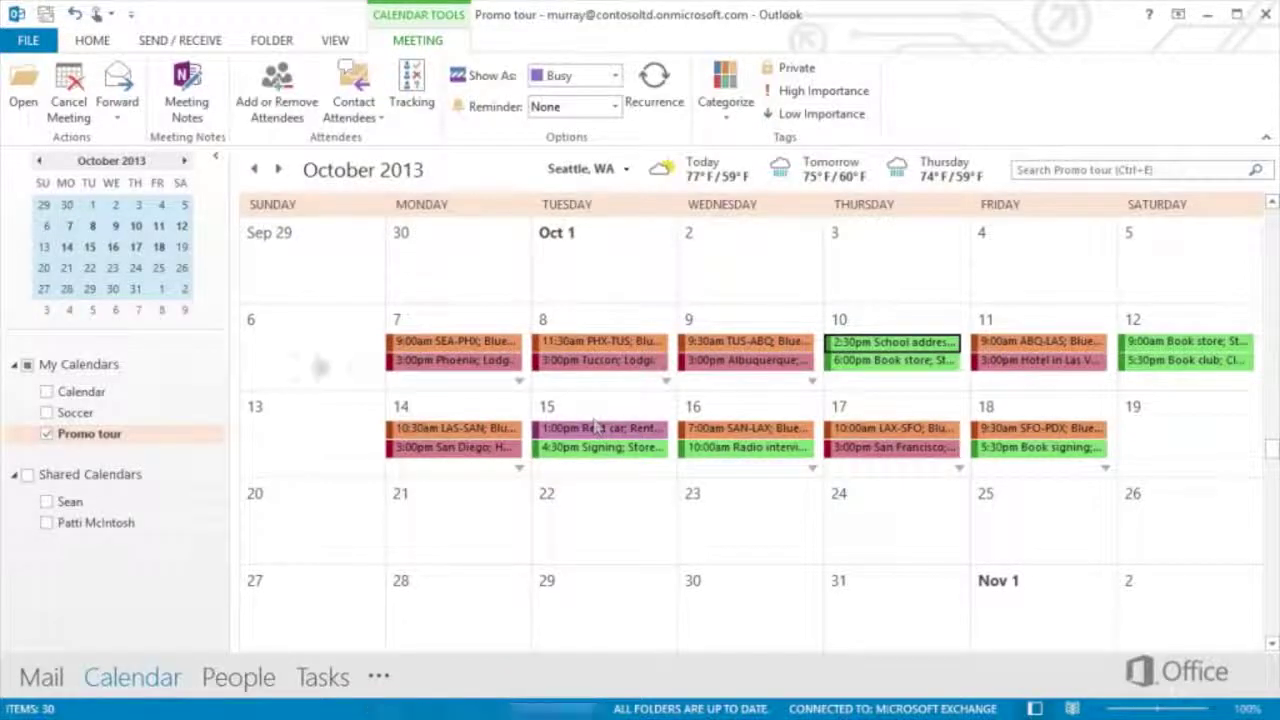
Show the Promo tour calendar in Week view, display the main Calendar with it, and overlay the two calendars
{"action": "left_click", "coordinate": [92, 40]}
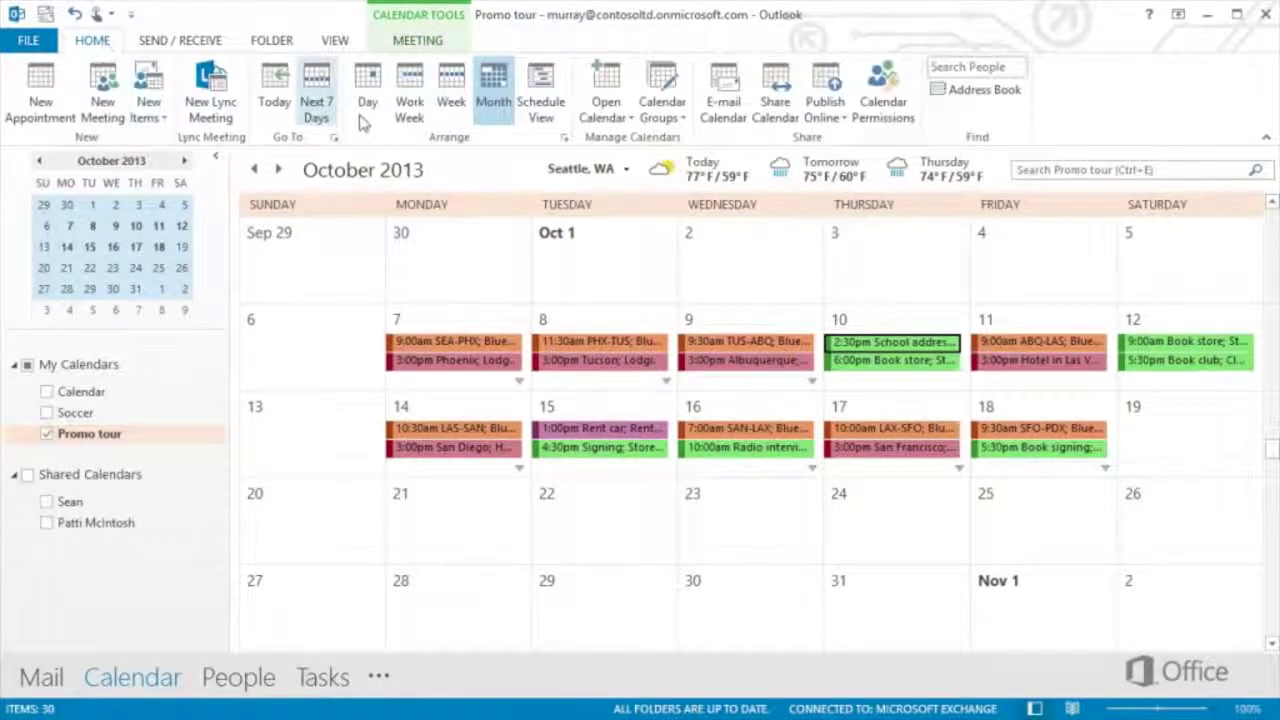
{"action": "left_click", "coordinate": [451, 85]}
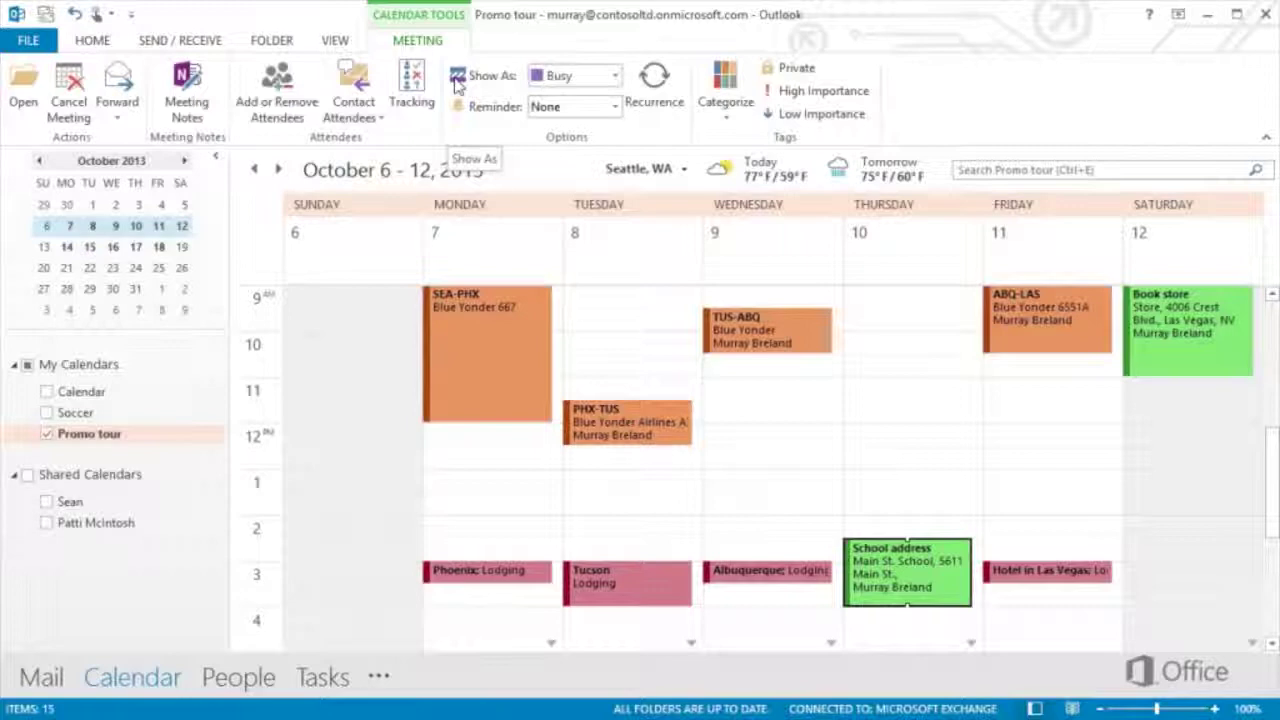
{"action": "left_click", "coordinate": [101, 396]}
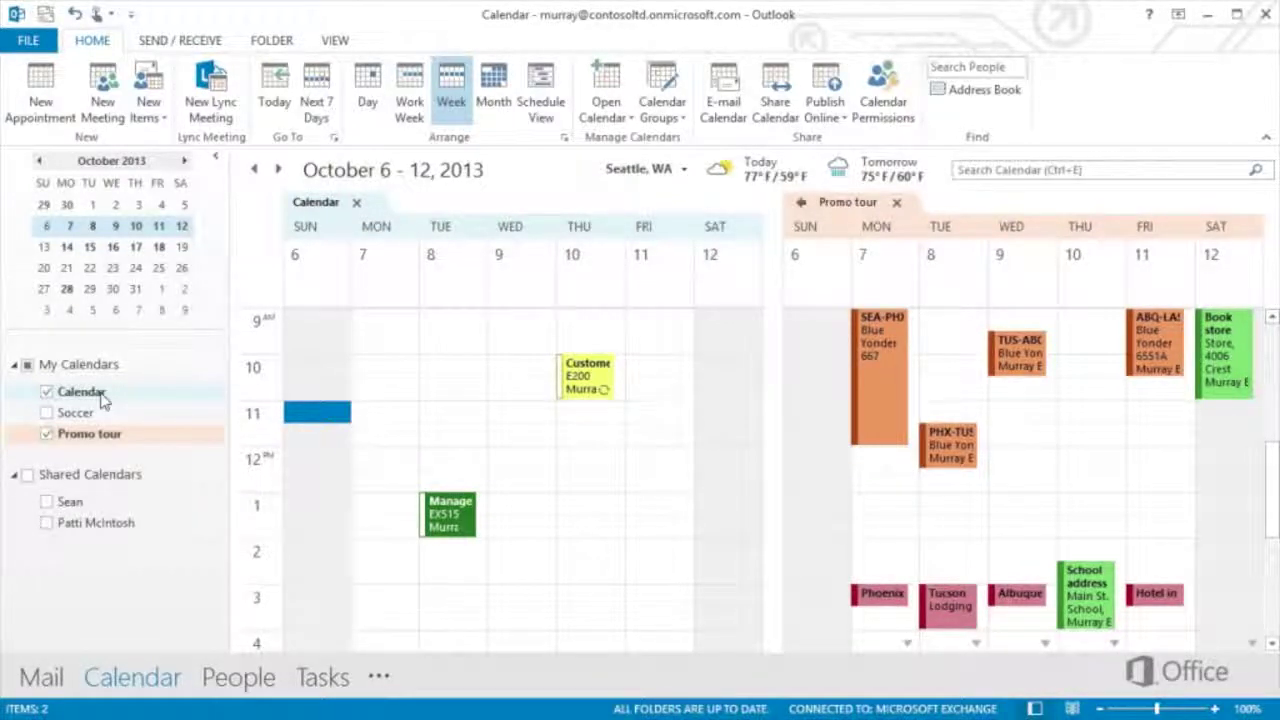
{"action": "left_click", "coordinate": [342, 44]}
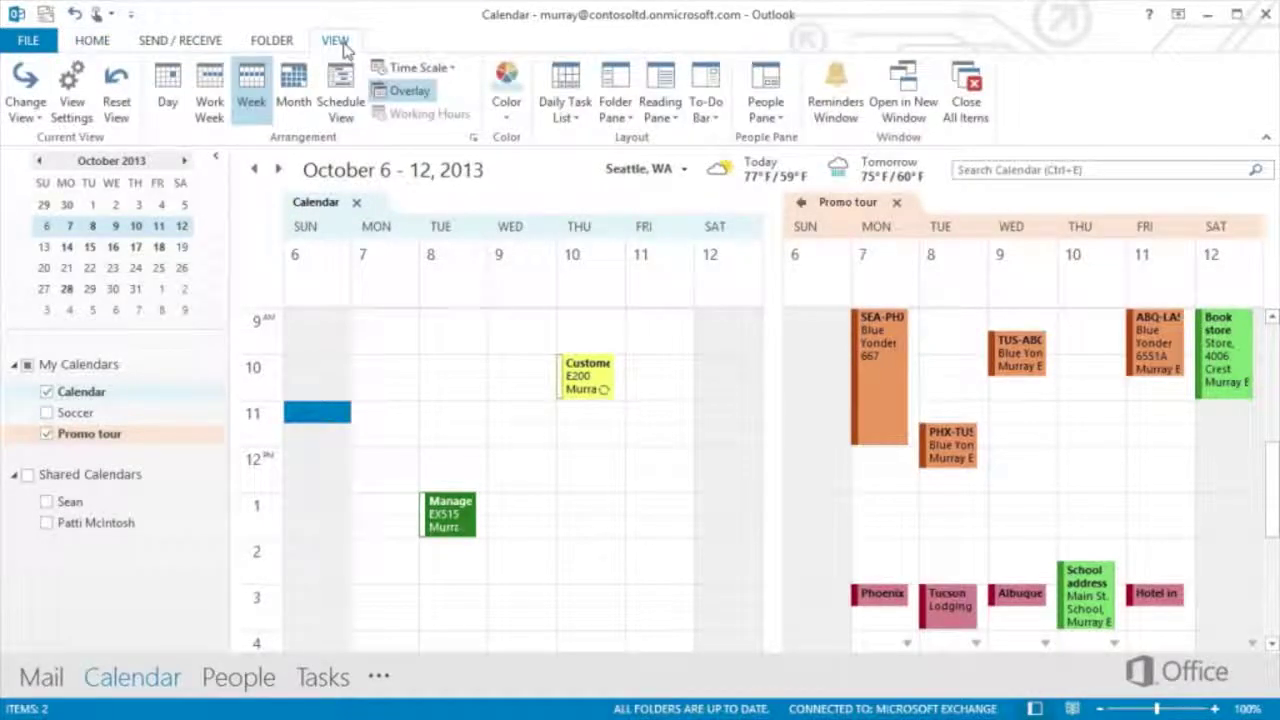
{"action": "left_click", "coordinate": [402, 94]}
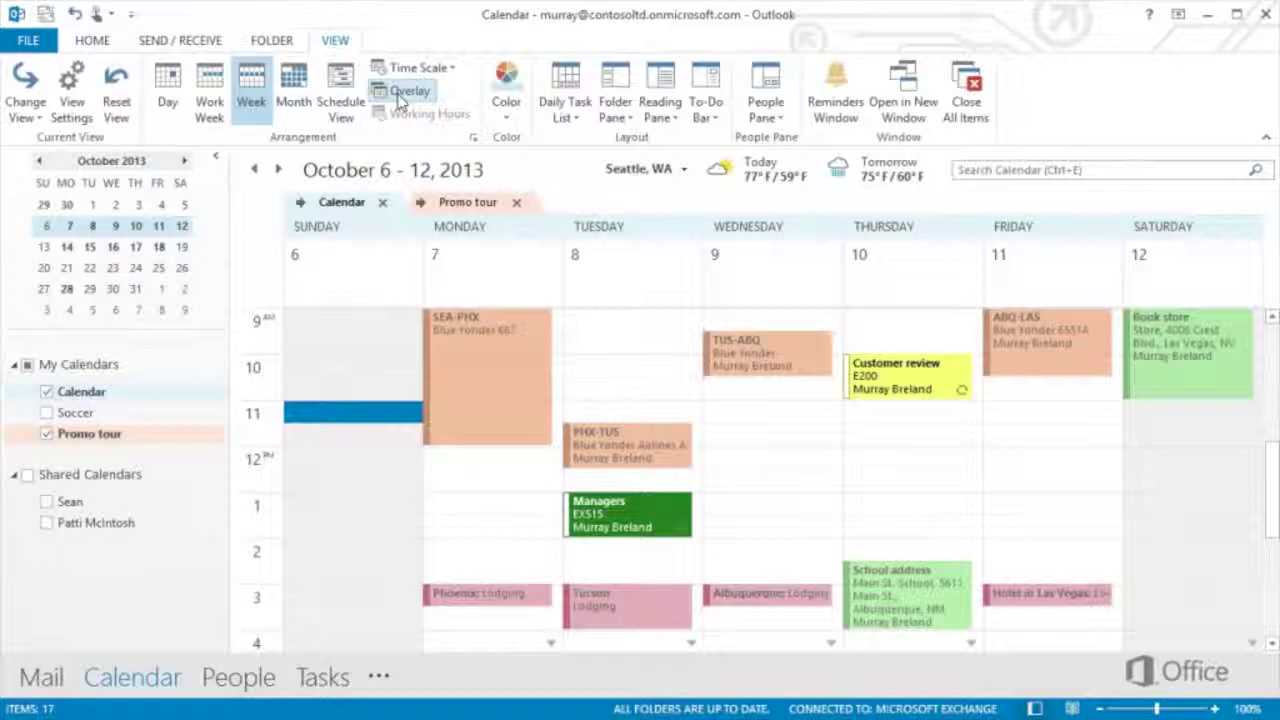
View the week of October 13 – 19 in the overlaid calendars and check the Weekly check-in and Team review details
{"action": "left_click", "coordinate": [46, 250]}
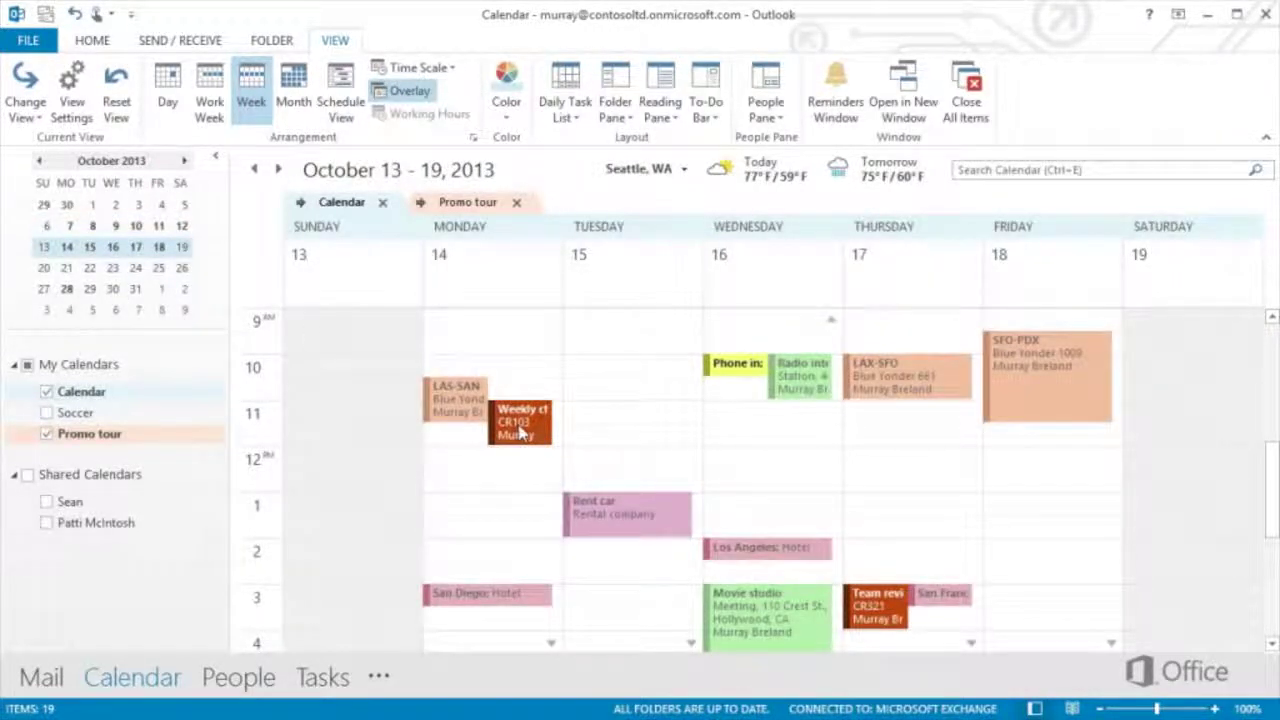
{"action": "mouse_move", "coordinate": [520, 432]}
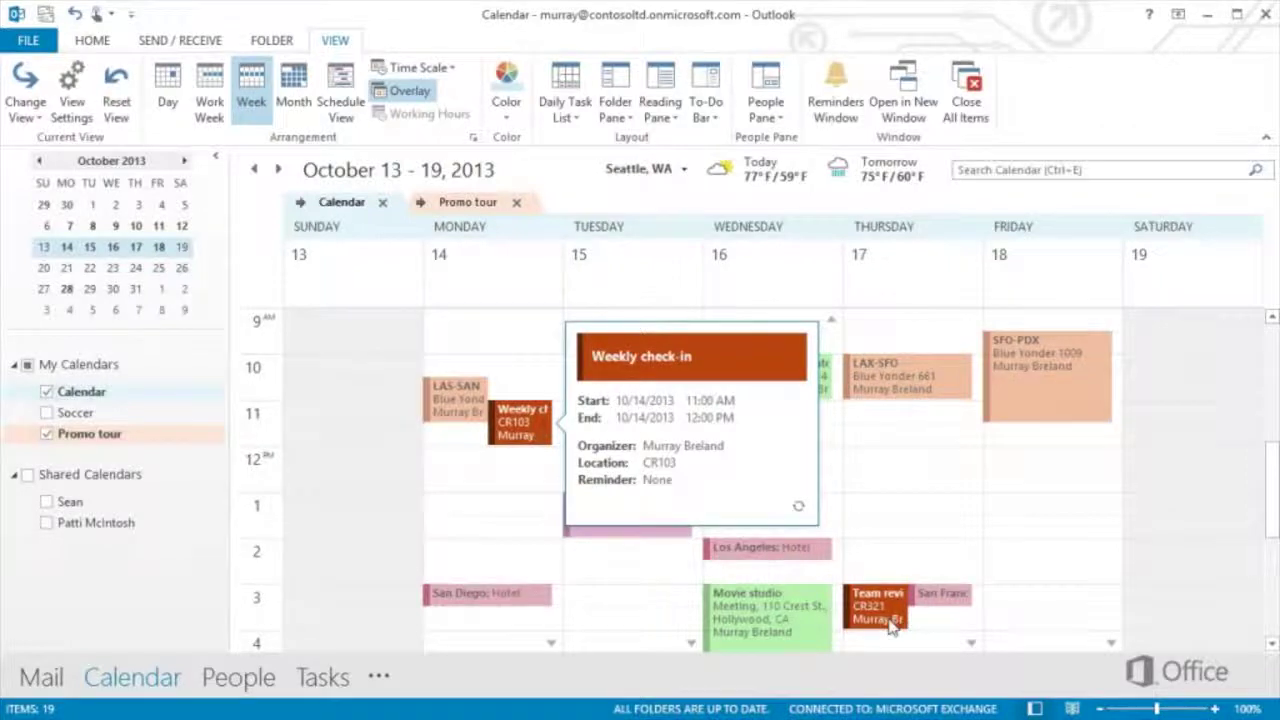
{"action": "mouse_move", "coordinate": [892, 620]}
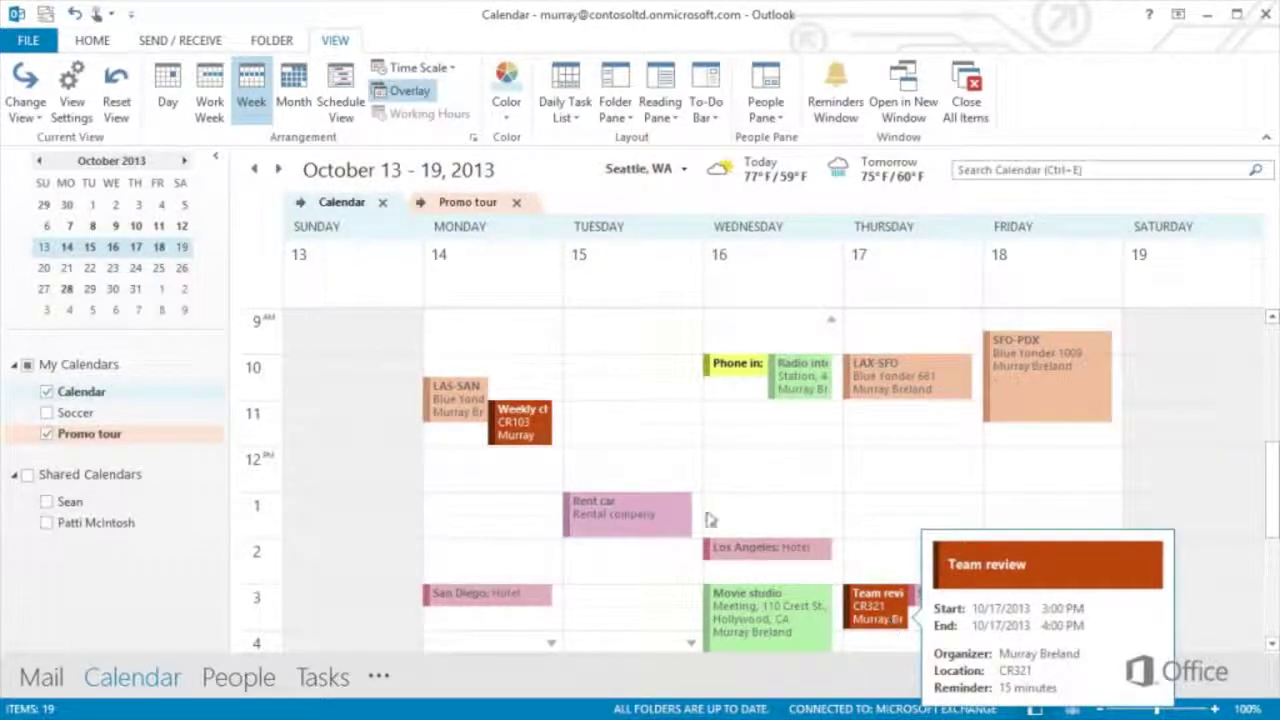
View both calendars in Schedule View with hours outside working time included, and return to Week view
{"action": "left_click", "coordinate": [343, 88]}
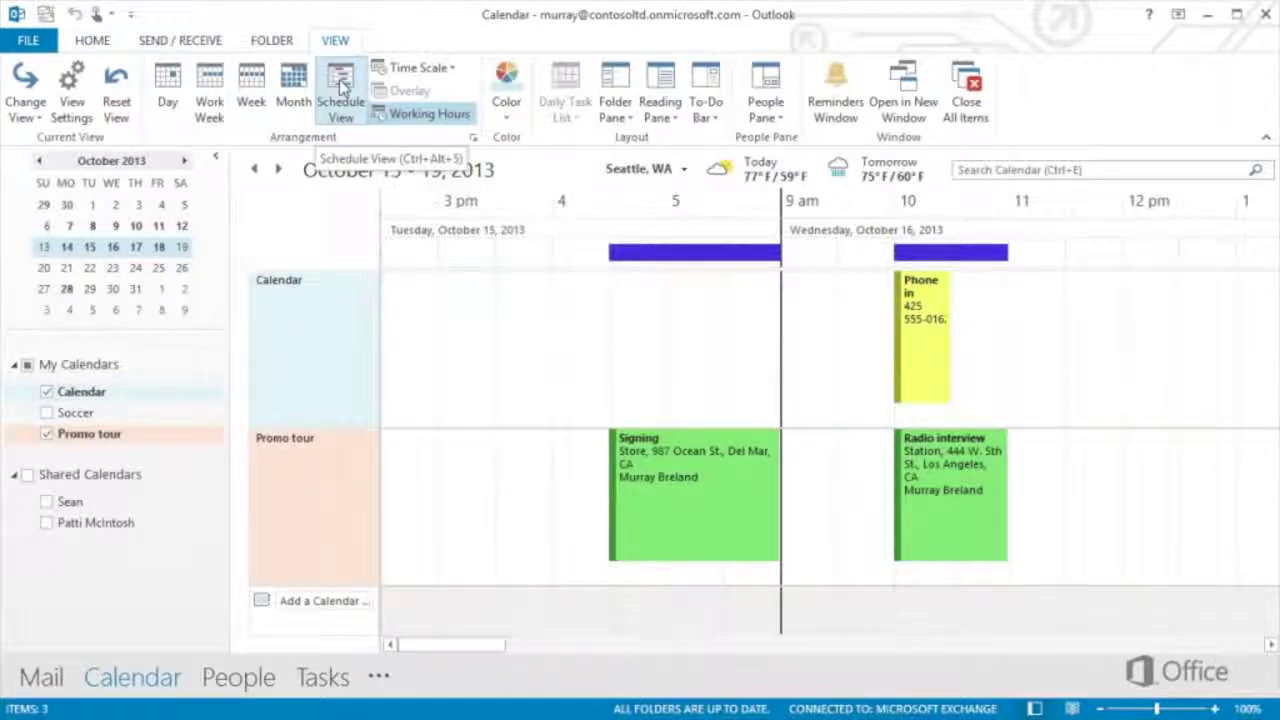
{"action": "left_click", "coordinate": [420, 115]}
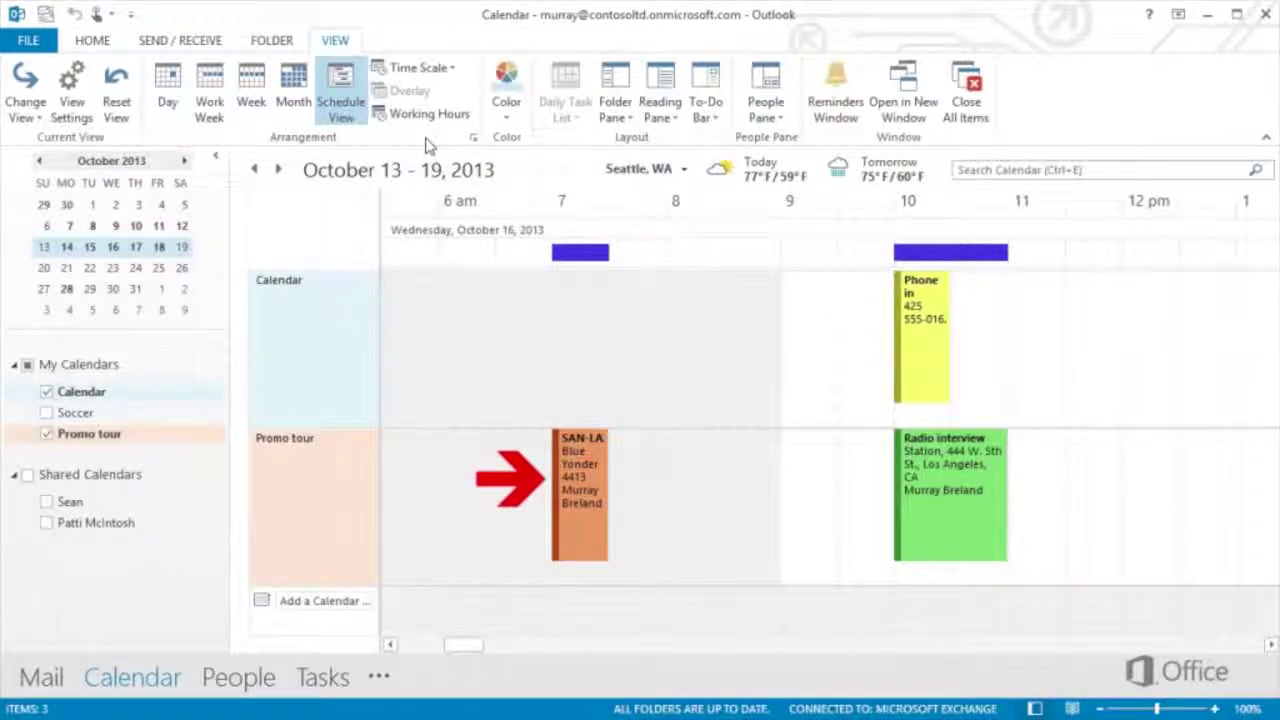
{"action": "left_click", "coordinate": [252, 92]}
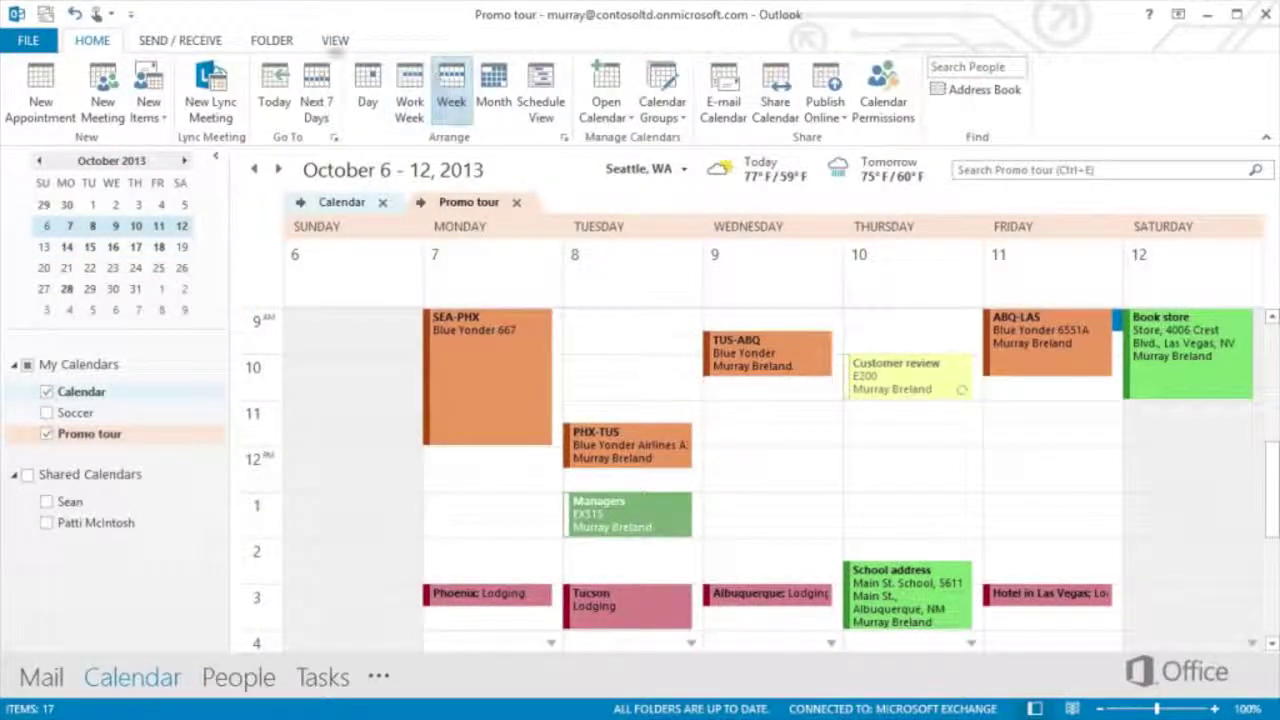
Display the Daily Task List in Normal mode beneath the week's calendar
{"action": "left_click", "coordinate": [336, 44]}
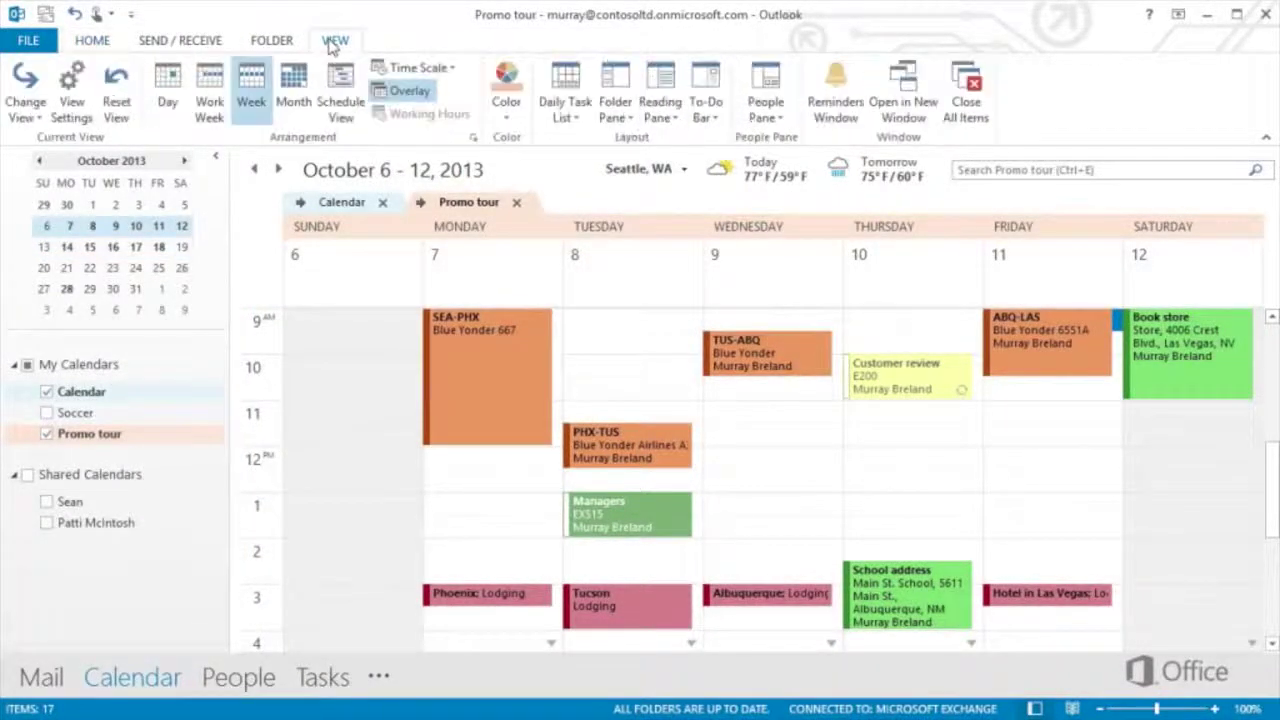
{"action": "left_click", "coordinate": [566, 80]}
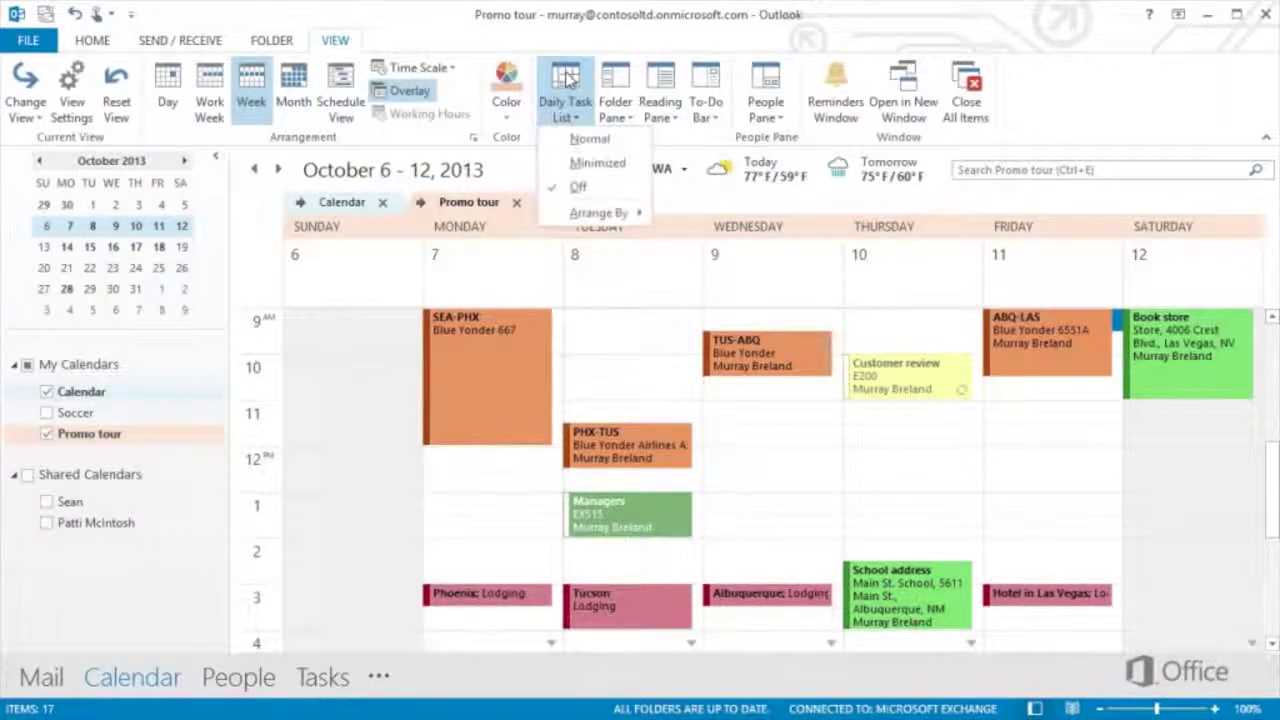
{"action": "left_click", "coordinate": [583, 140]}
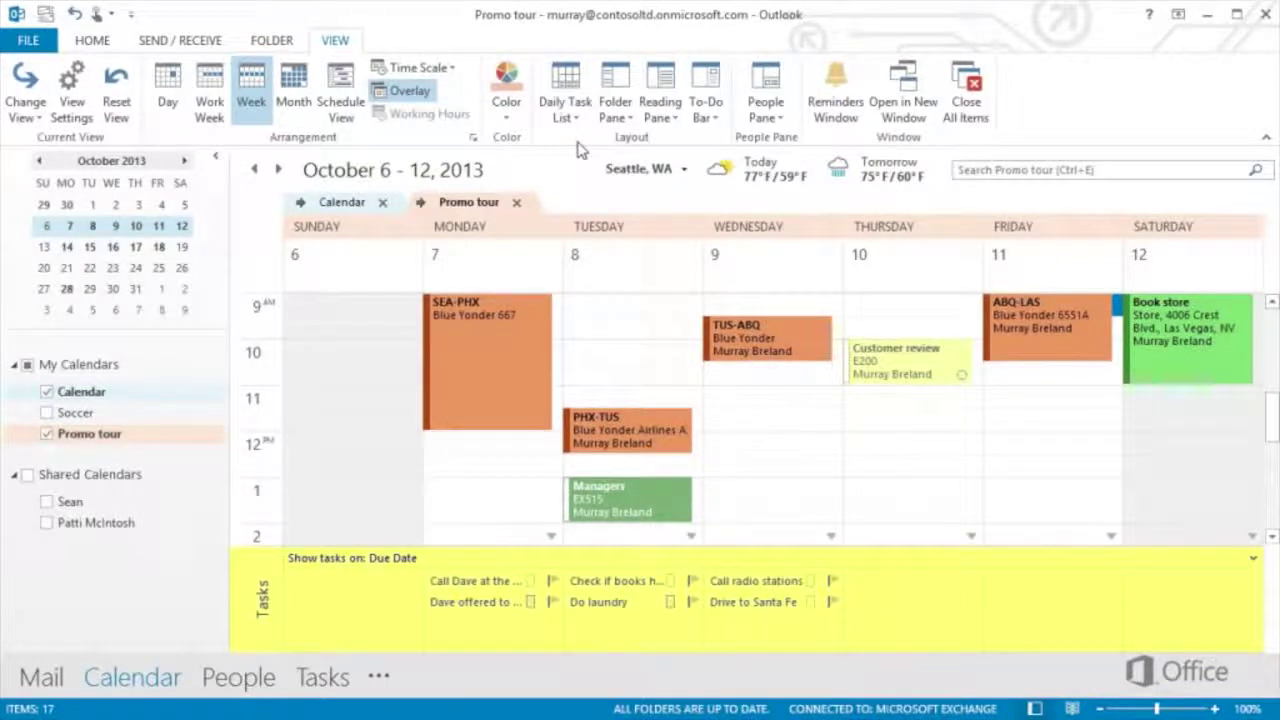
Add two tasks for Thursday, October 10: one to call a colleague on arrival and one noting an offer to pay for dinner after the event
{"action": "left_click_drag", "start_coordinate": [1272, 418], "coordinate": [1272, 486]}
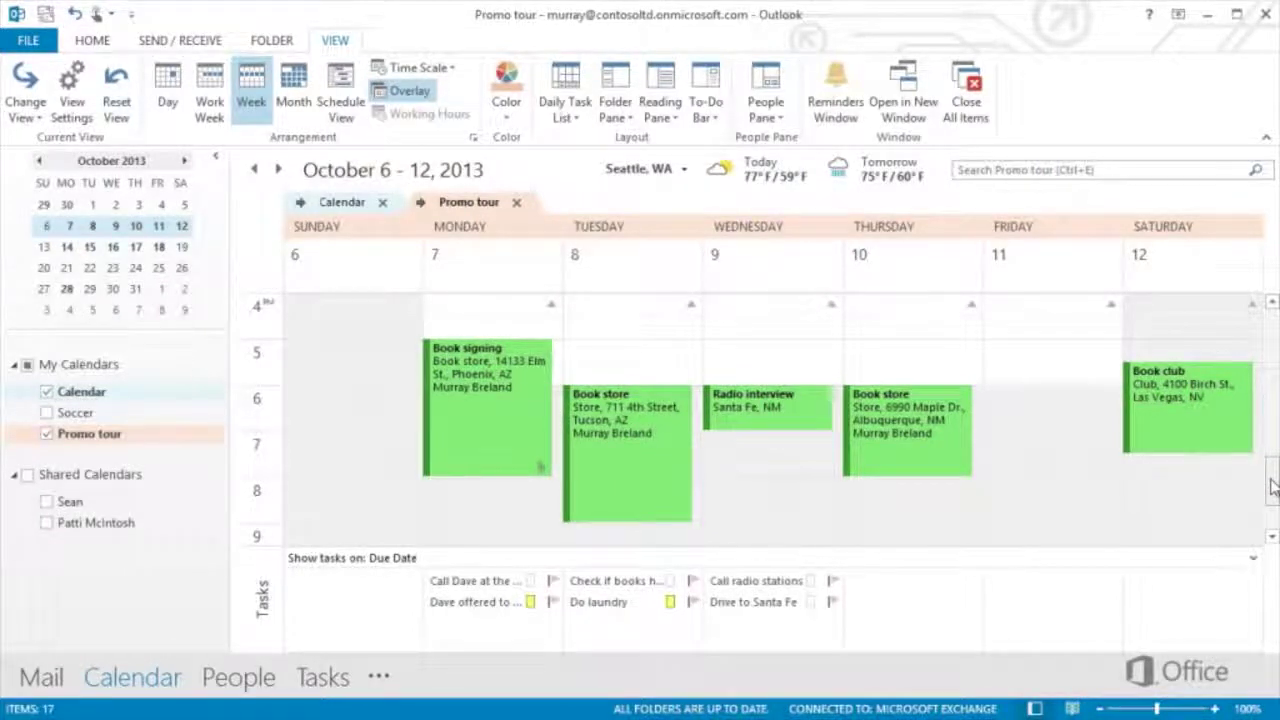
{"action": "left_click", "coordinate": [903, 583]}
{"action": "type", "text": "Call Mary"}
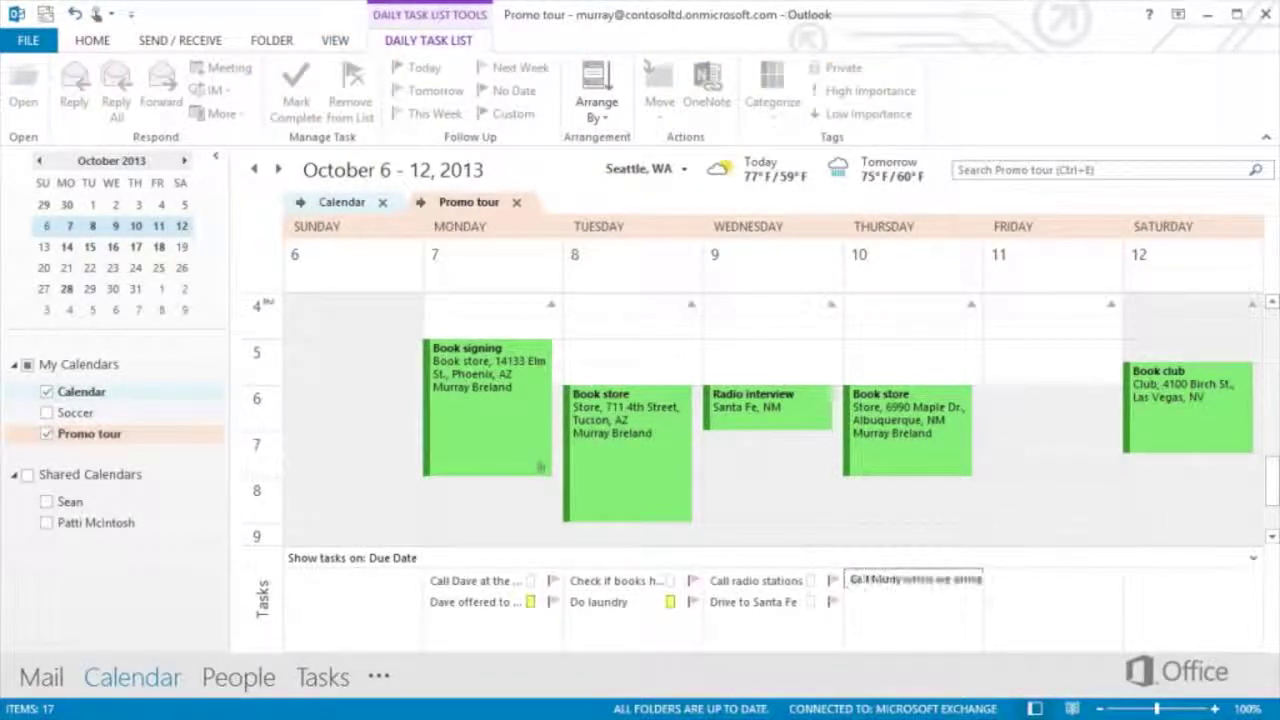
{"action": "key", "text": "Return"}
{"action": "left_click", "coordinate": [929, 603]}
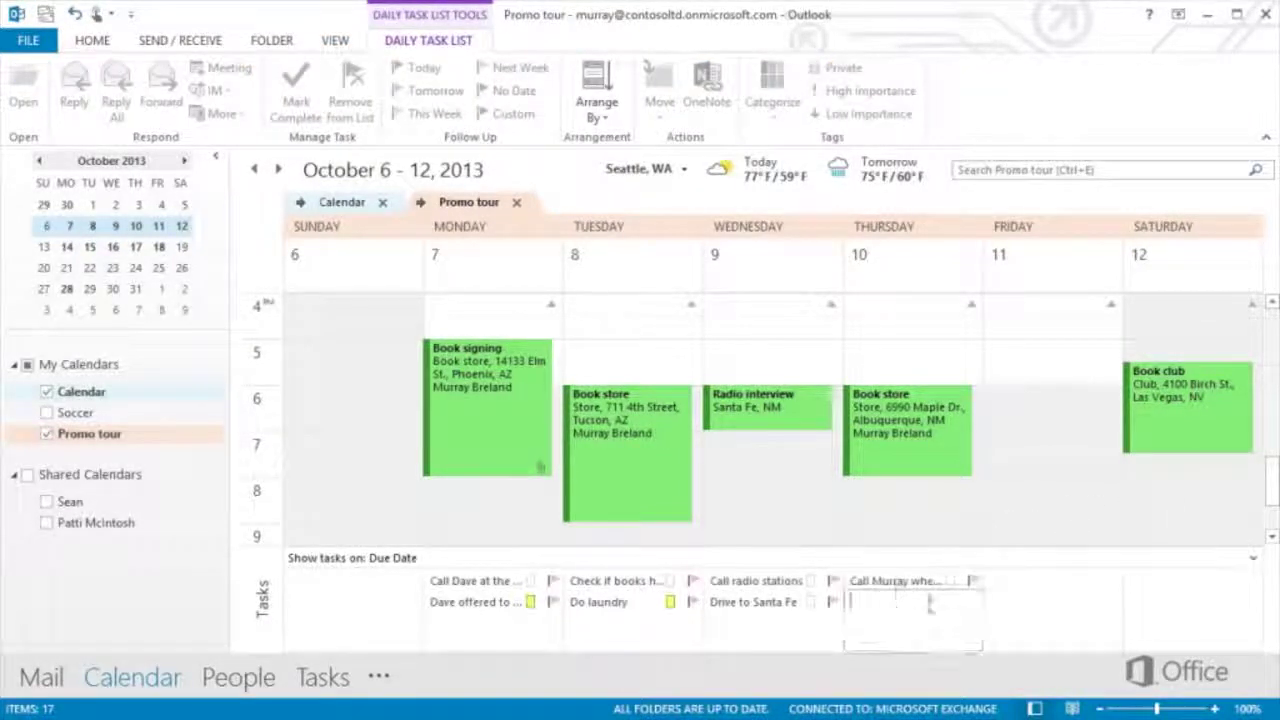
{"action": "type", "text": "D"}
{"action": "type", "text": "ave"}
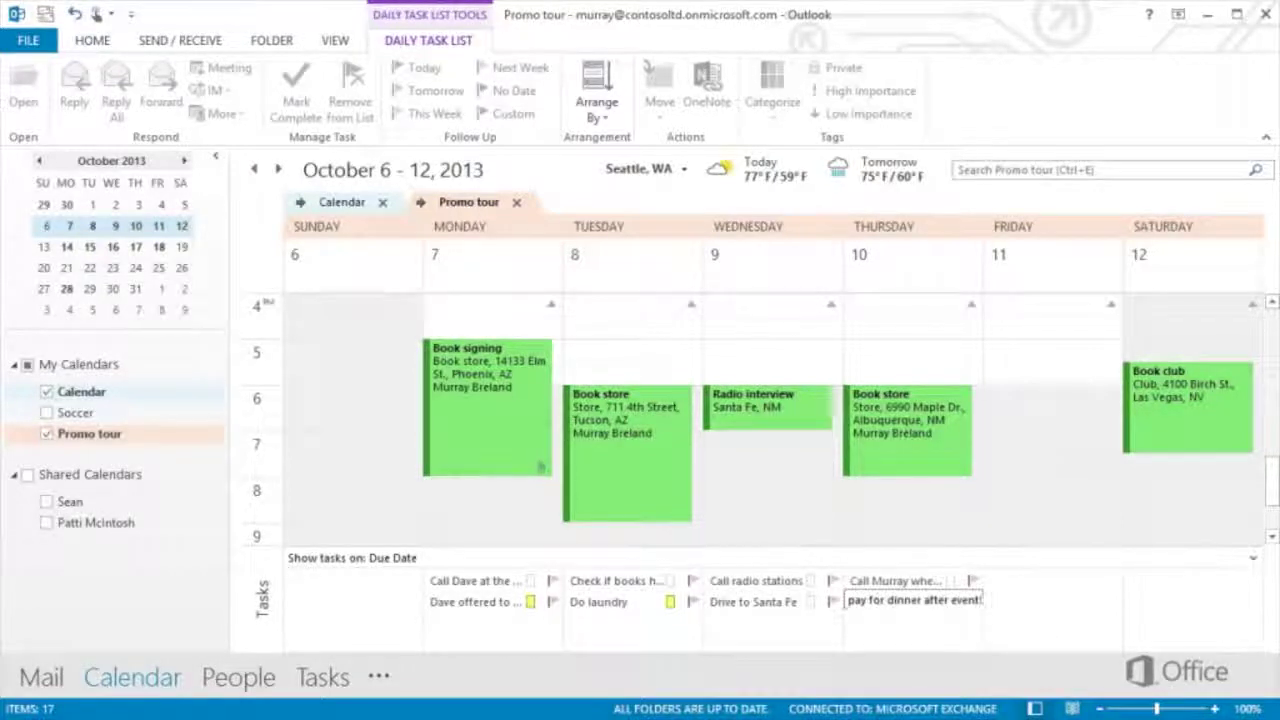
{"action": "key", "text": "Return"}
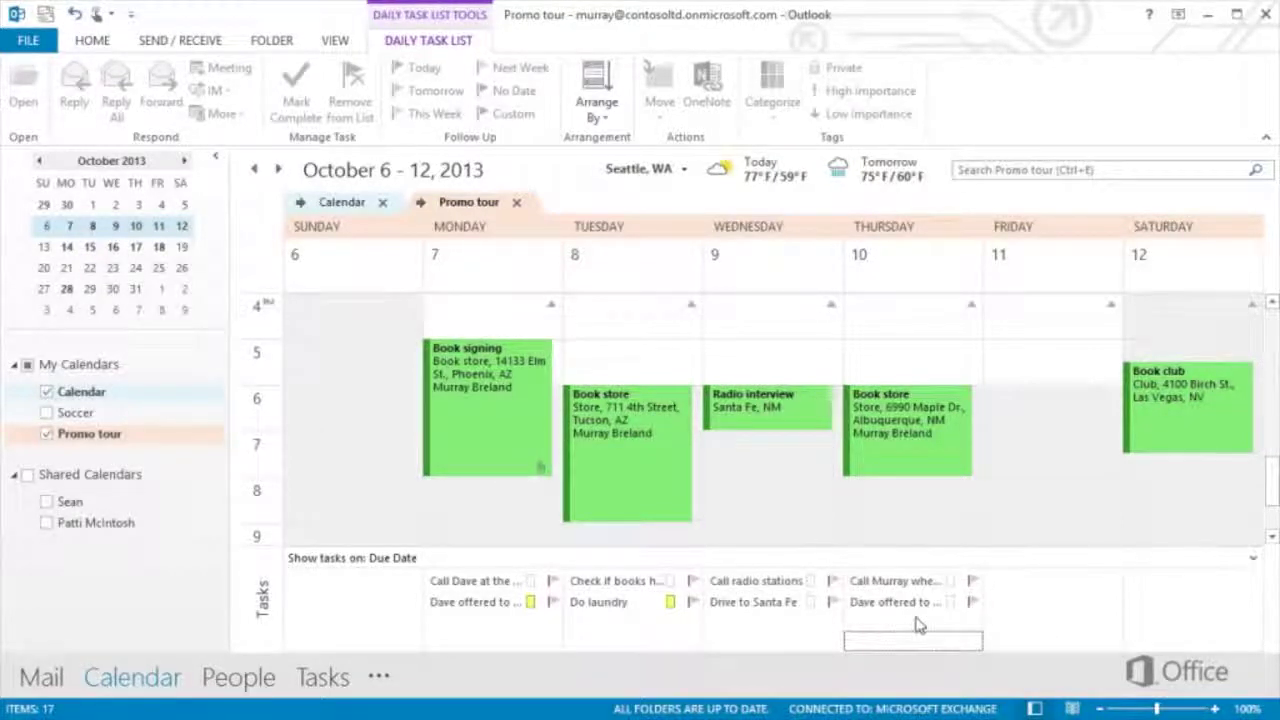
Block time in the Promo tour calendar for the Drive to Santa Fe task on Wednesday, October 9, from 3:30 to 5:00 PM
{"action": "left_click", "coordinate": [783, 605]}
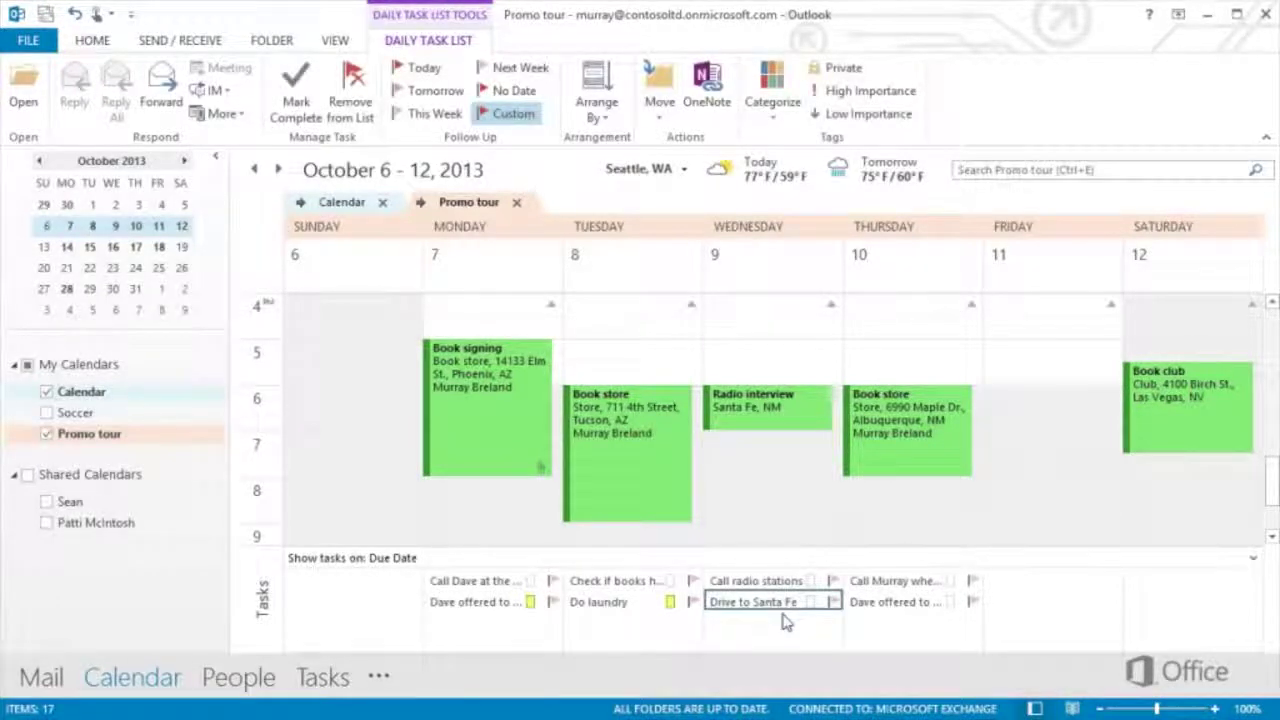
{"action": "left_click_drag", "start_coordinate": [1273, 476], "coordinate": [1274, 444]}
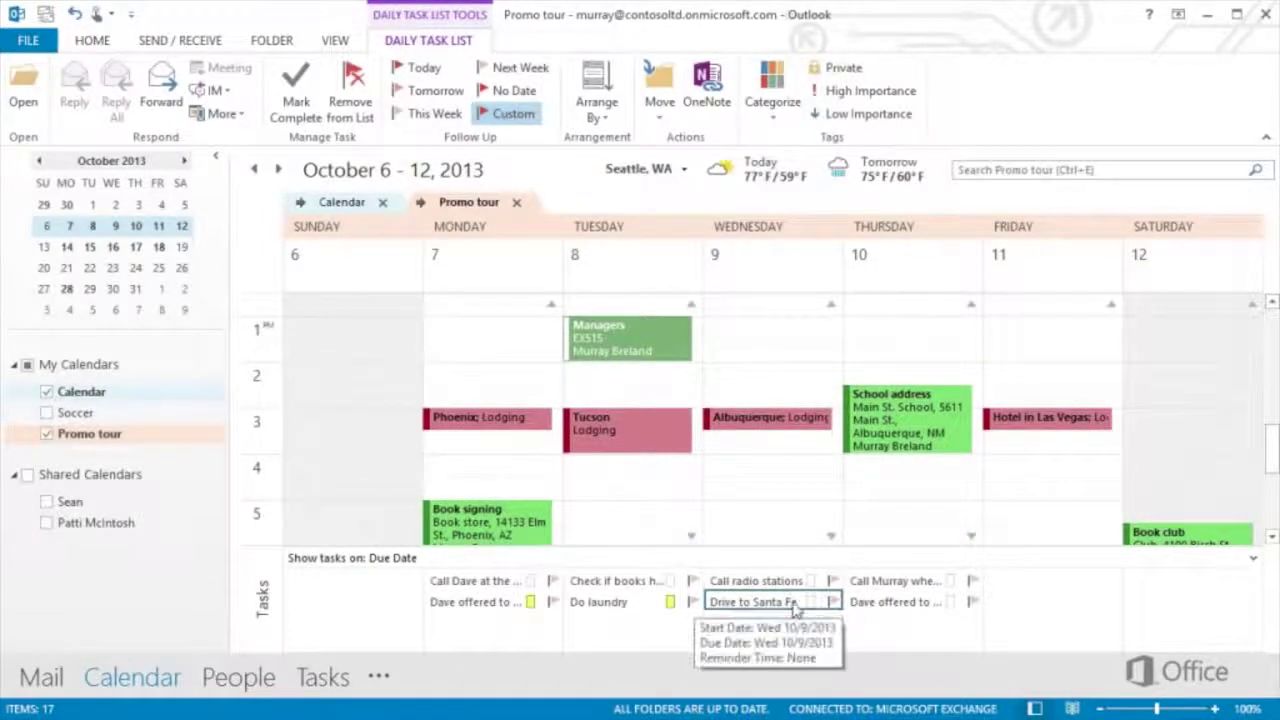
{"action": "left_click_drag", "start_coordinate": [795, 608], "coordinate": [772, 498]}
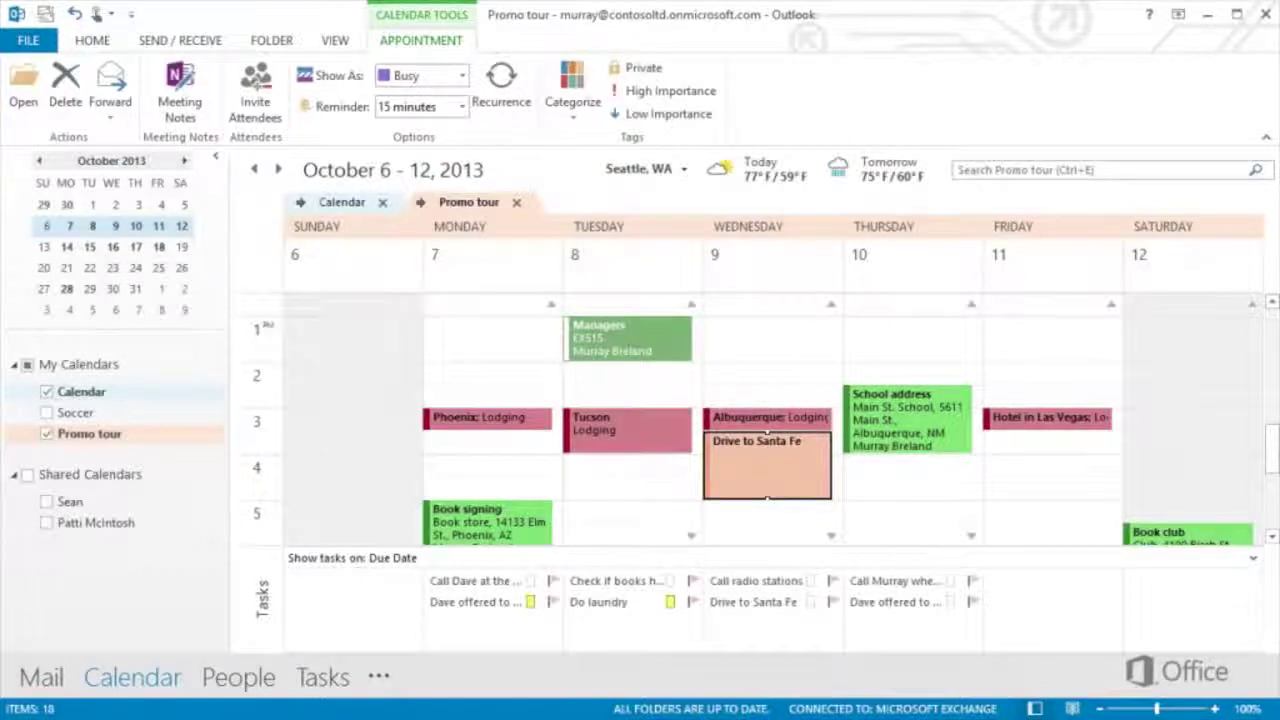
Raise the % Complete value of the Write a novel task
{"action": "double_click", "coordinate": [637, 583]}
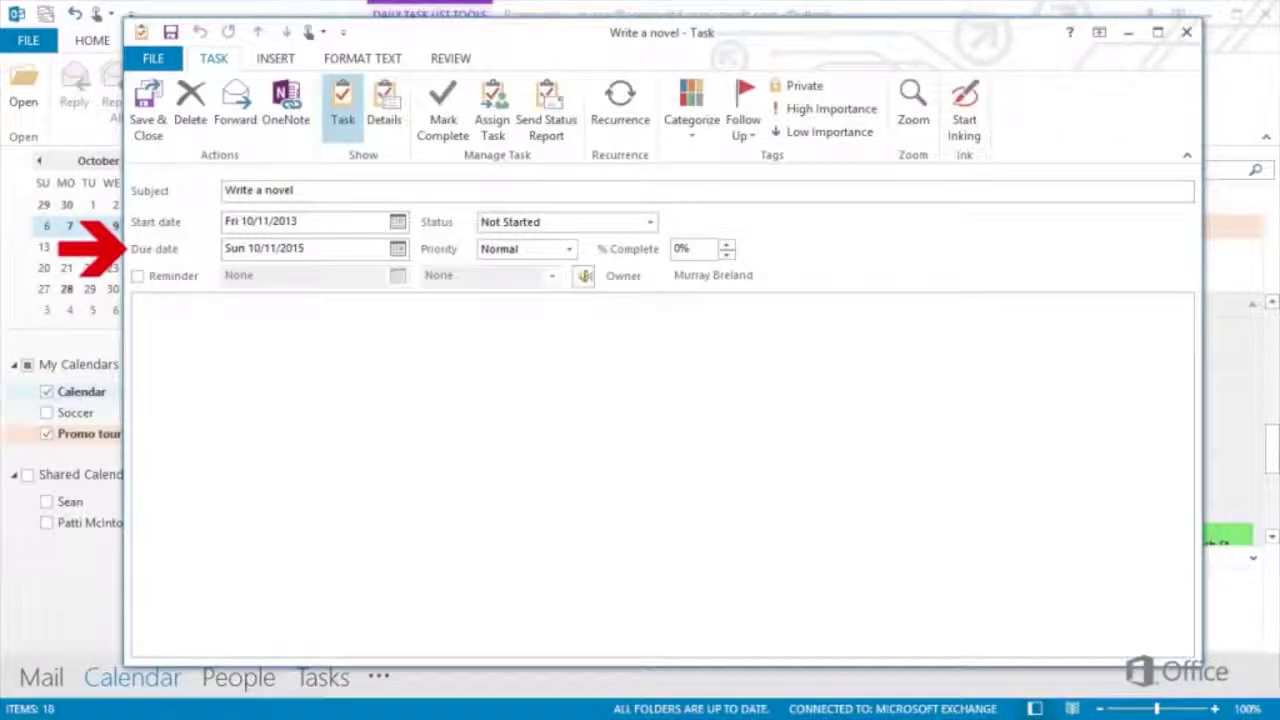
{"action": "left_click", "coordinate": [727, 245]}
{"action": "left_click", "coordinate": [727, 245]}
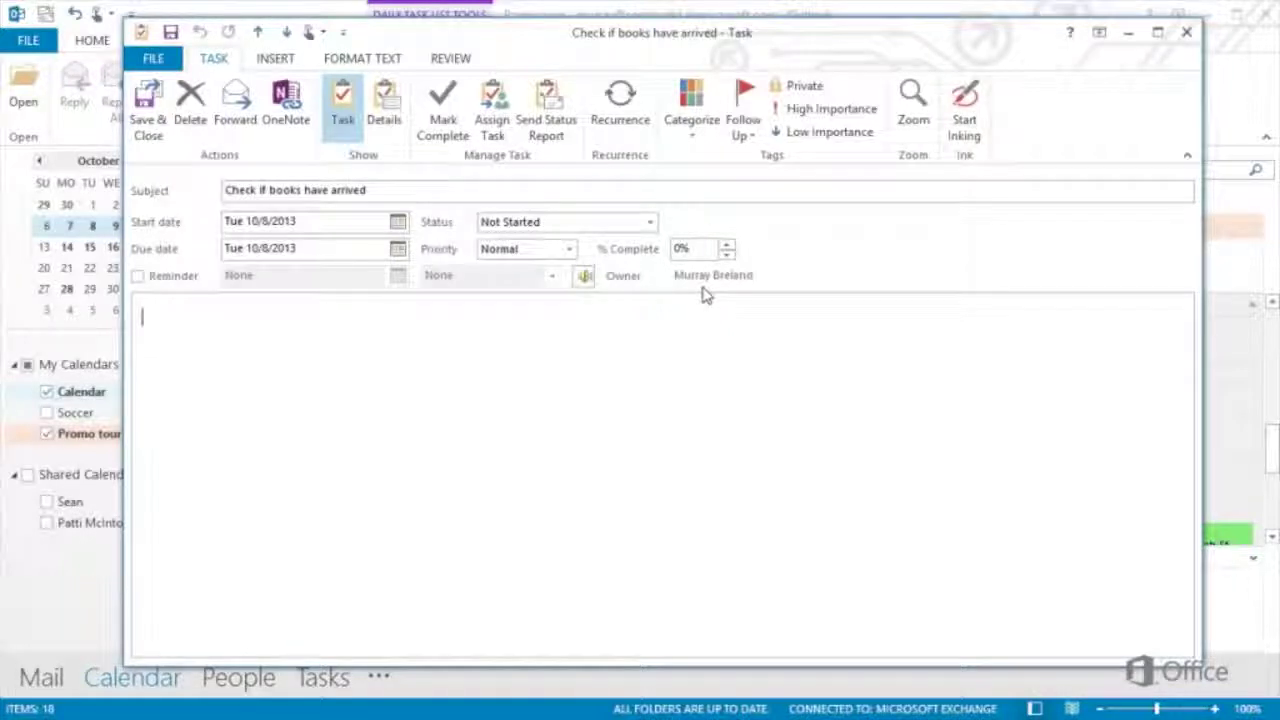
Assign the Check if books have arrived task to a colleague, add a note asking to do this when we arrive, and send it
{"action": "left_click", "coordinate": [493, 105]}
{"action": "left_click", "coordinate": [422, 187]}
{"action": "type", "text": "les"}
{"action": "key", "text": "Return"}
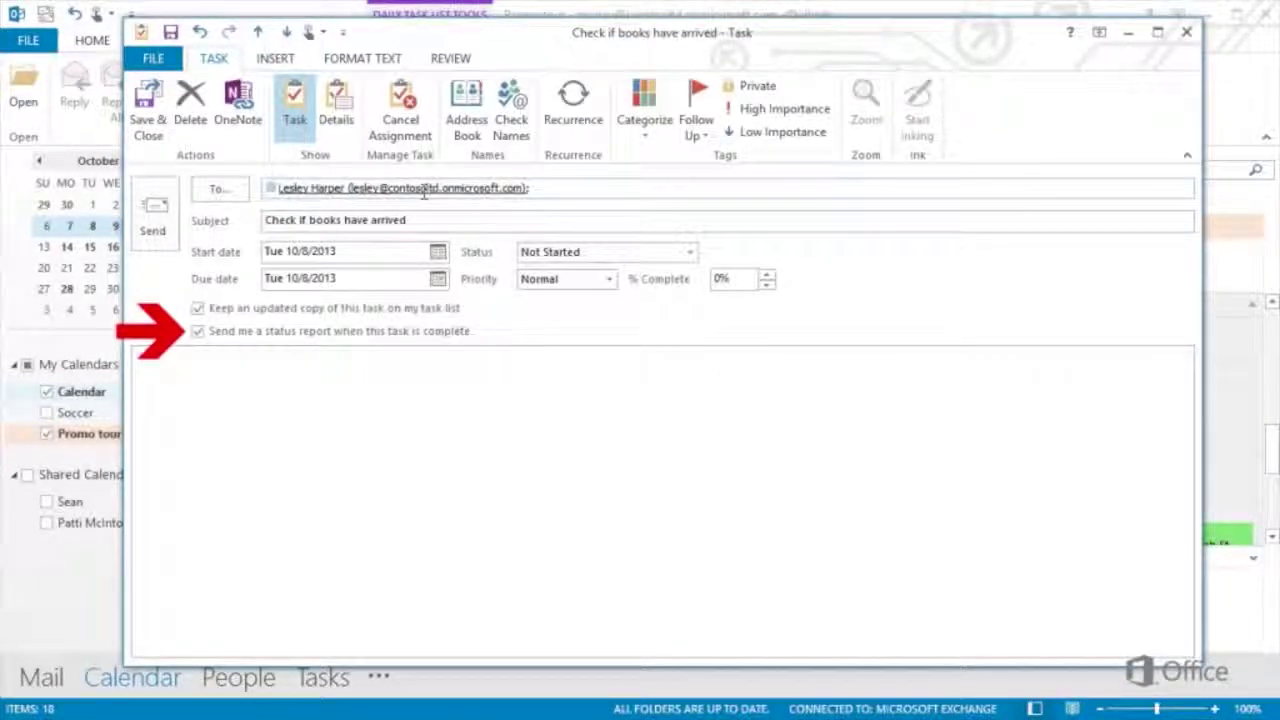
{"action": "left_click", "coordinate": [271, 379]}
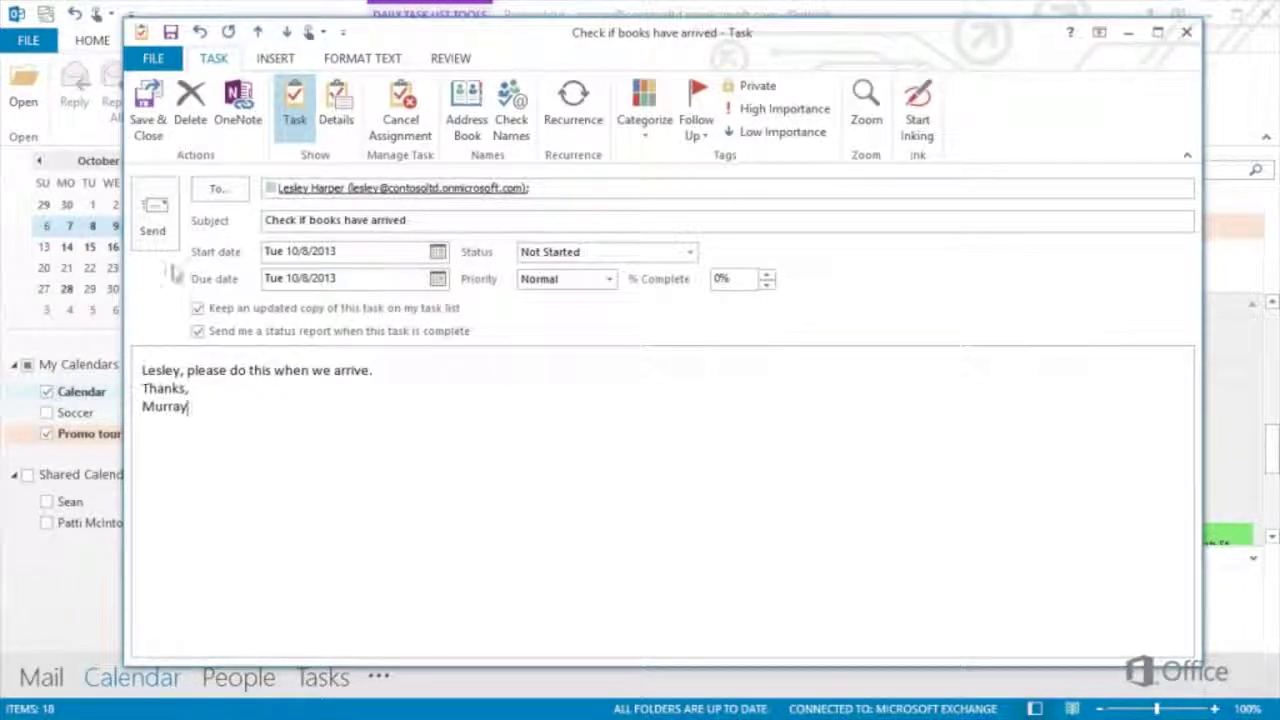
{"action": "left_click", "coordinate": [154, 217]}
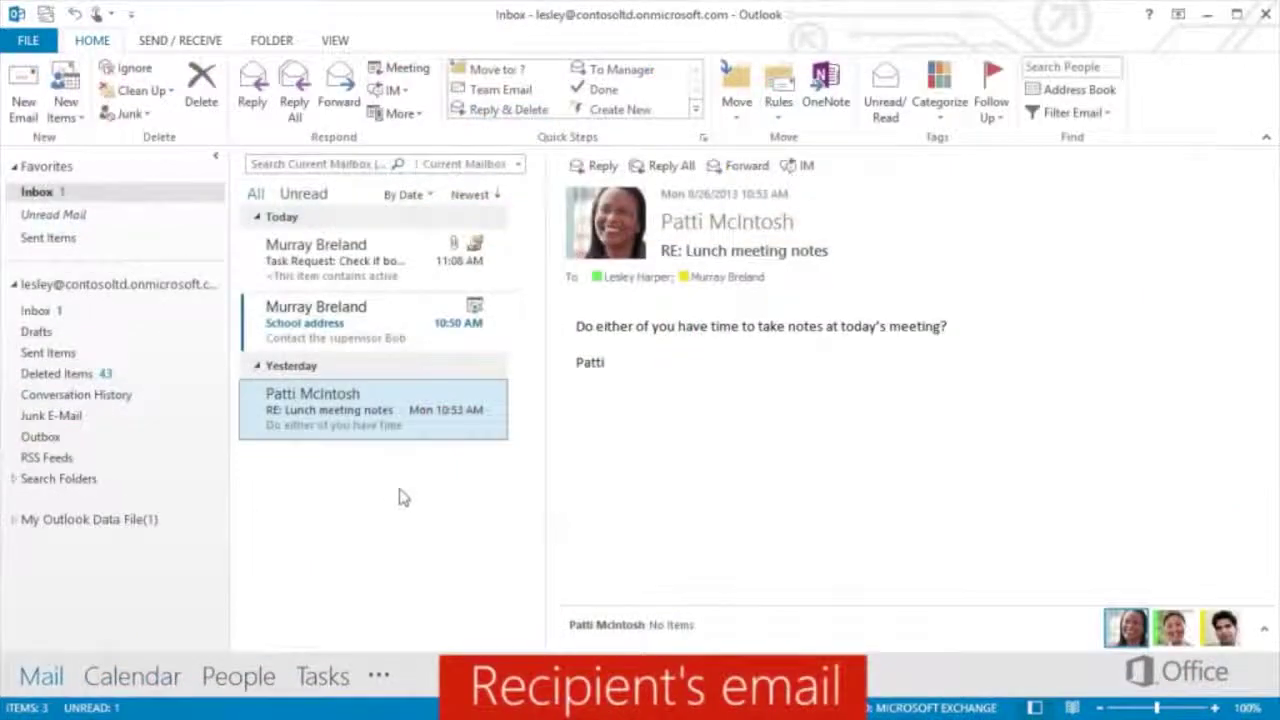
In the recipient's mailbox, open the Check if books have arrived task request and accept it, sending the response now
{"action": "left_click", "coordinate": [375, 277]}
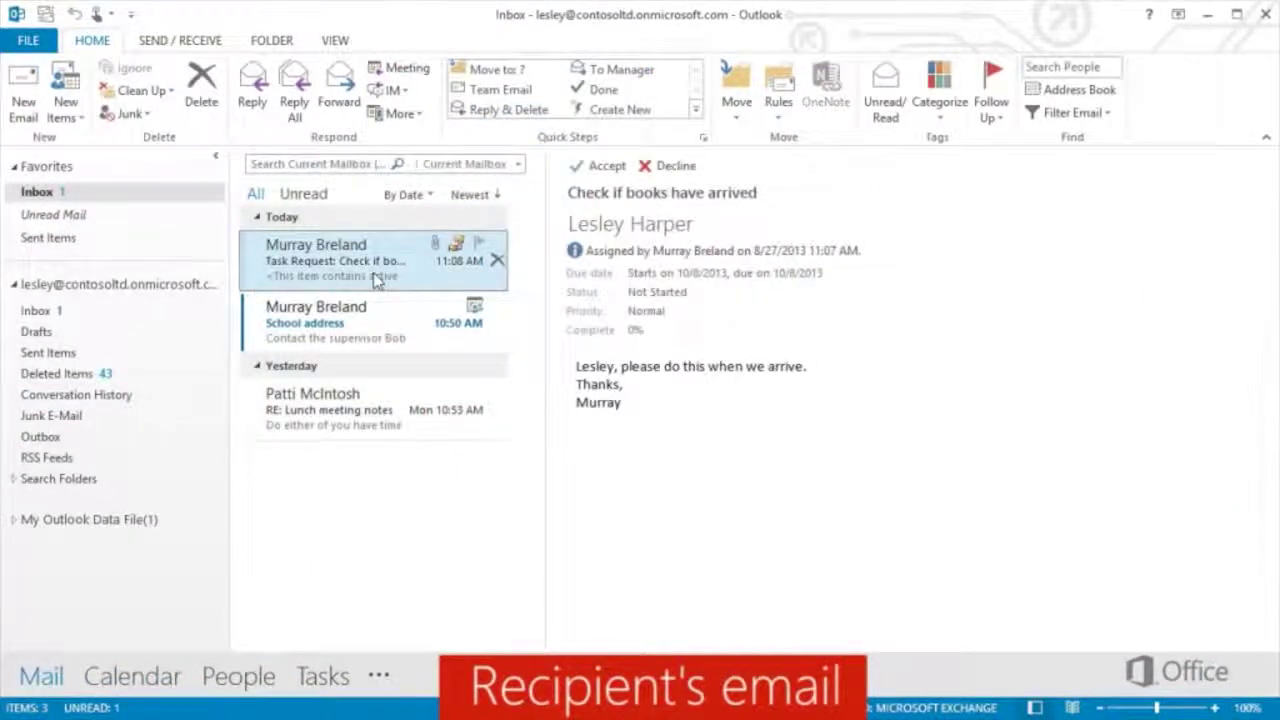
{"action": "left_click", "coordinate": [605, 168]}
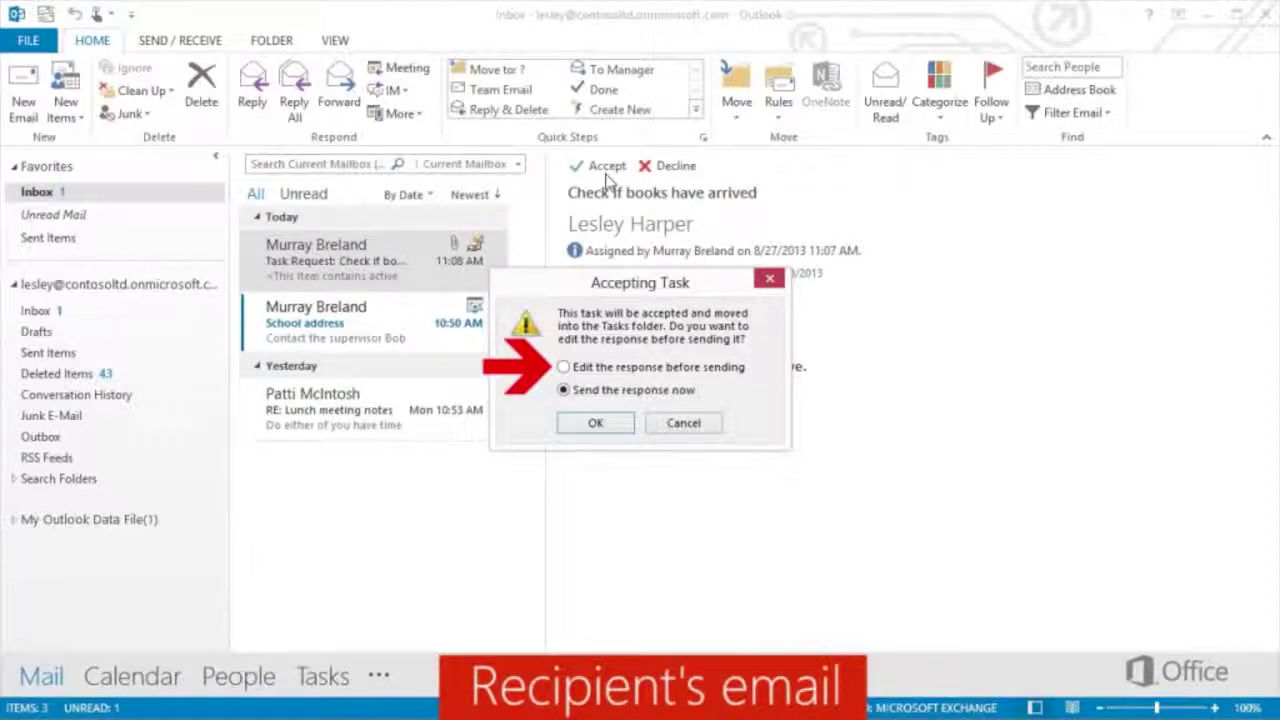
{"action": "left_click", "coordinate": [595, 422]}
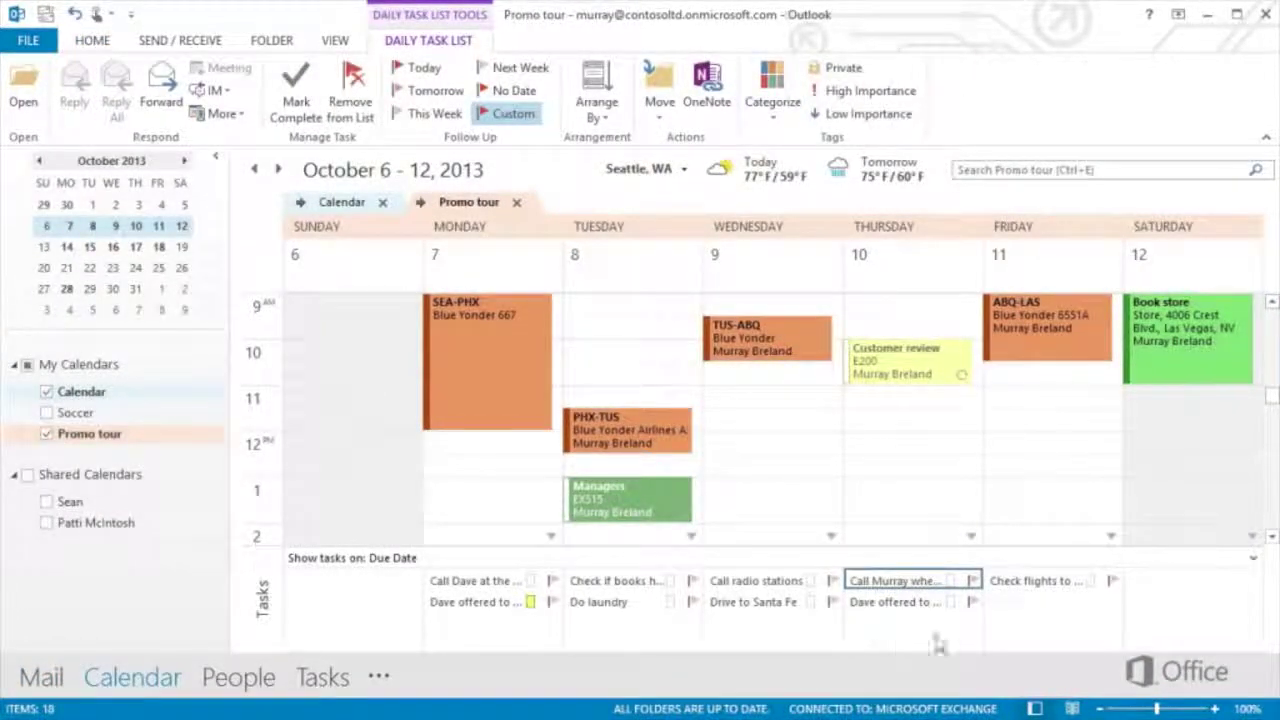
Mark Friday's Check flights to Tonopah task complete in the organizer's calendar and open the To-Do List
{"action": "left_click", "coordinate": [1116, 584]}
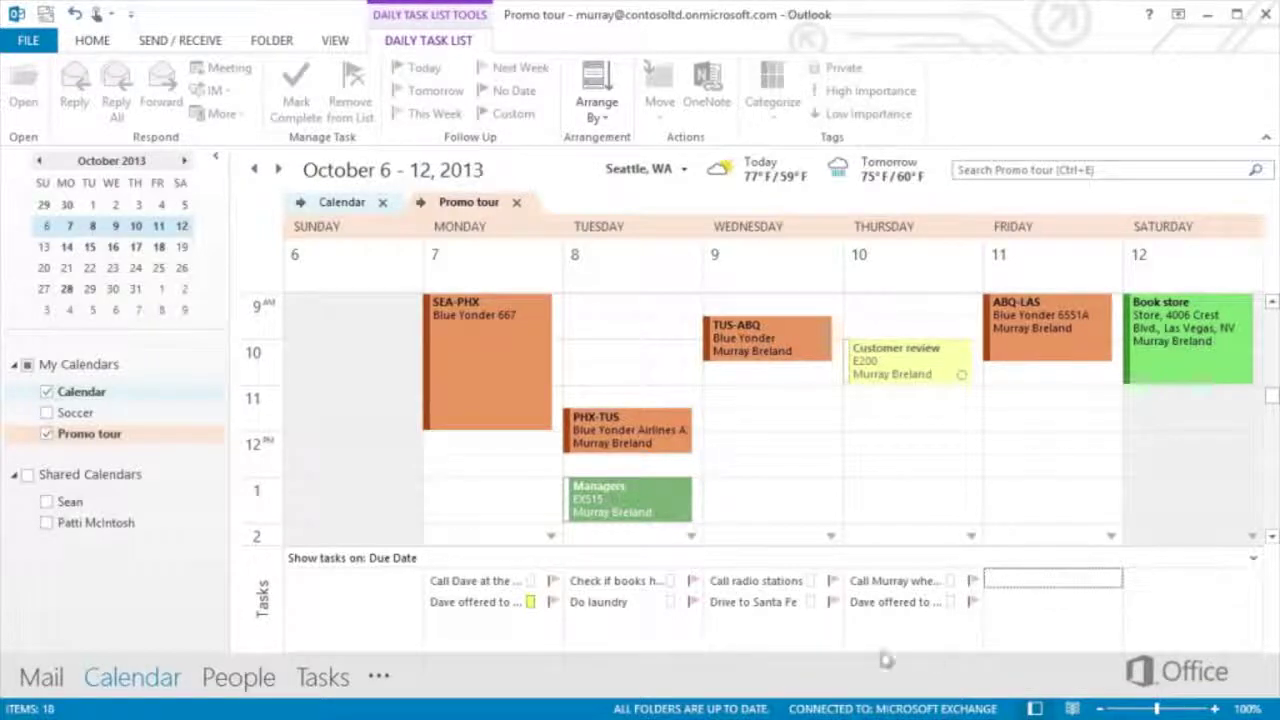
{"action": "left_click", "coordinate": [310, 680]}
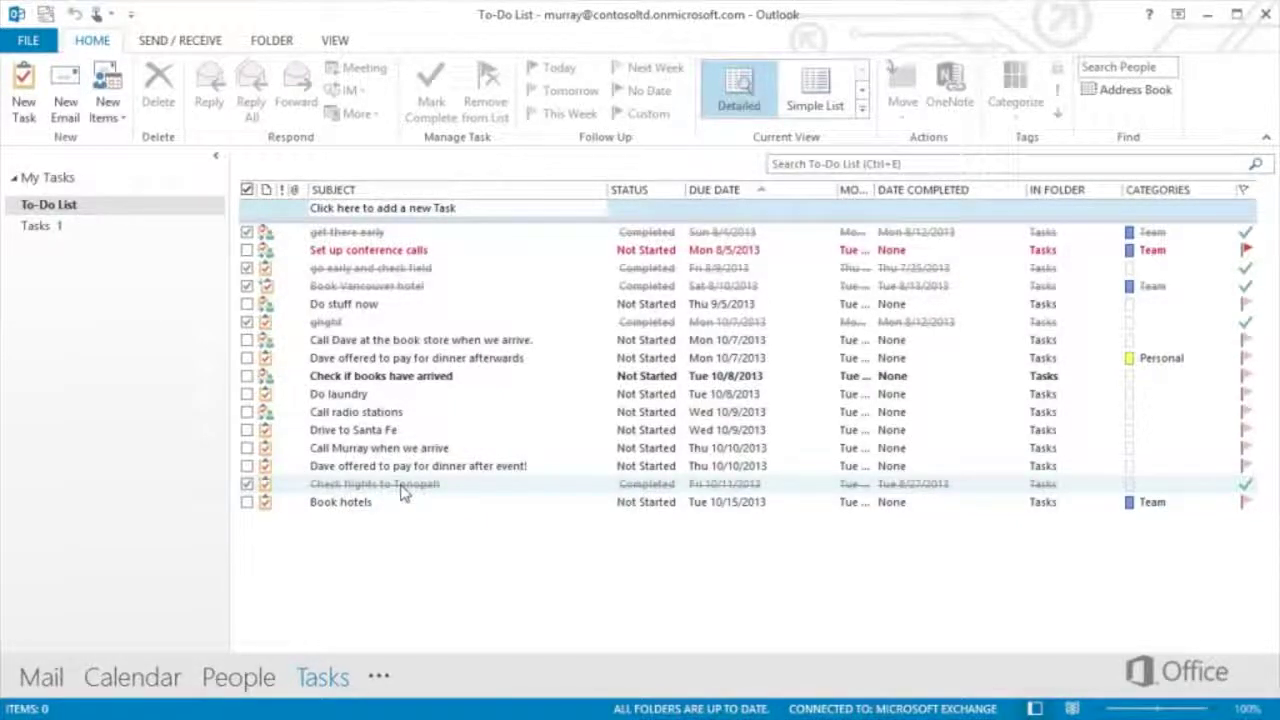
{"action": "right_click", "coordinate": [90, 210]}
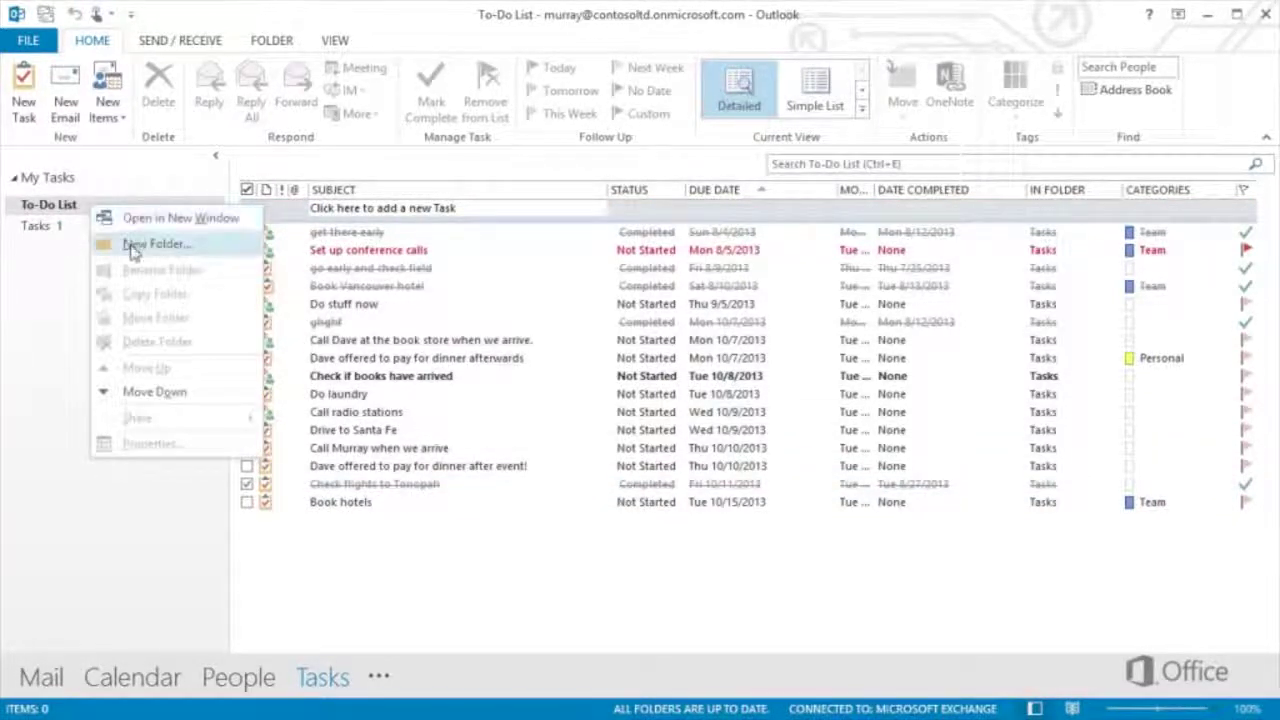
{"action": "left_click", "coordinate": [133, 246]}
{"action": "type", "text": "Promo tour tasks"}
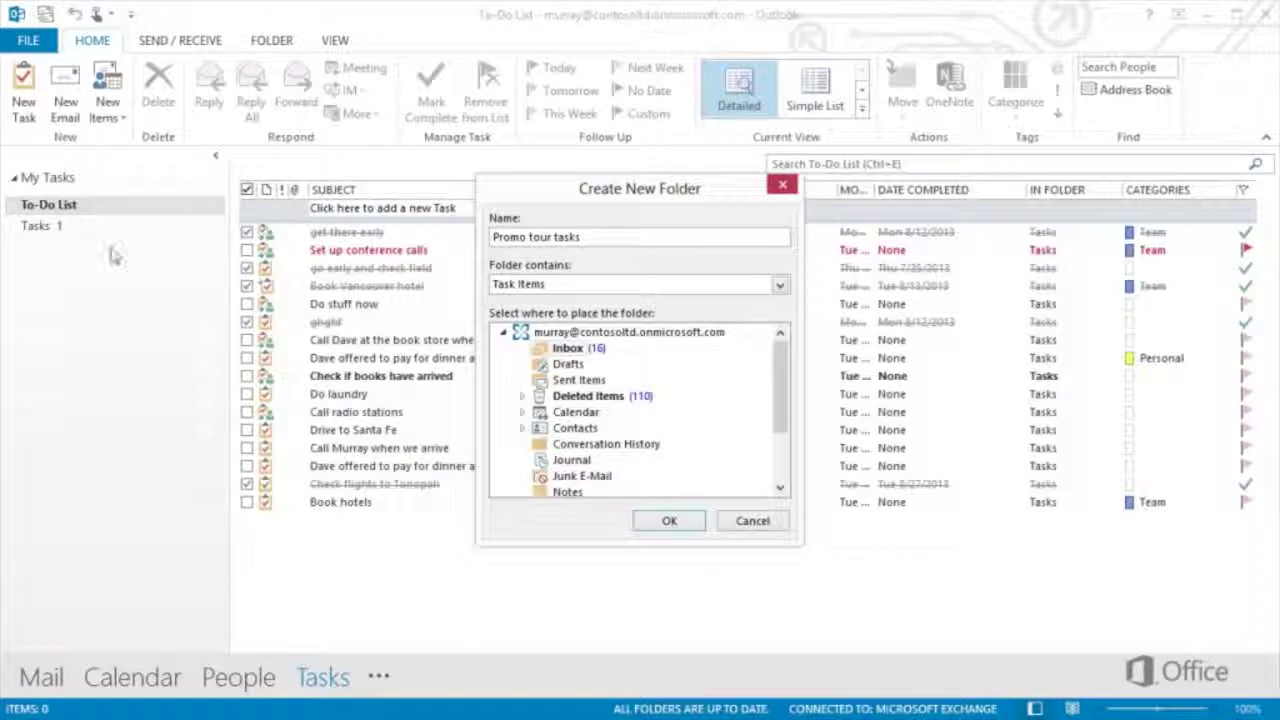
{"action": "left_click", "coordinate": [748, 526]}
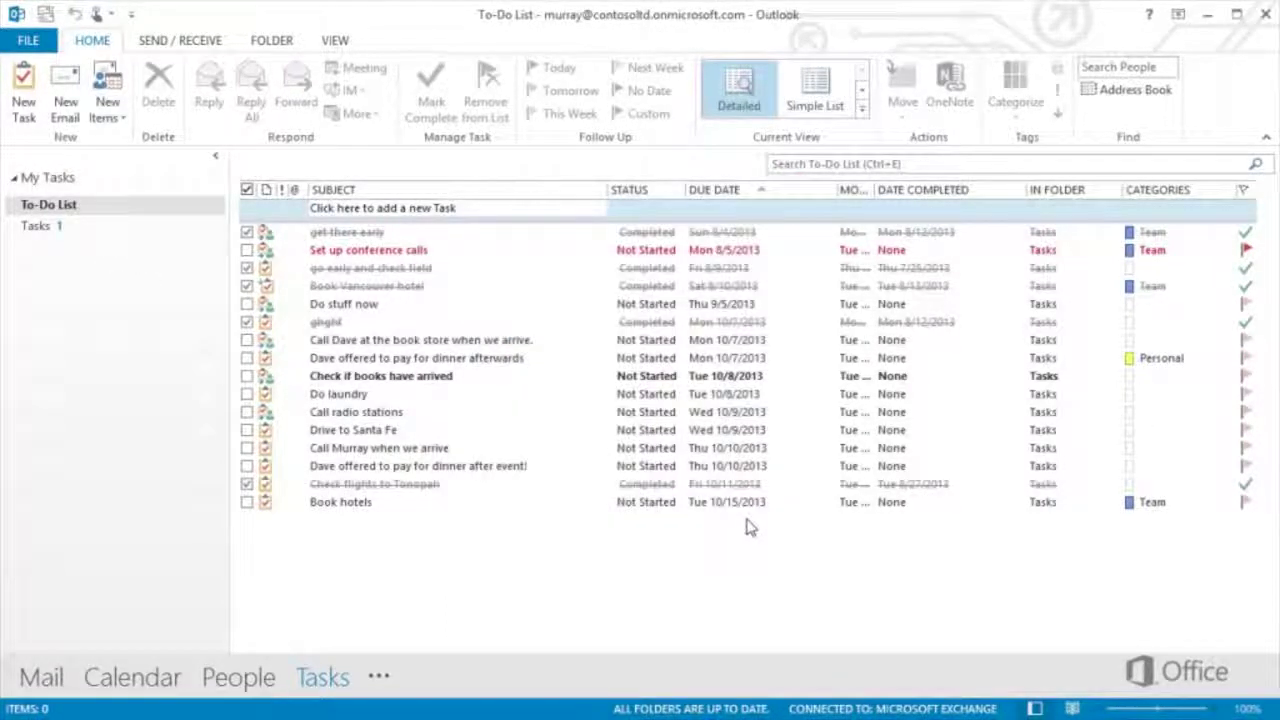
Assign the yellow Personal category to the Do laundry task
{"action": "left_click", "coordinate": [360, 396]}
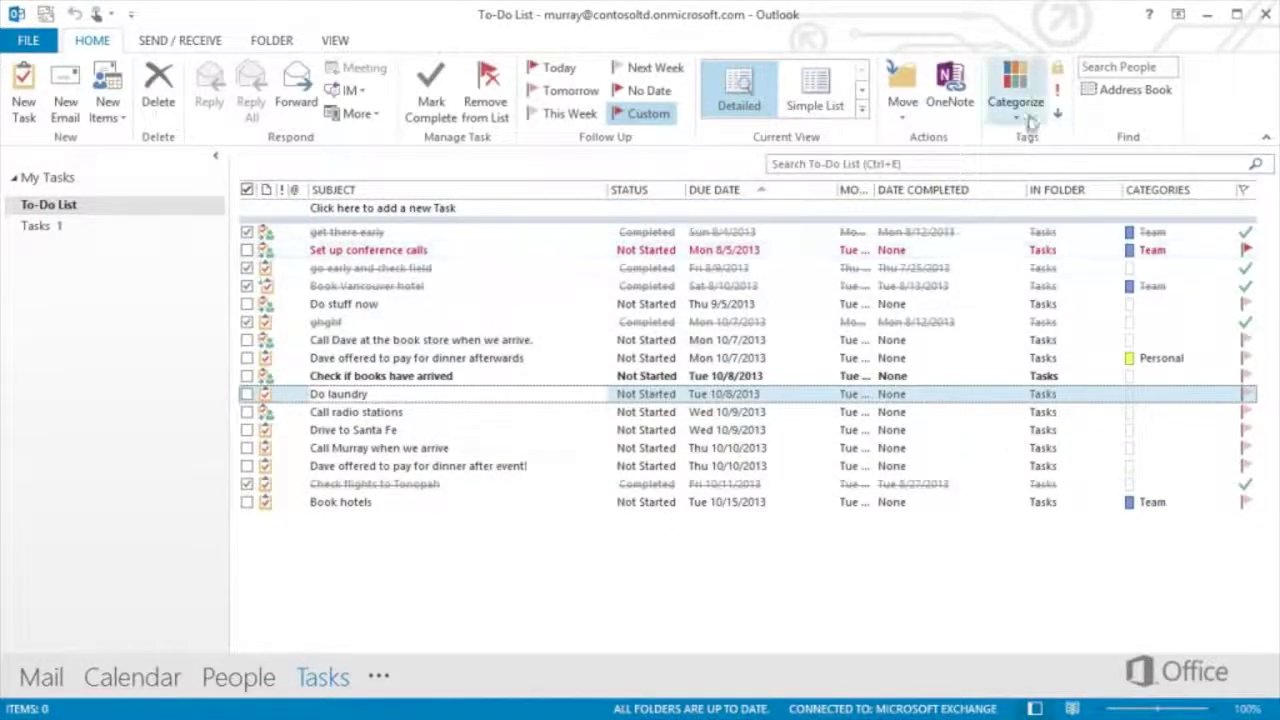
{"action": "left_click", "coordinate": [1028, 116]}
{"action": "left_click", "coordinate": [1036, 285]}
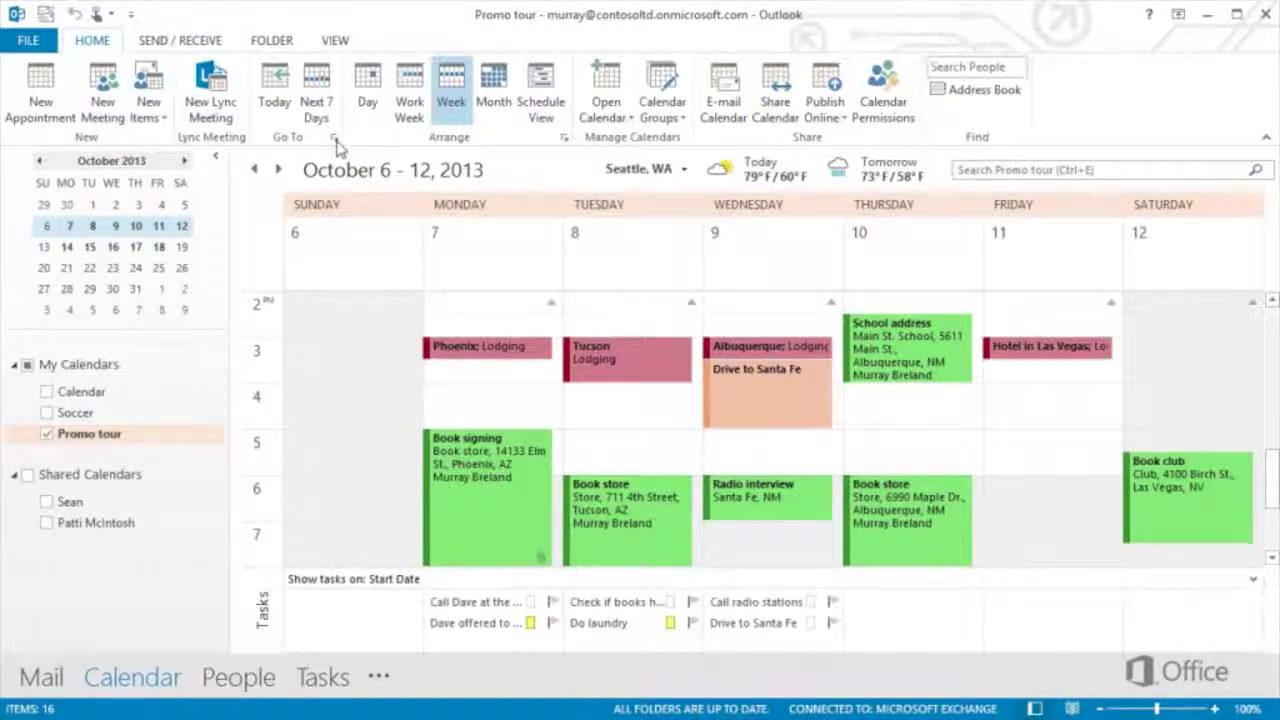
Create an e-mail containing the whole Promo tour calendar with full details, and review the listed items in the message
{"action": "left_click", "coordinate": [724, 90]}
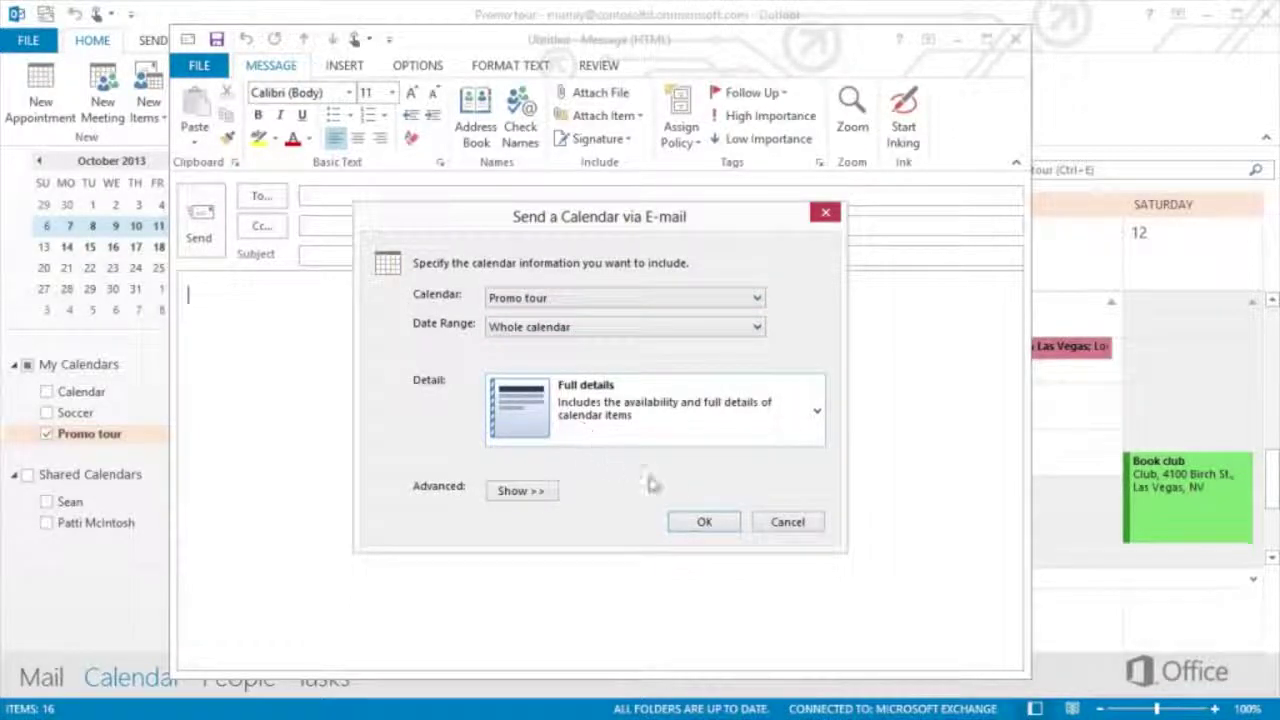
{"action": "left_click", "coordinate": [692, 522]}
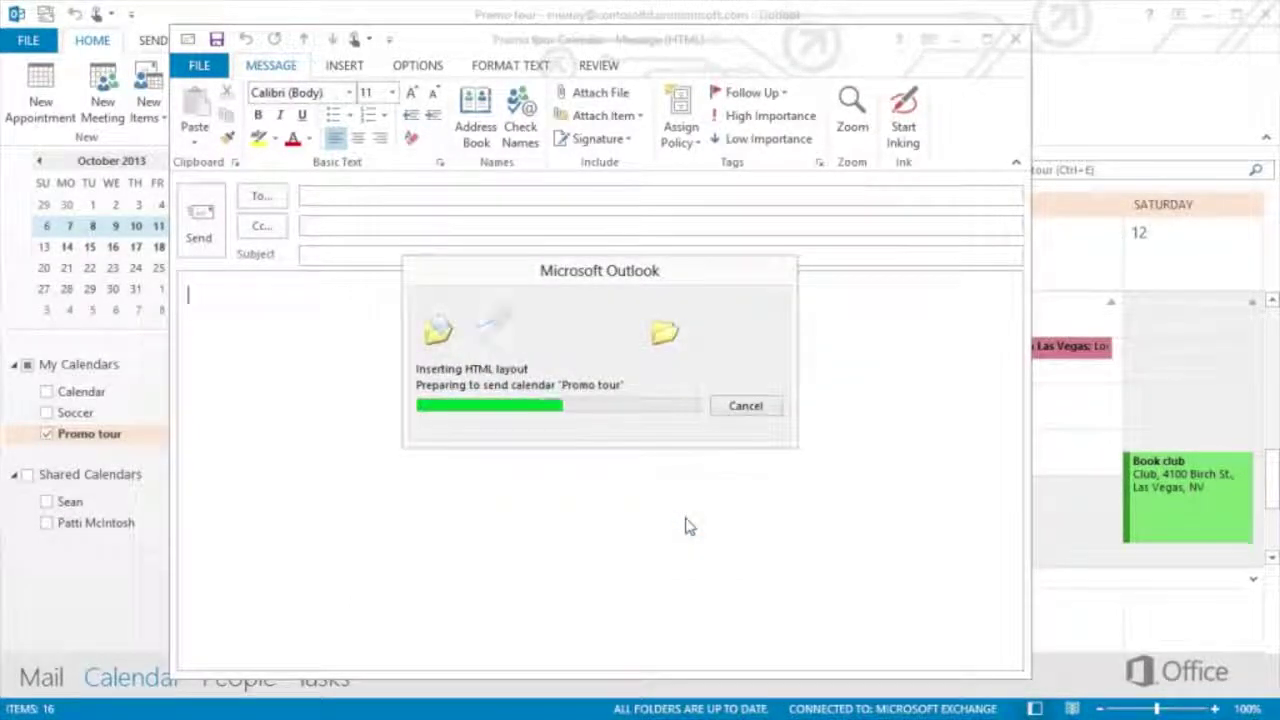
{"action": "scroll", "coordinate": [1015, 332], "scroll_direction": "down", "scroll_amount": 5}
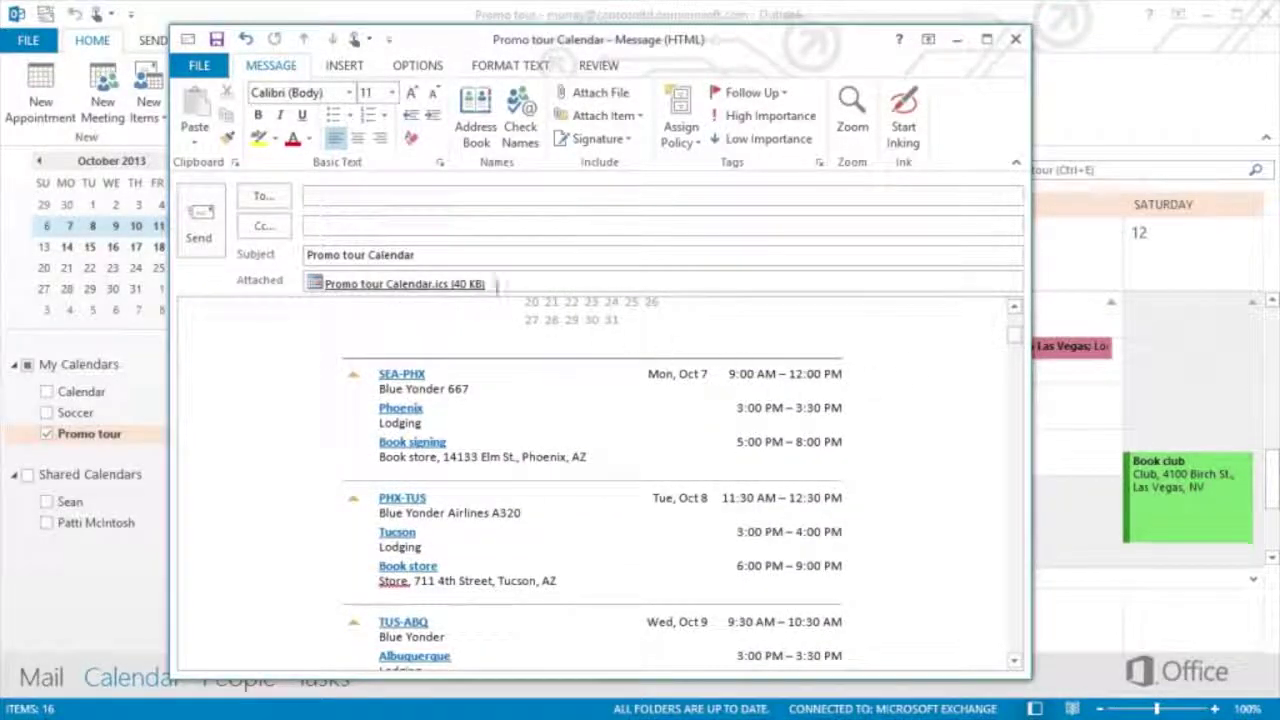
Address the Promo tour Calendar e-mail to the three team members and send it
{"action": "left_click", "coordinate": [400, 198]}
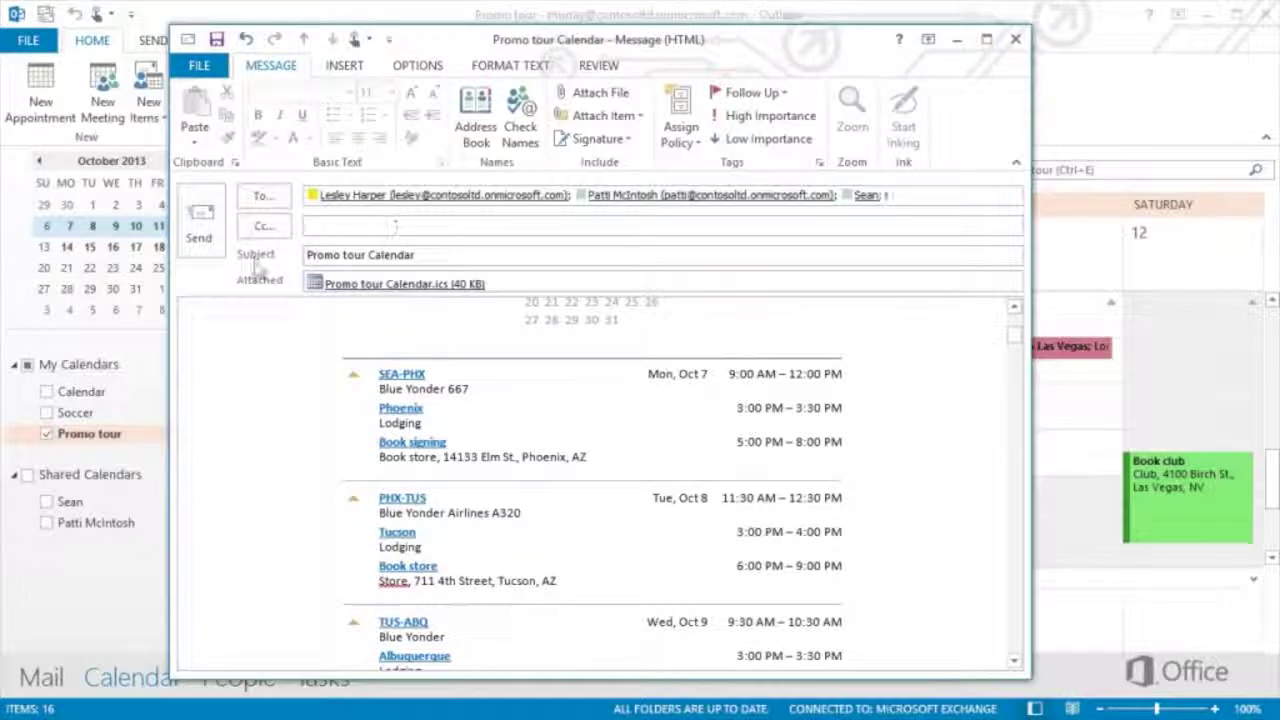
{"action": "left_click", "coordinate": [204, 222]}
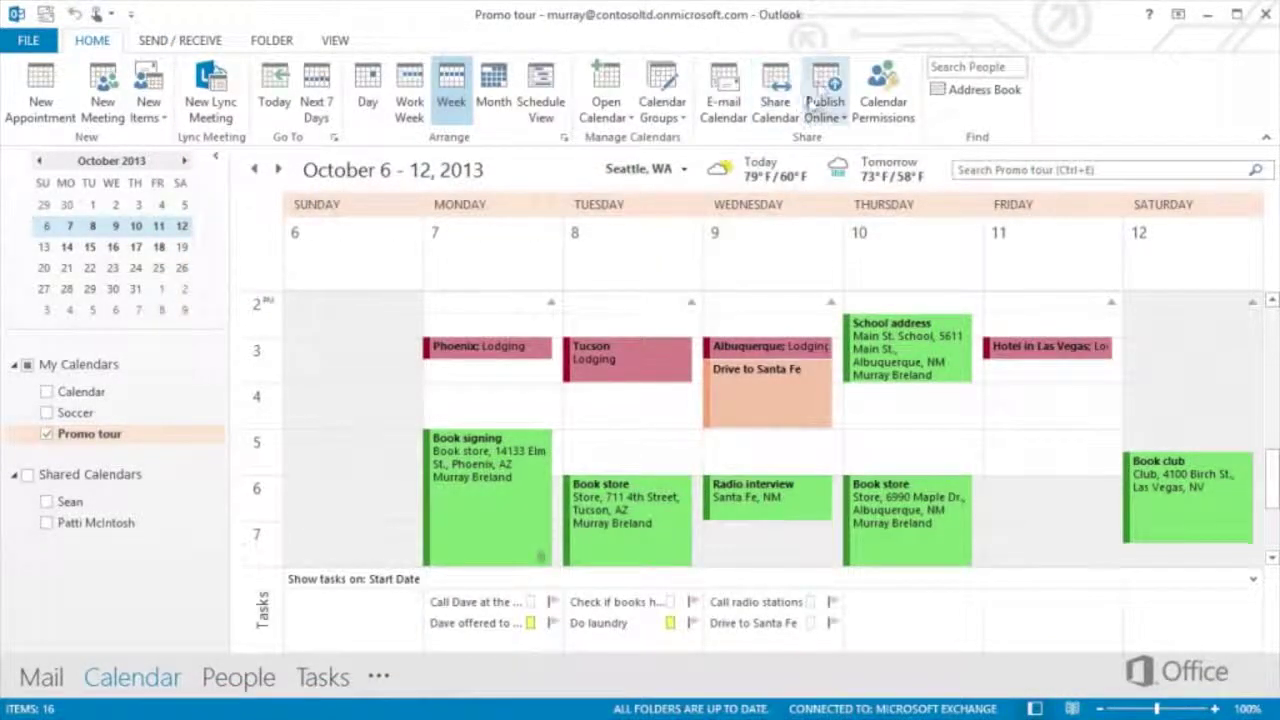
Examine the calendar's online publishing options, the folder locations available for a new blank calendar, and the configured mail accounts
{"action": "left_click", "coordinate": [822, 88]}
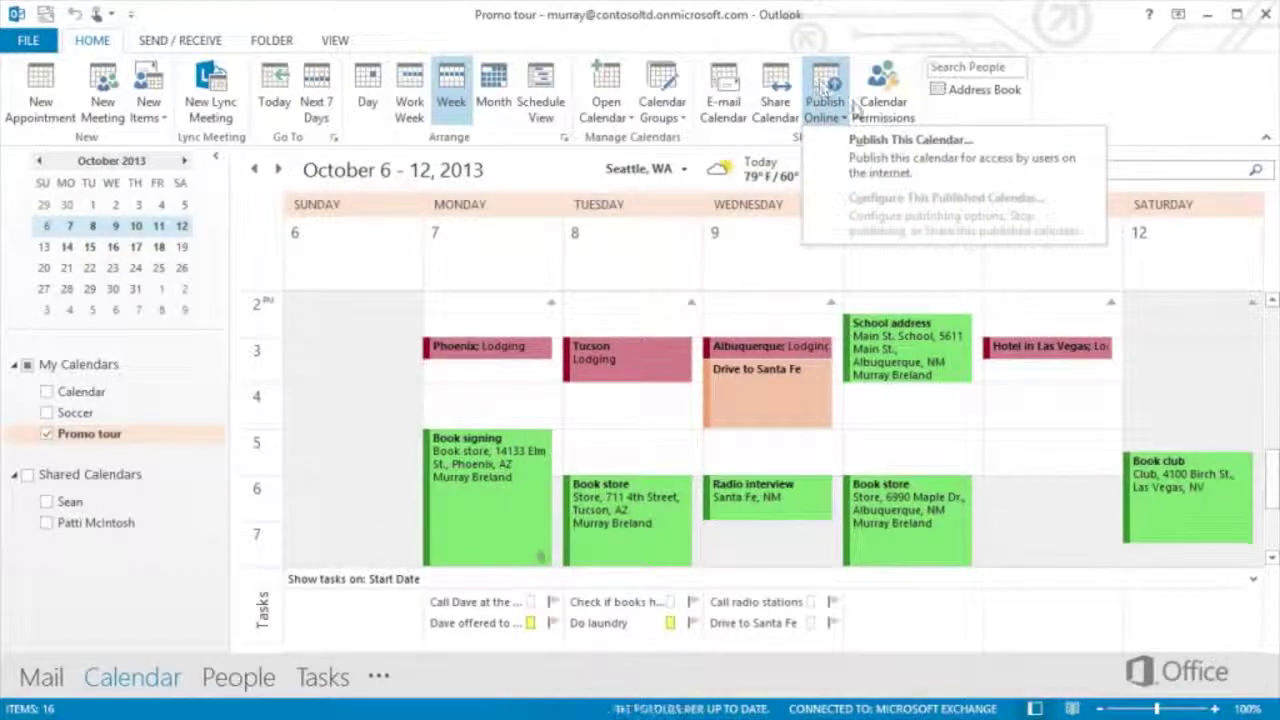
{"action": "left_click", "coordinate": [860, 154]}
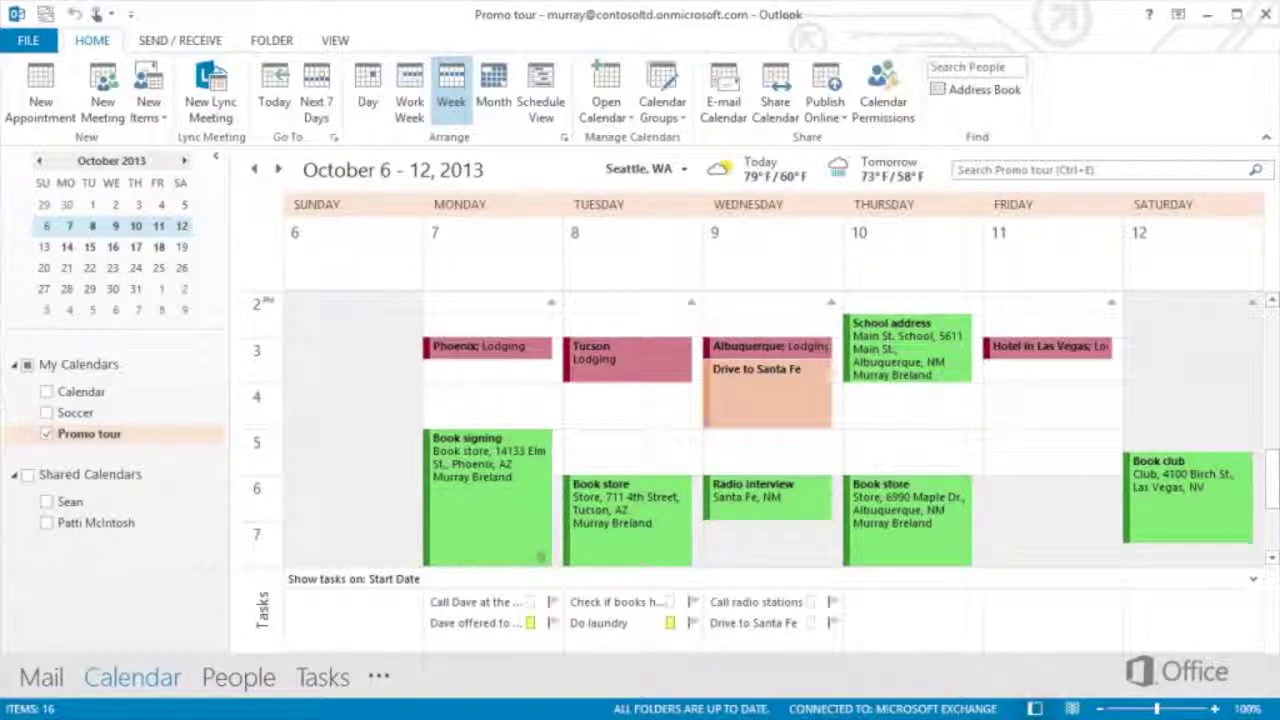
{"action": "left_click", "coordinate": [629, 82]}
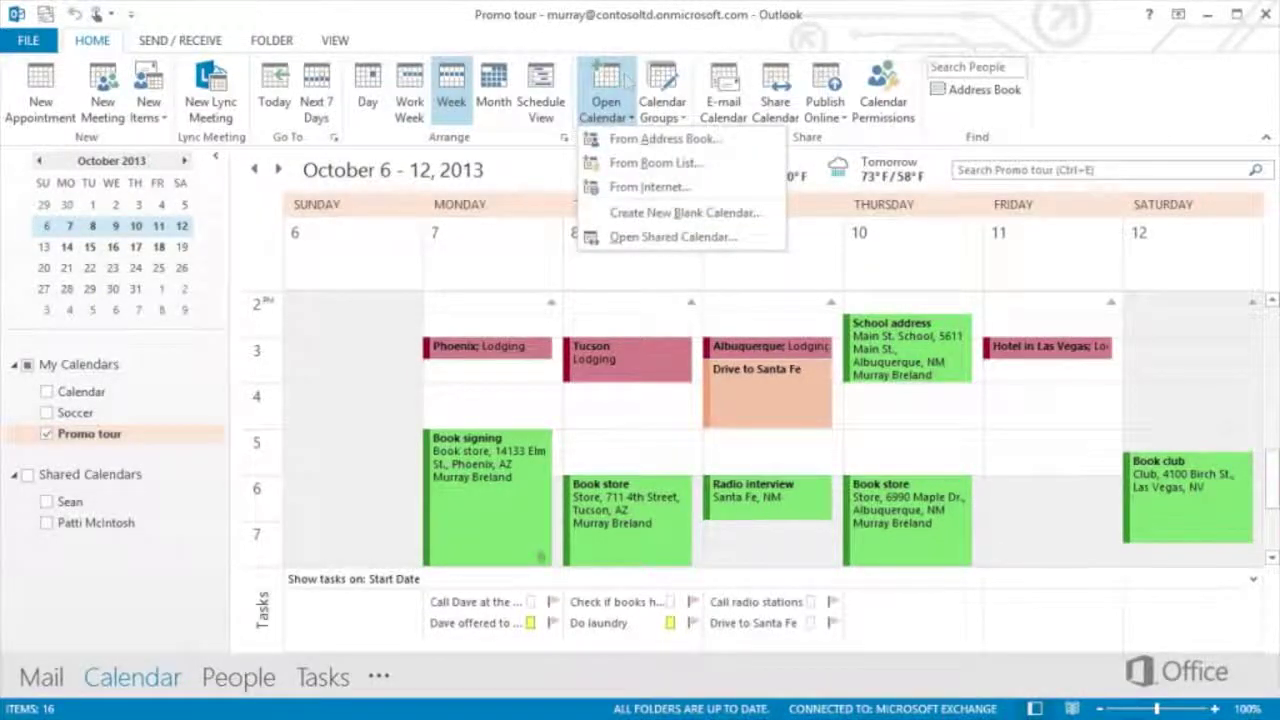
{"action": "left_click", "coordinate": [652, 212]}
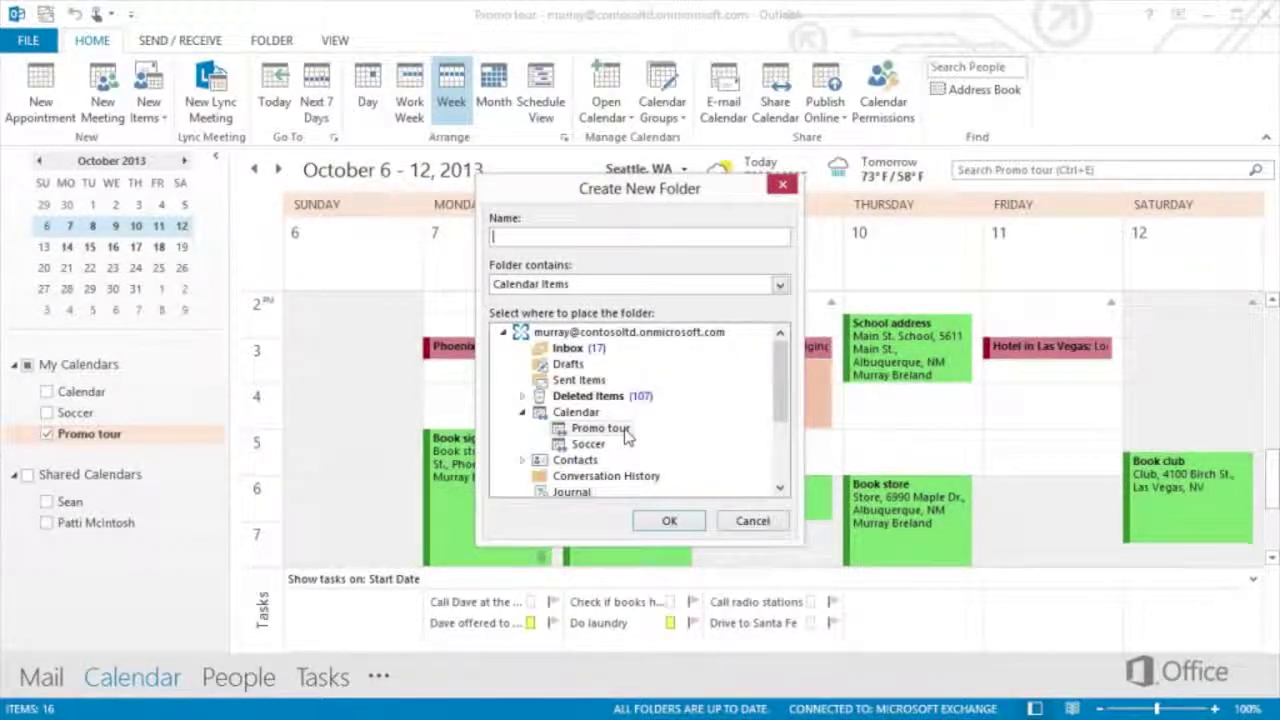
{"action": "left_click_drag", "start_coordinate": [785, 395], "coordinate": [787, 452]}
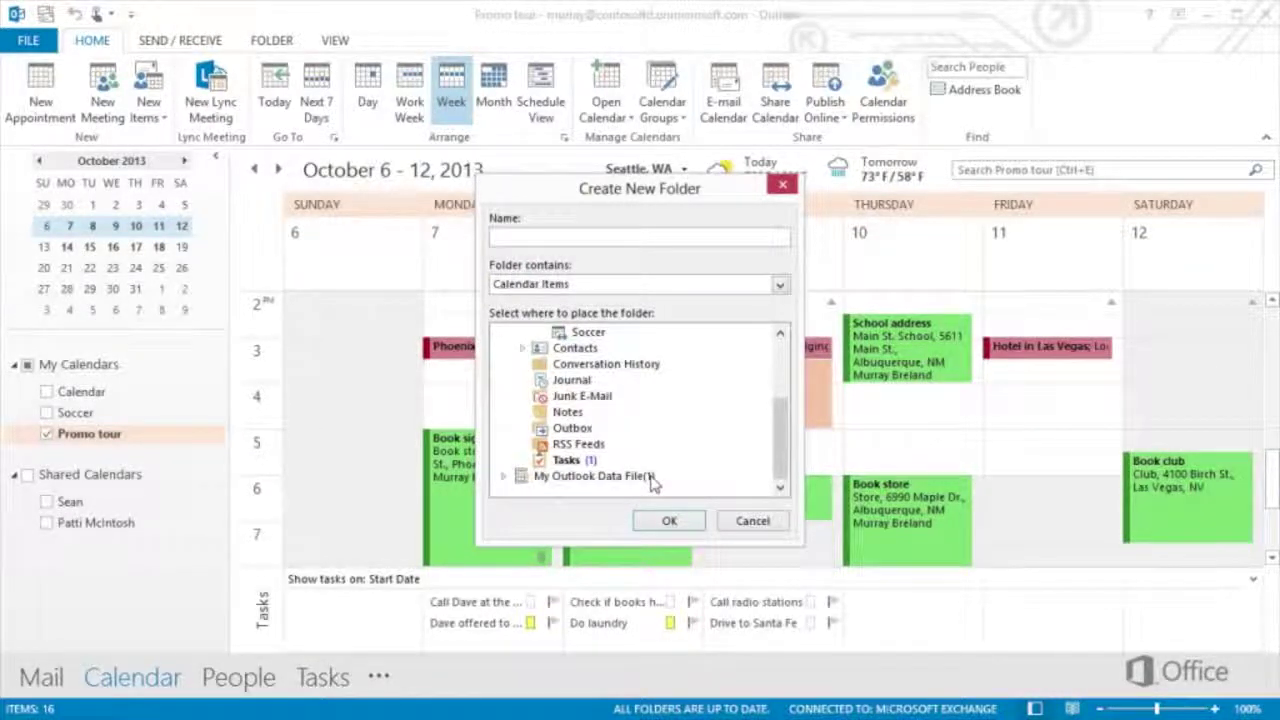
{"action": "left_click", "coordinate": [745, 521]}
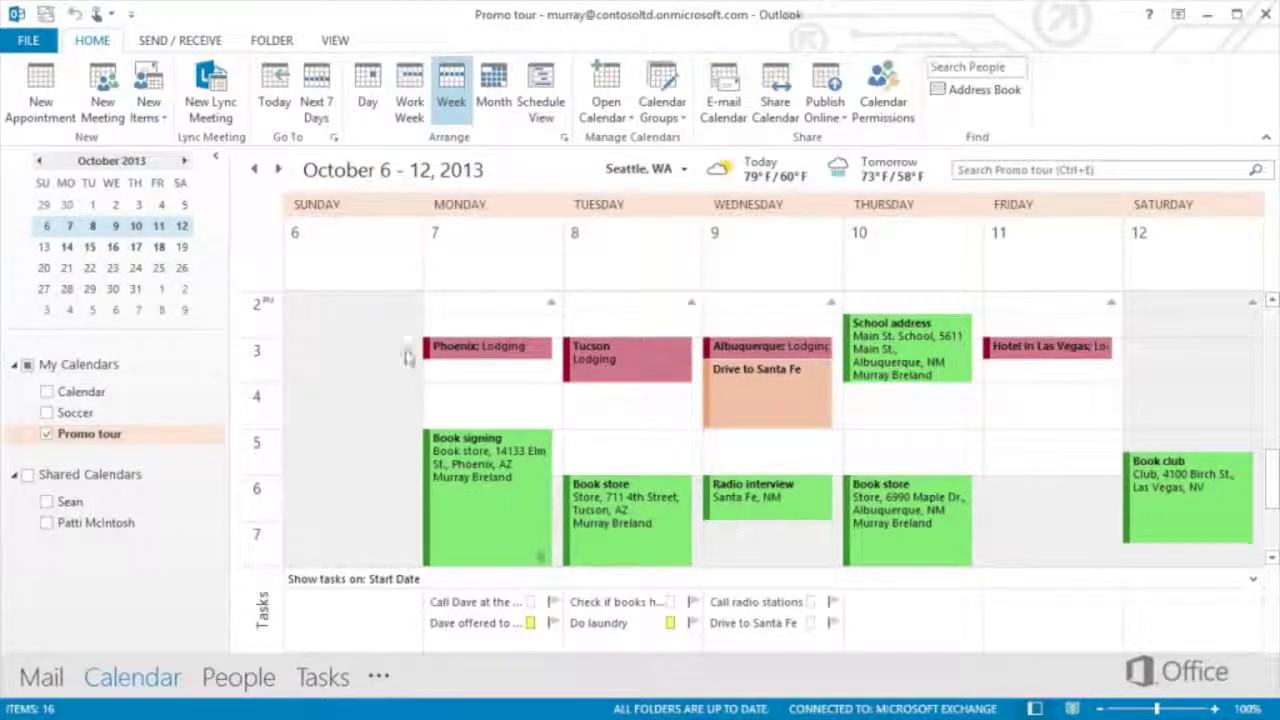
{"action": "left_click", "coordinate": [45, 42]}
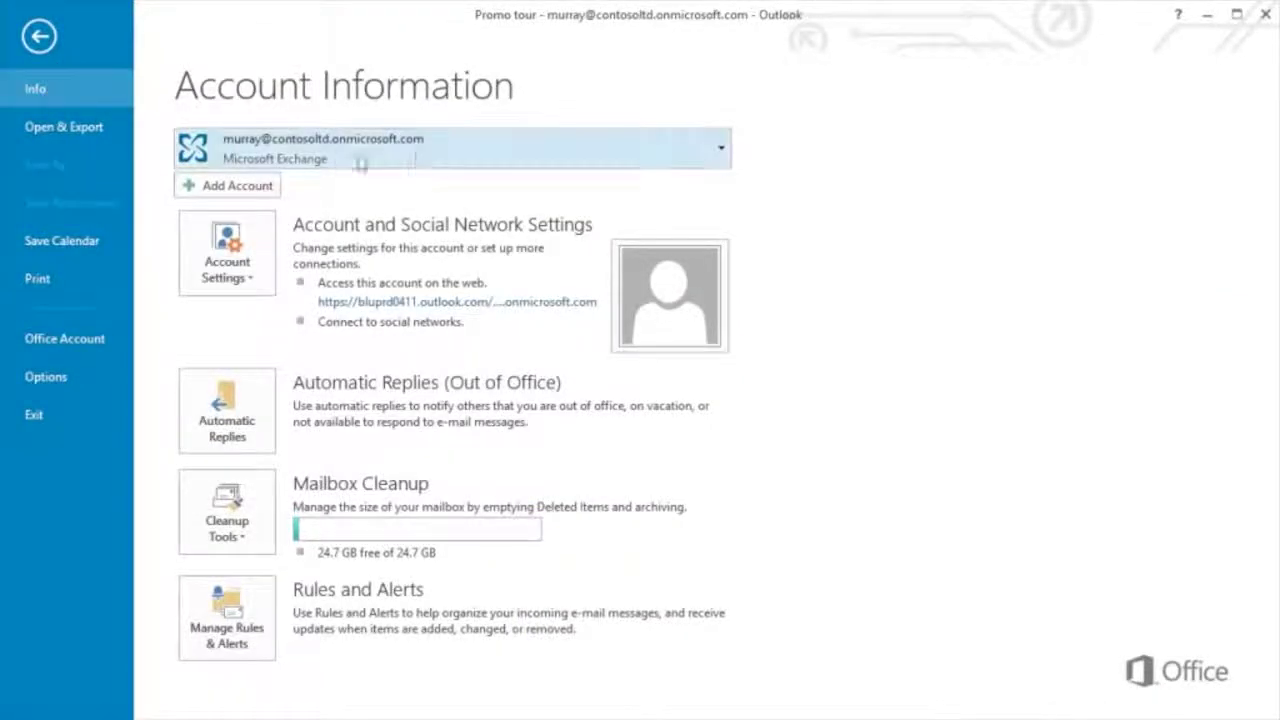
{"action": "left_click", "coordinate": [450, 152]}
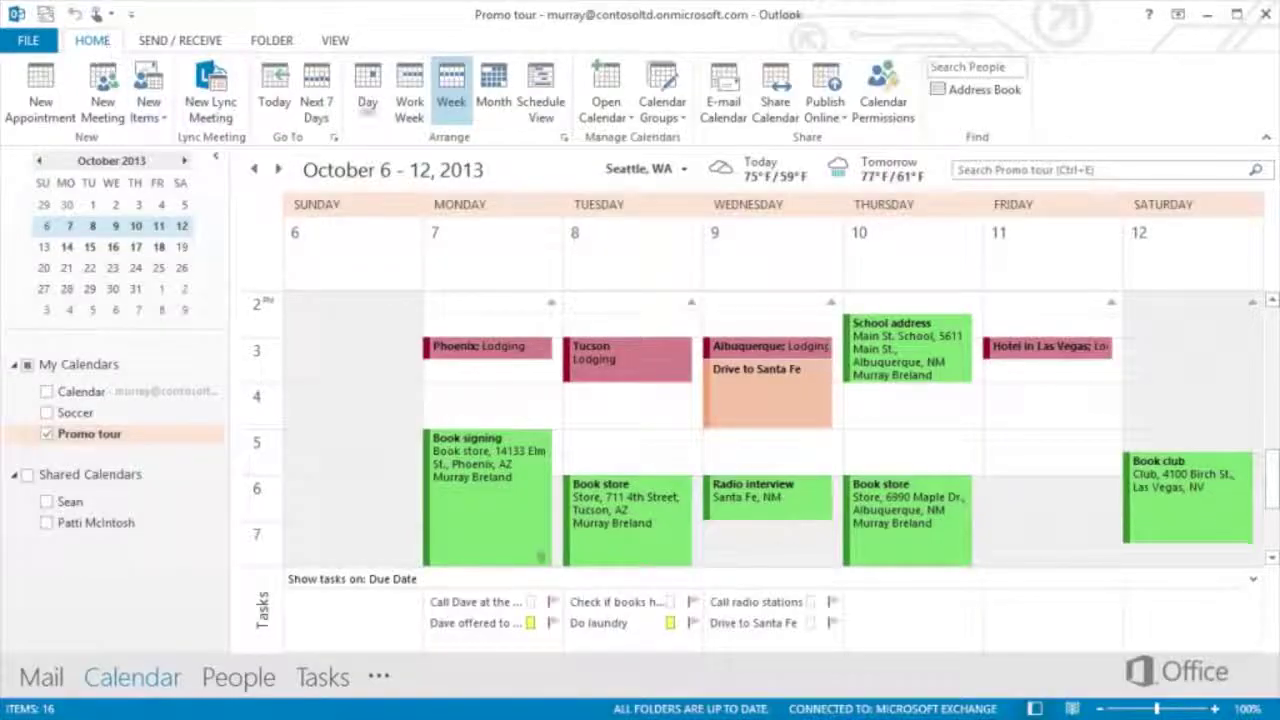
Send the three team members a Promo tour sharing invitation that lets recipients add, edit and delete items, and confirm the sharing
{"action": "left_click", "coordinate": [778, 90]}
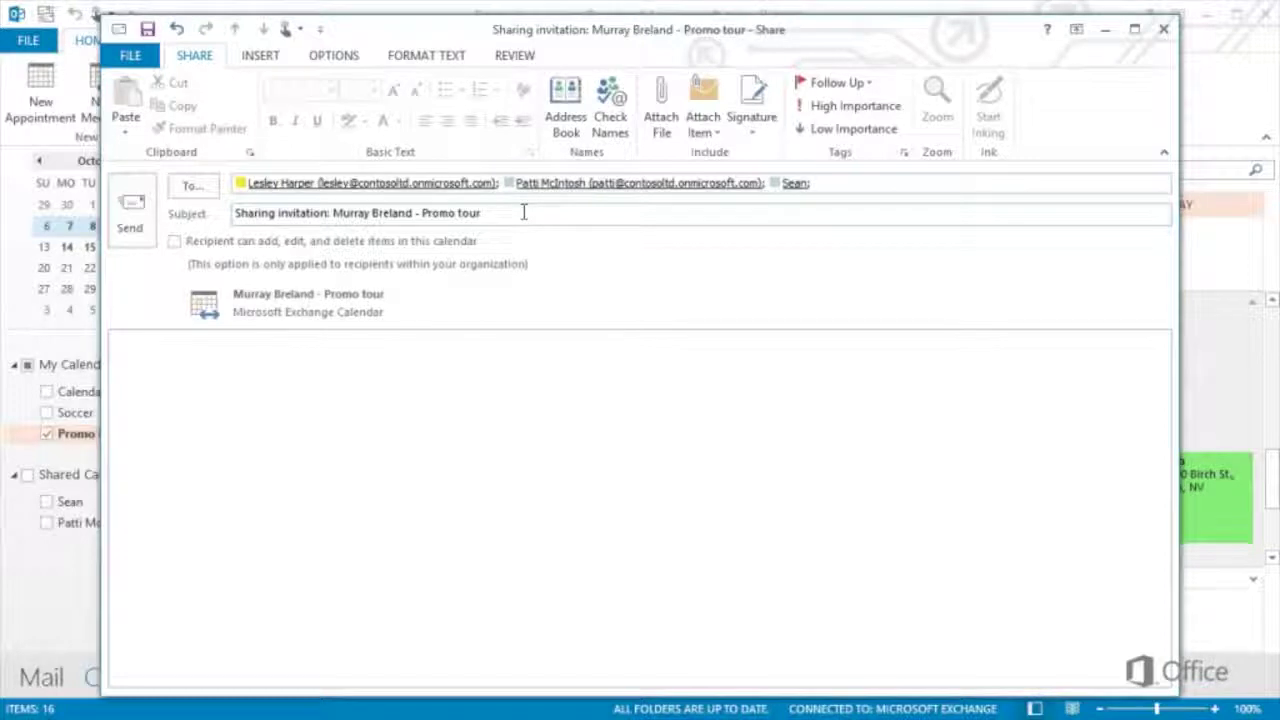
{"action": "left_click", "coordinate": [175, 242]}
{"action": "left_click", "coordinate": [130, 208]}
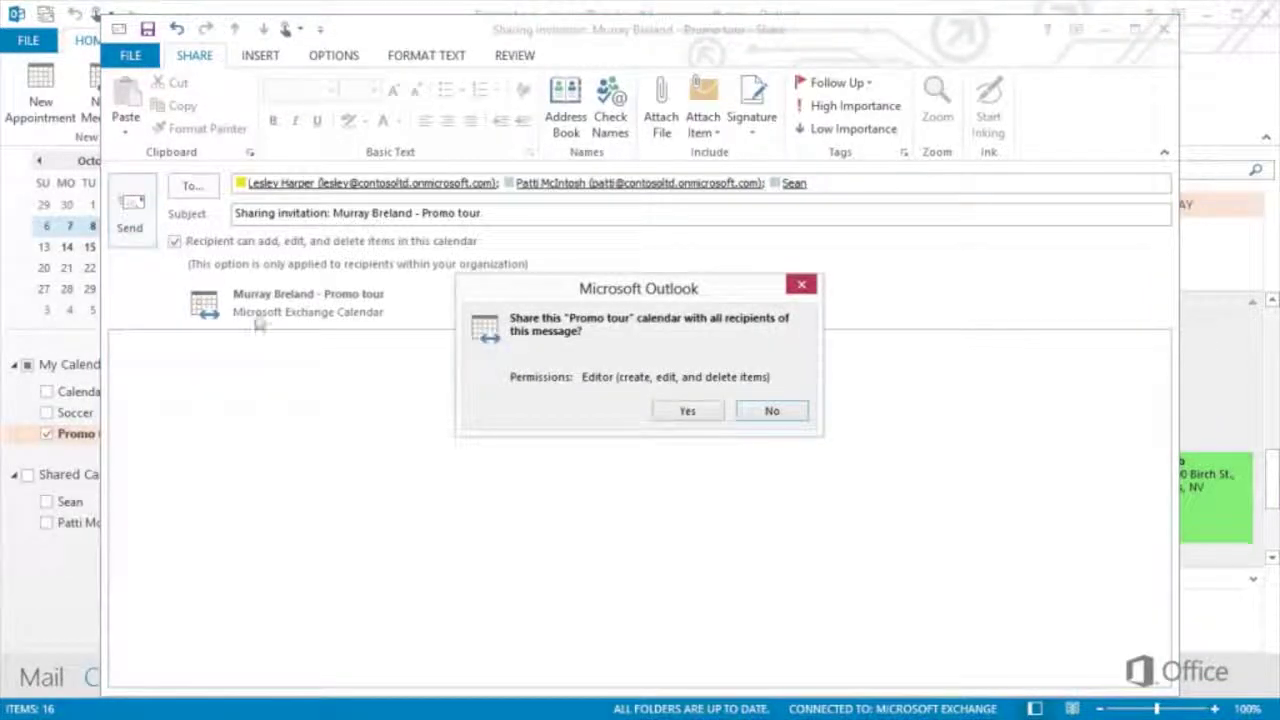
{"action": "left_click", "coordinate": [682, 416]}
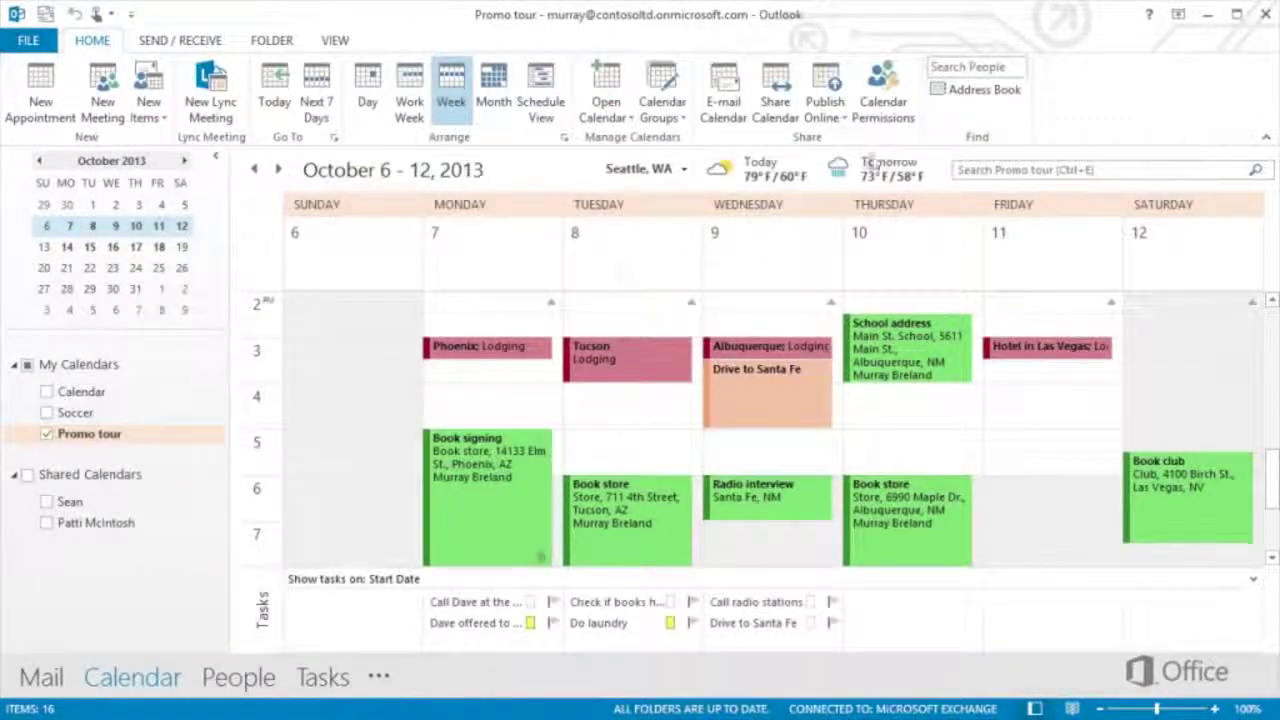
Raise the Promo tour permission level of the person with Editor access to Owner and save the calendar permissions
{"action": "left_click", "coordinate": [904, 86]}
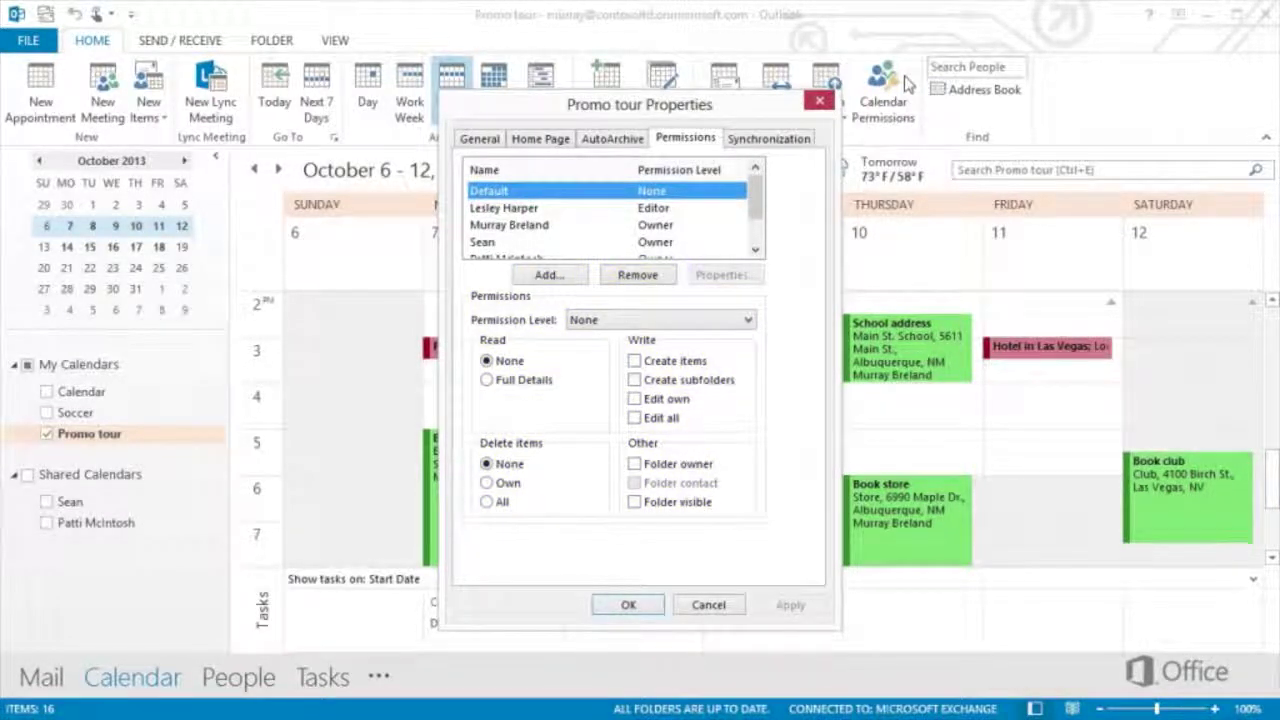
{"action": "left_click", "coordinate": [531, 212]}
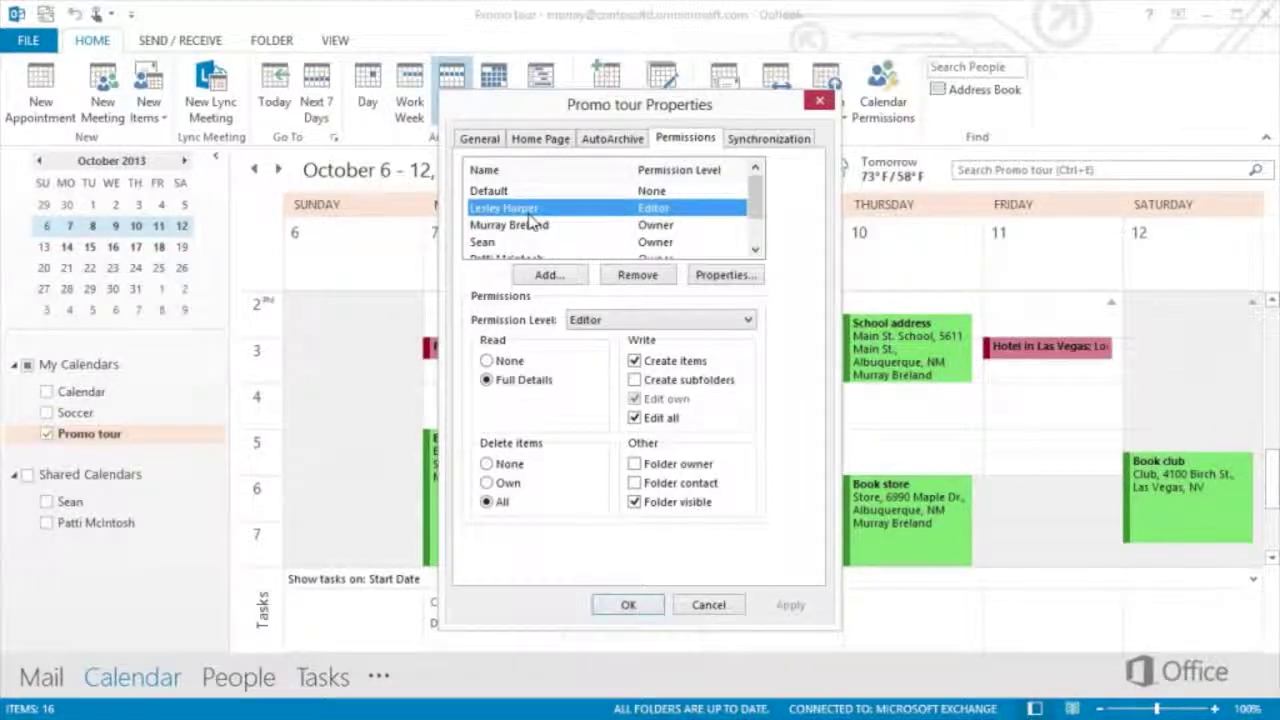
{"action": "left_click", "coordinate": [594, 322]}
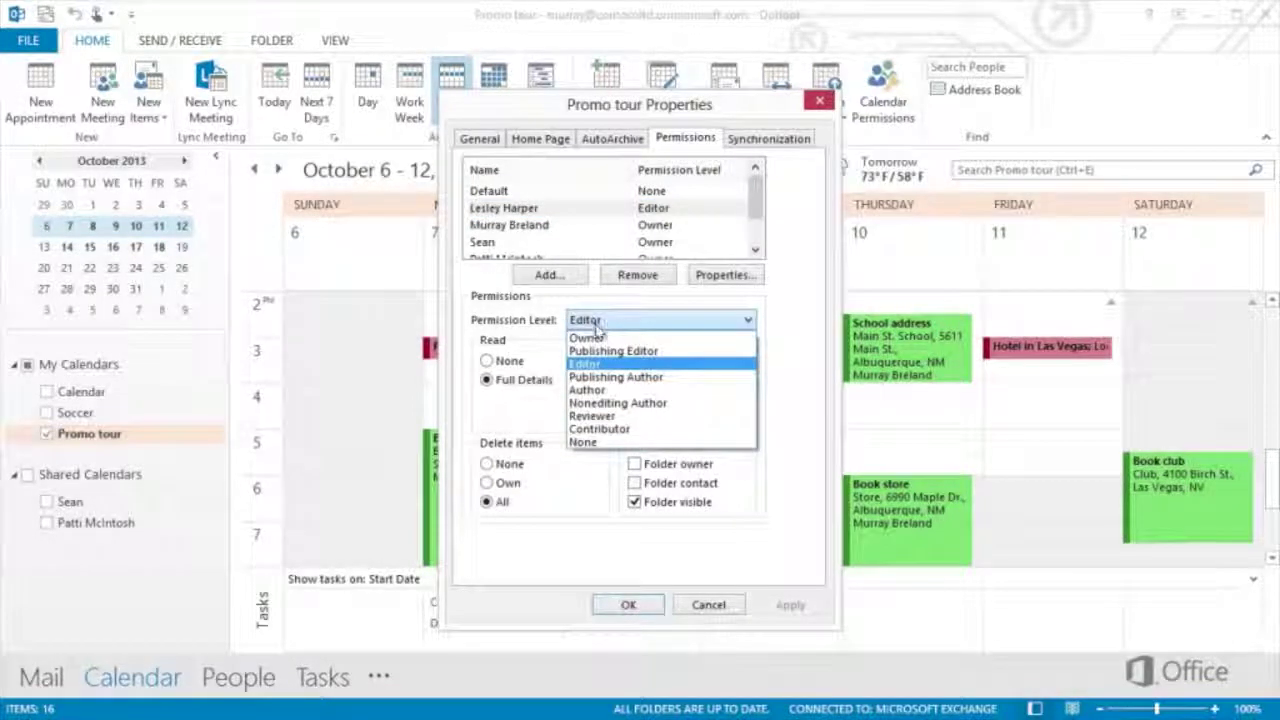
{"action": "left_click", "coordinate": [602, 338]}
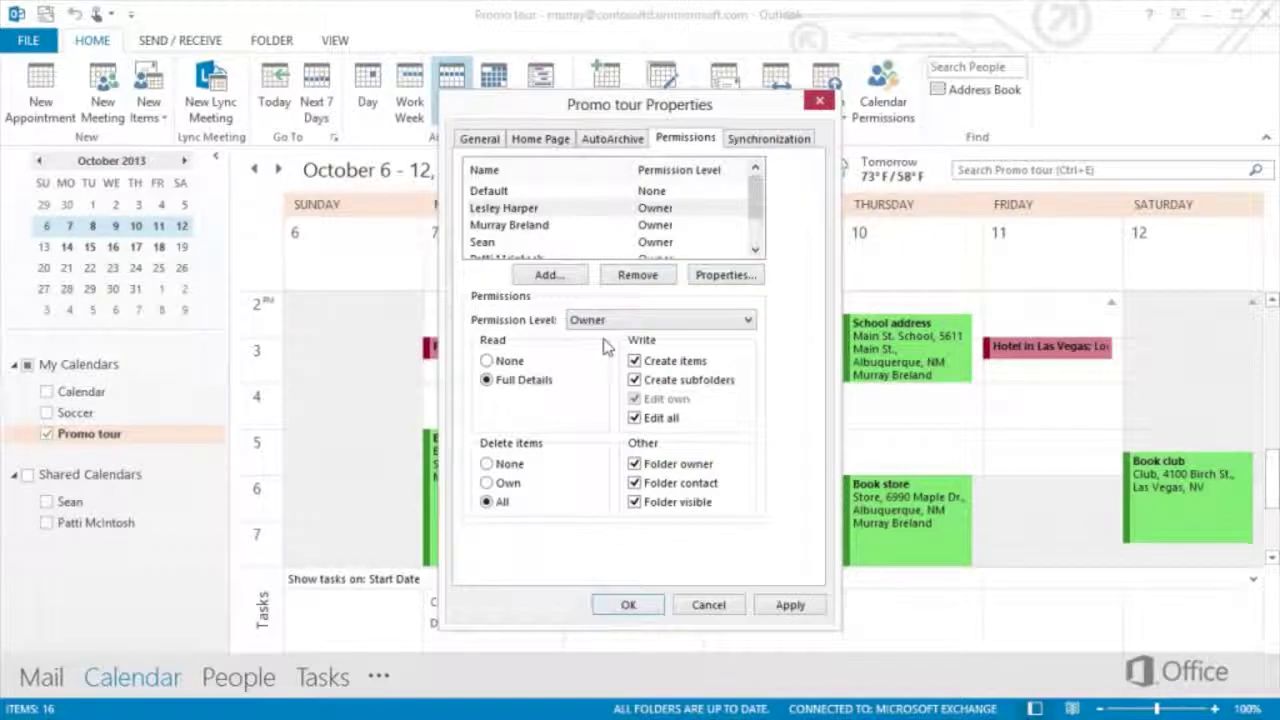
{"action": "left_click", "coordinate": [627, 606]}
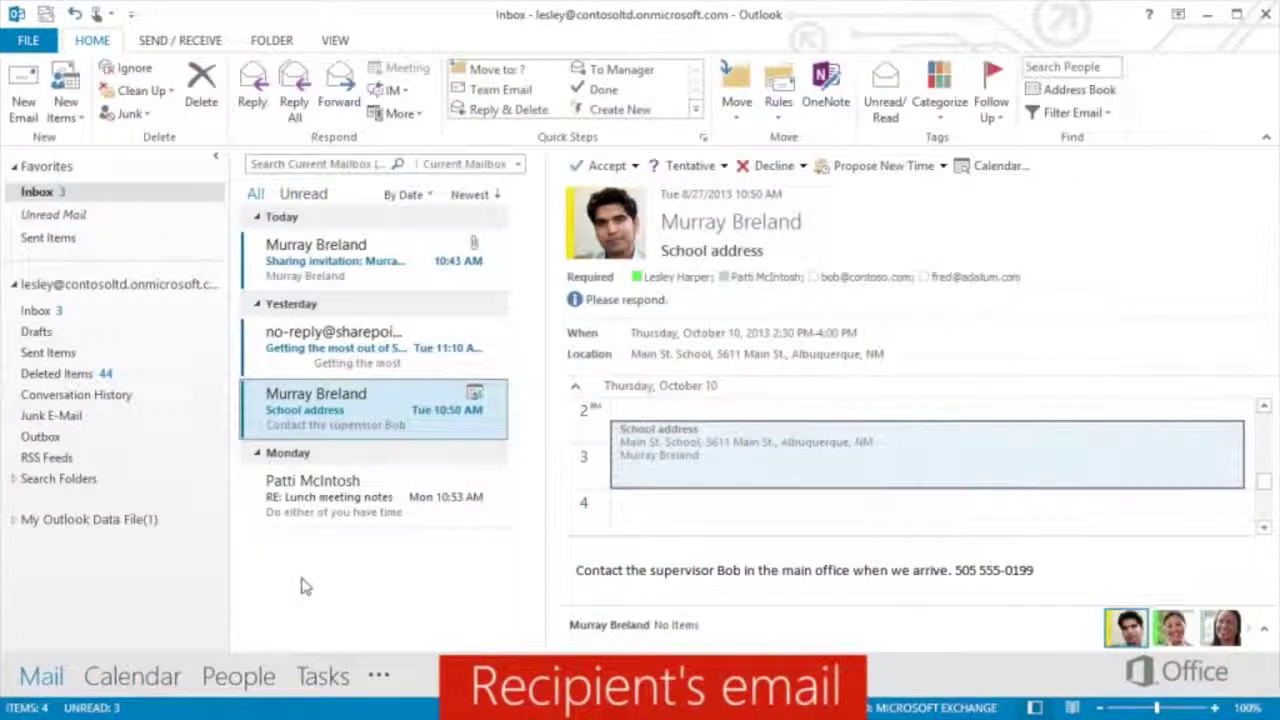
In the recipient's mailbox, open the shared Promo tour calendar from the invitation and add a contact name to the Book signing meeting's notes
{"action": "left_click", "coordinate": [386, 282]}
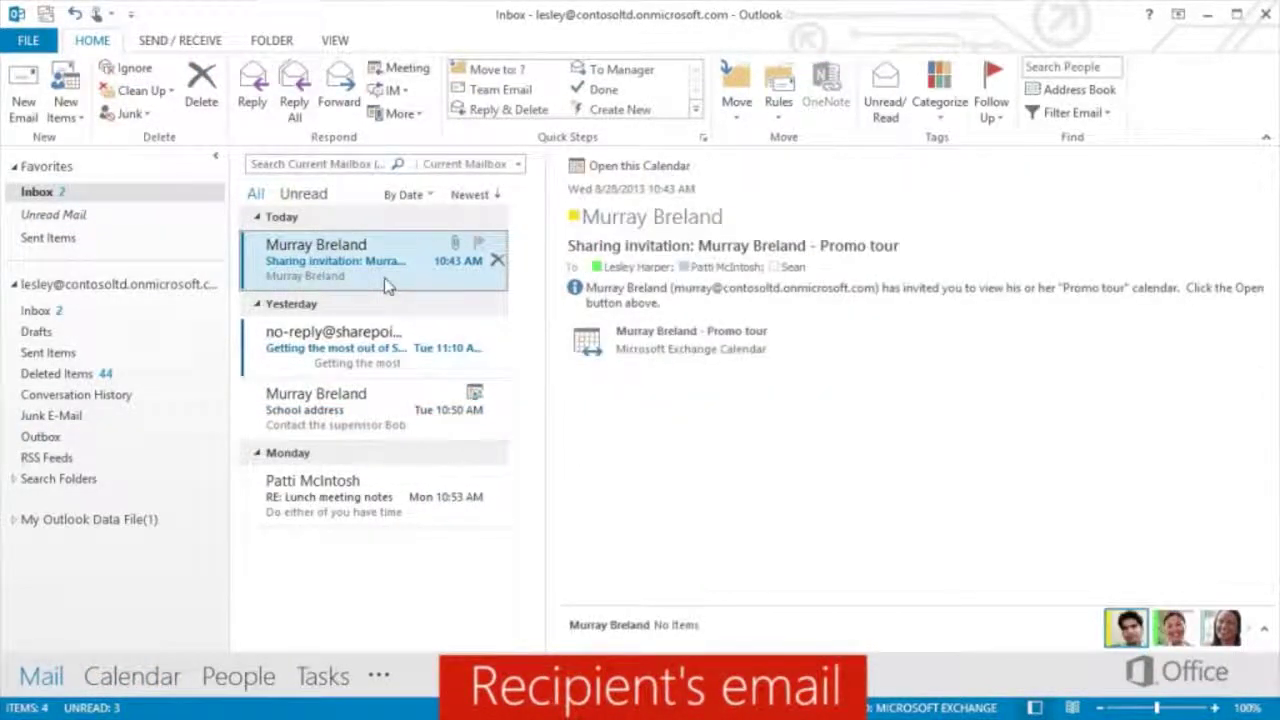
{"action": "left_click", "coordinate": [603, 170]}
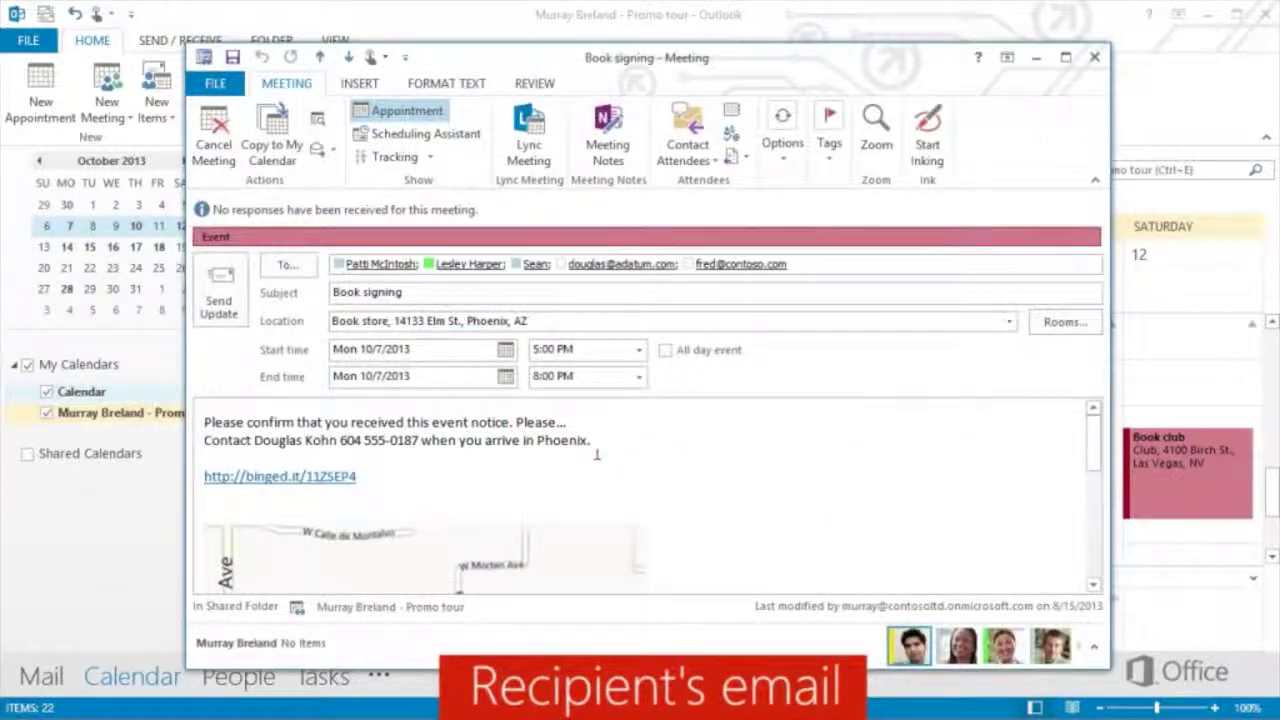
{"action": "key", "text": "Return"}
{"action": "type", "text": "And Sharri"}
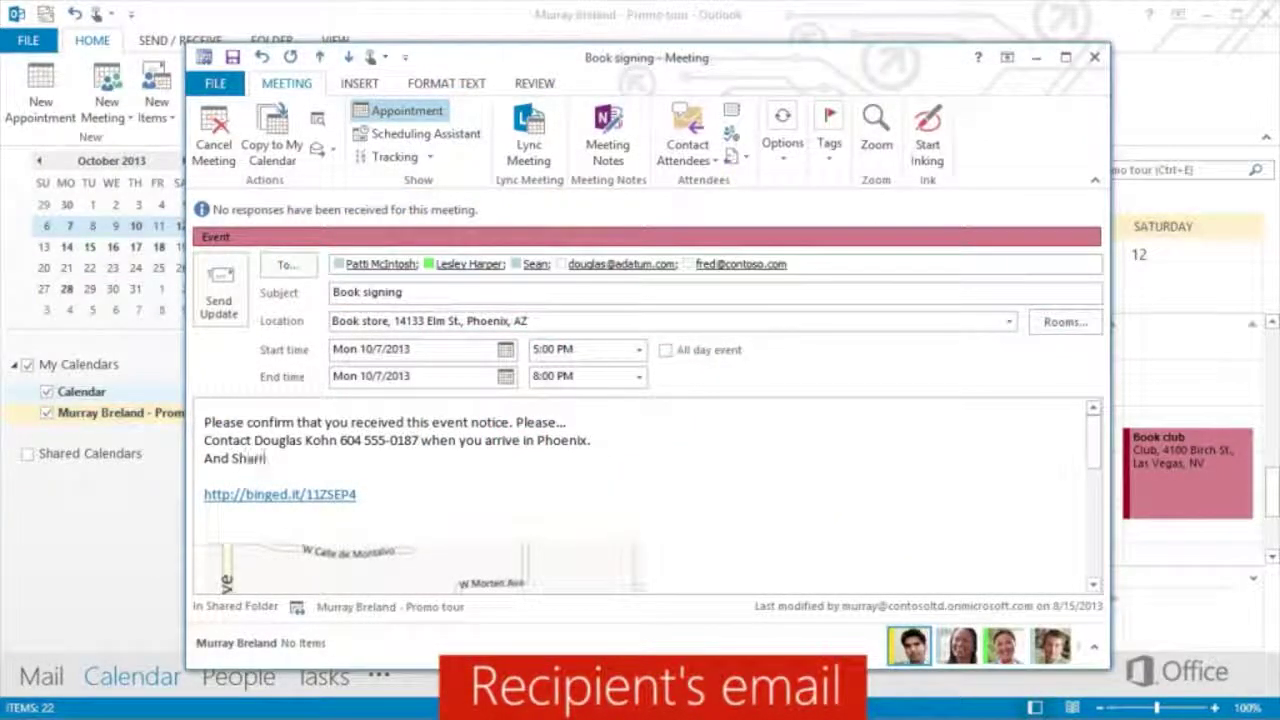
{"action": "type", "text": "!"}
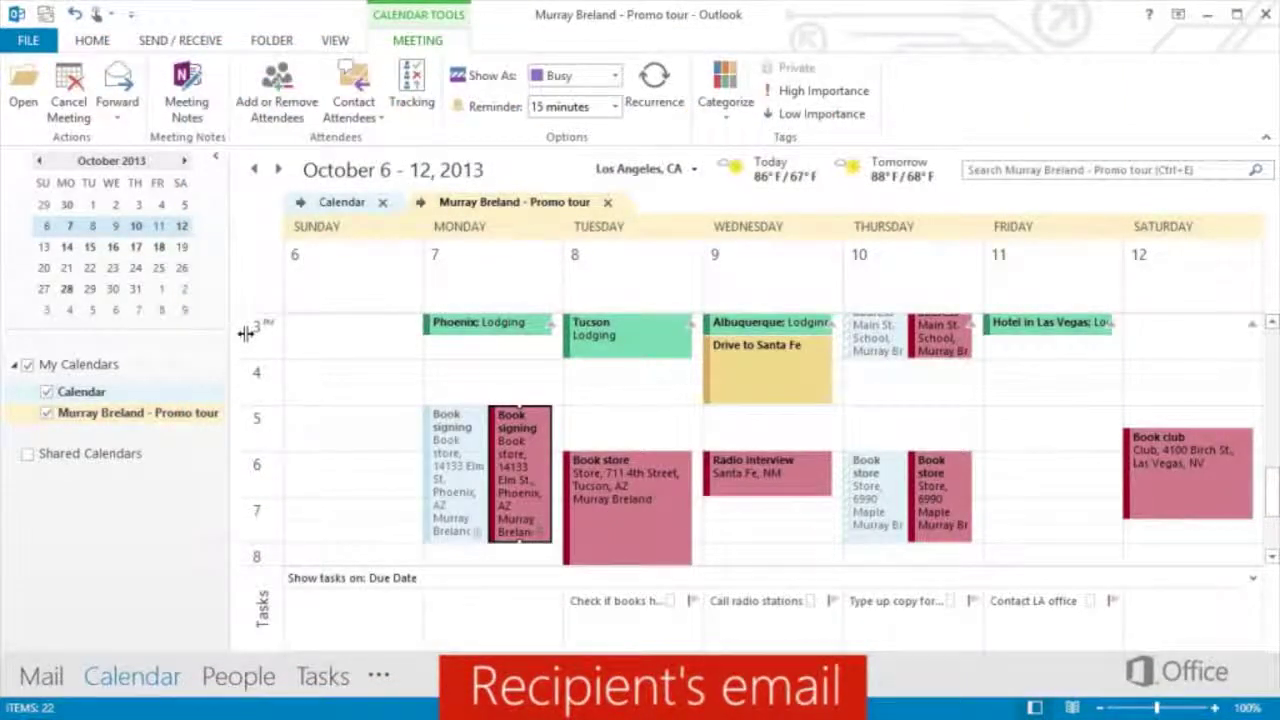
Delete Monday's Book signing meeting from the recipient's own calendar and respond to the meeting organizer
{"action": "left_click", "coordinate": [452, 455]}
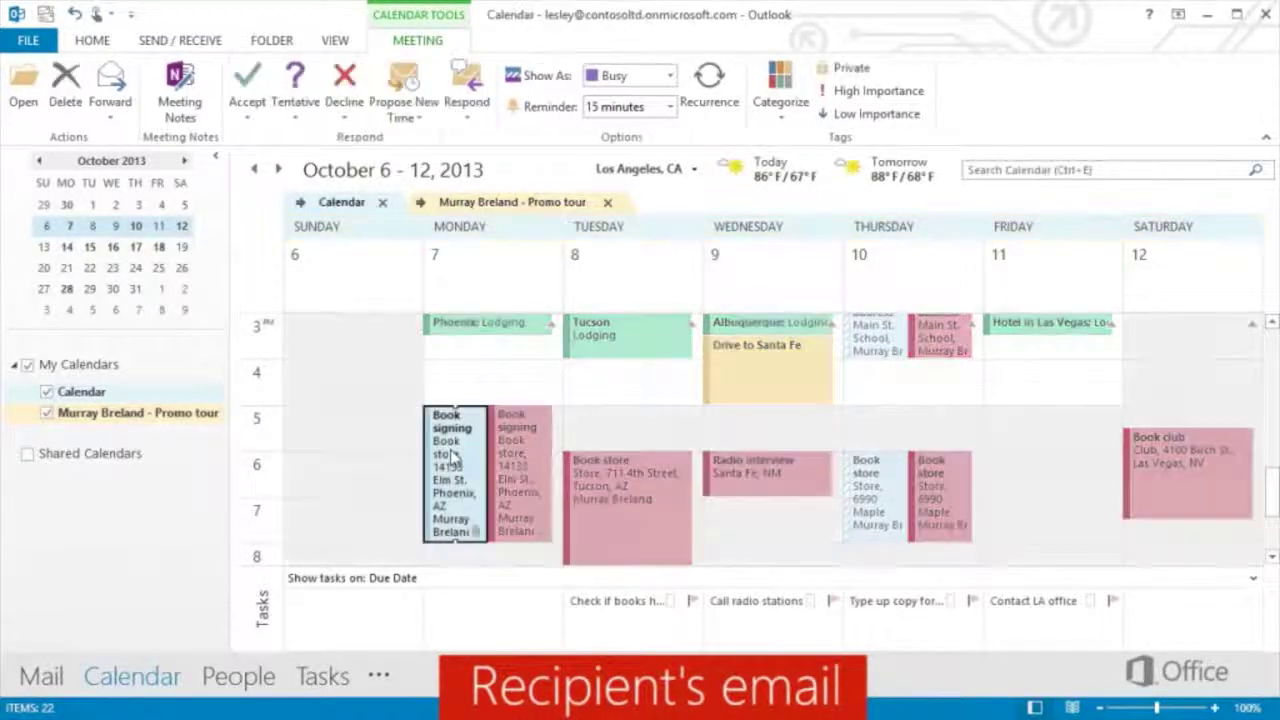
{"action": "key", "text": "Delete"}
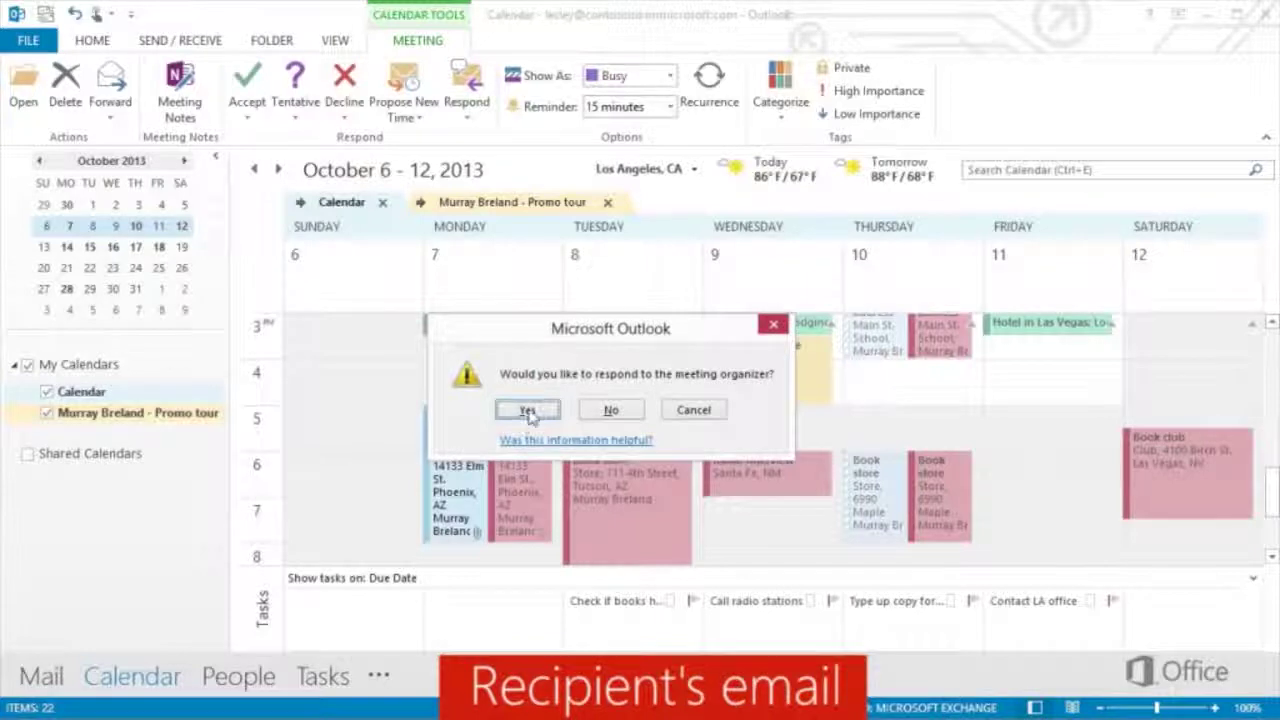
{"action": "left_click", "coordinate": [531, 413]}
{"action": "left_click", "coordinate": [590, 408]}
{"action": "left_click", "coordinate": [594, 434]}
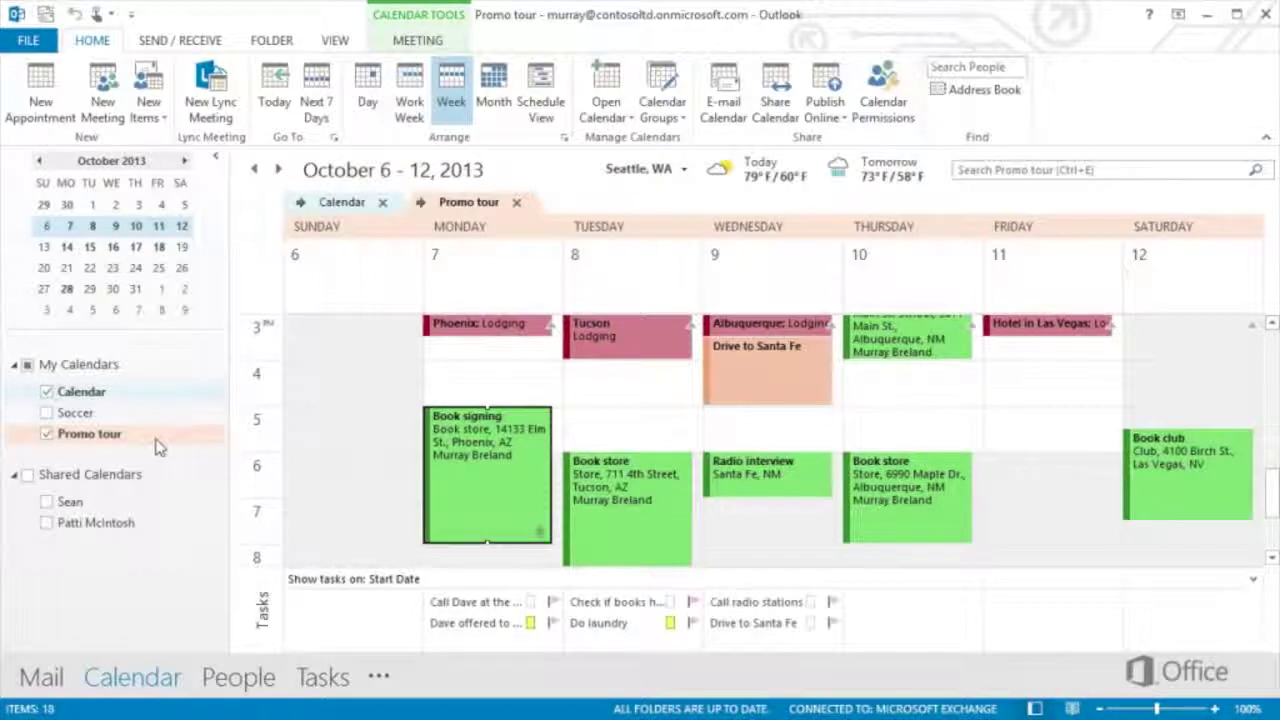
In the organizer's calendar, save the displayed Calendar and Promo tour calendars as a new calendar group named Tour
{"action": "left_click", "coordinate": [652, 83]}
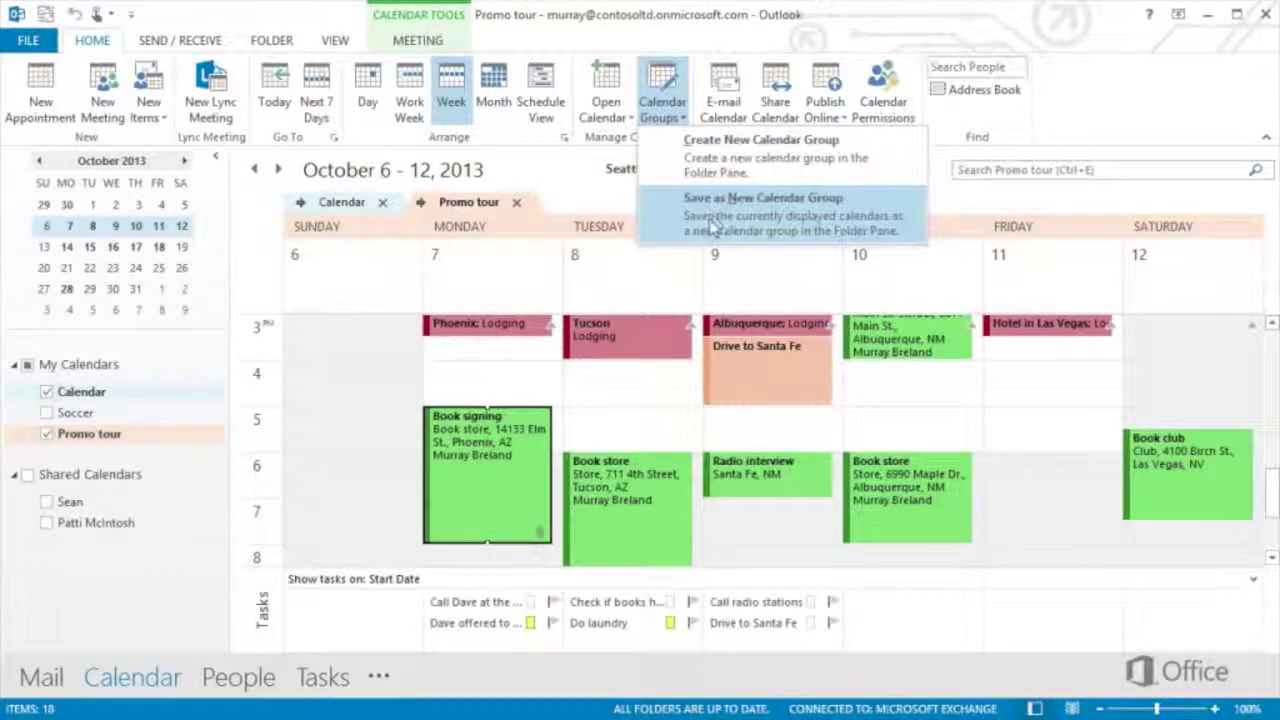
{"action": "left_click", "coordinate": [709, 219]}
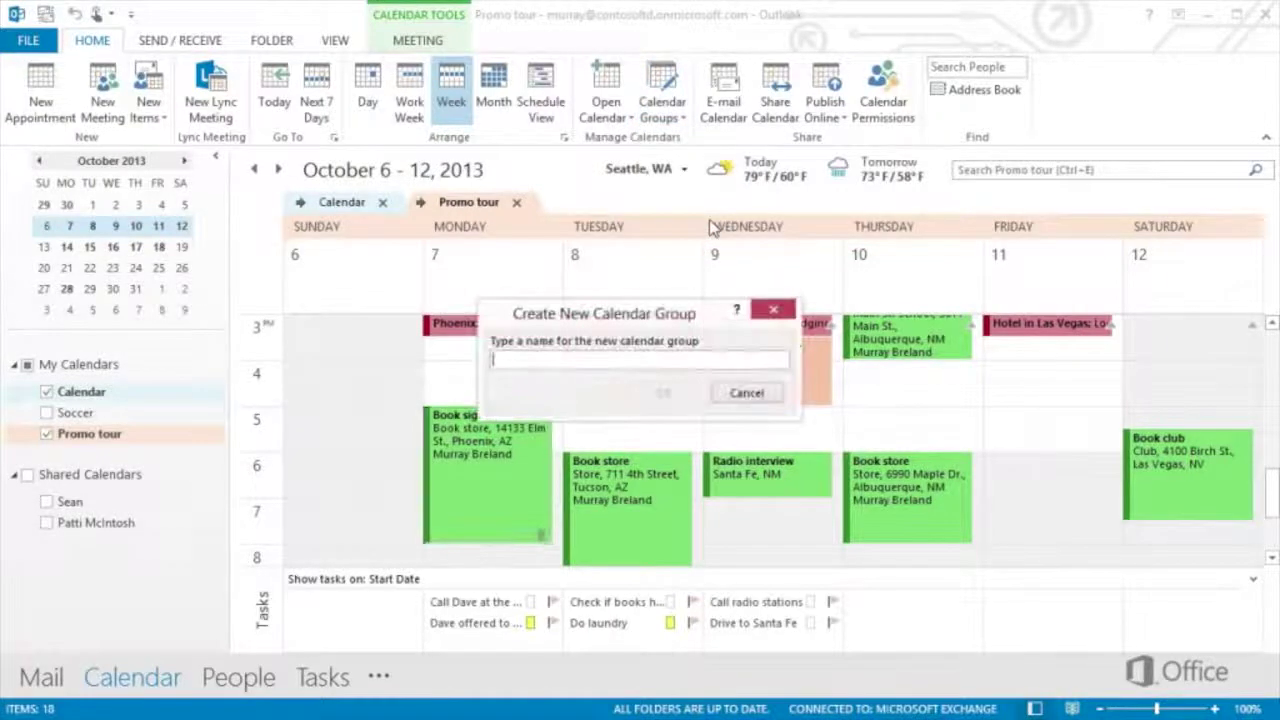
{"action": "type", "text": "Tour"}
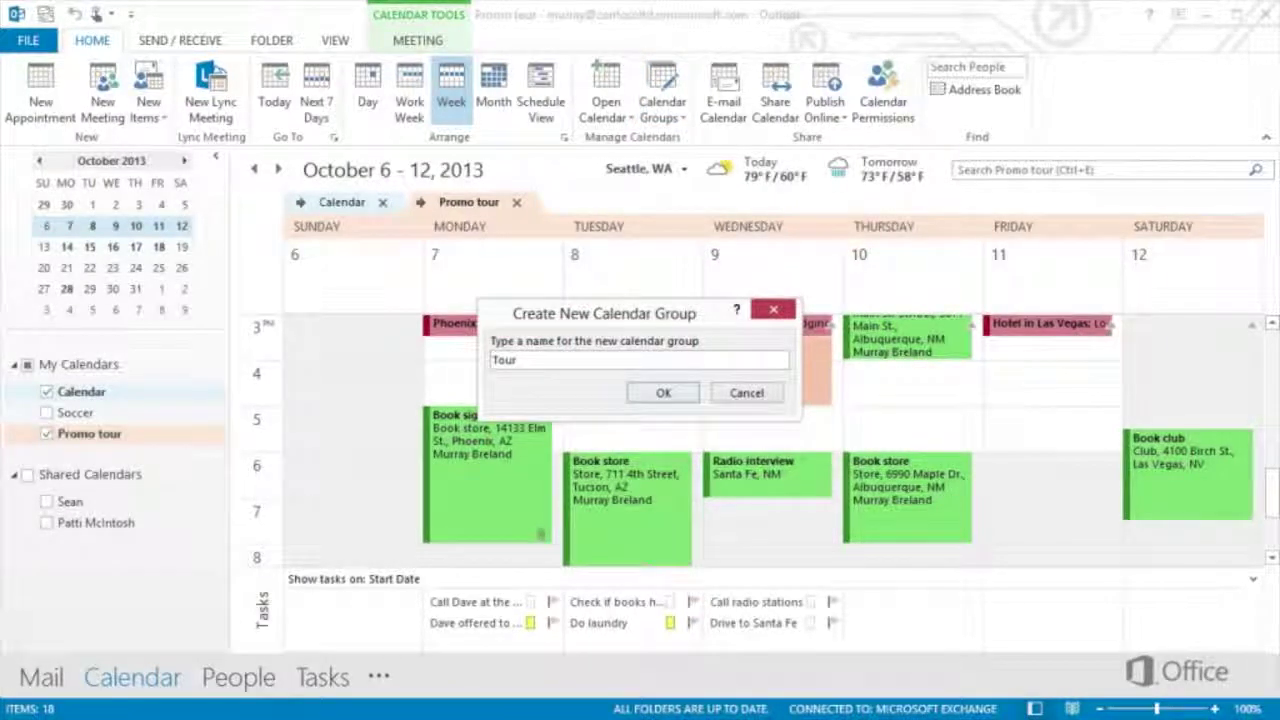
{"action": "left_click", "coordinate": [660, 392]}
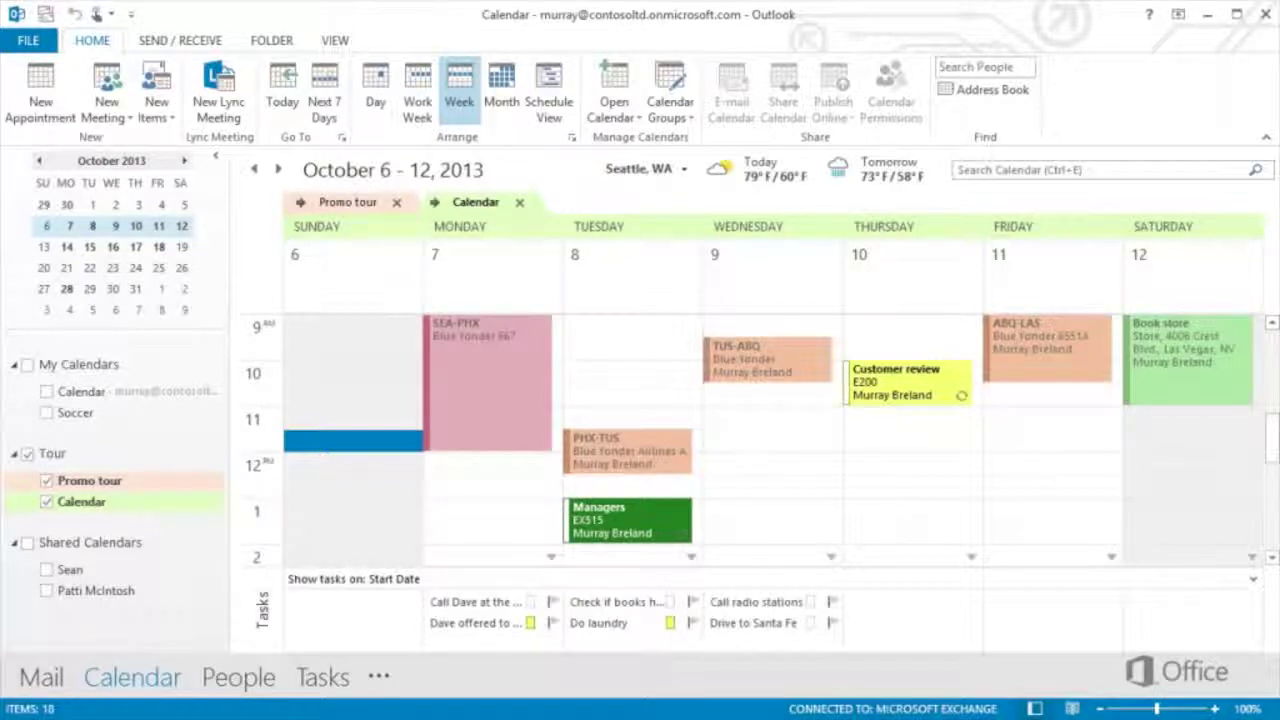
Set up an export of the Promo tour calendar, including subfolders, to an Outlook Data File (.pst)
{"action": "left_click", "coordinate": [364, 205]}
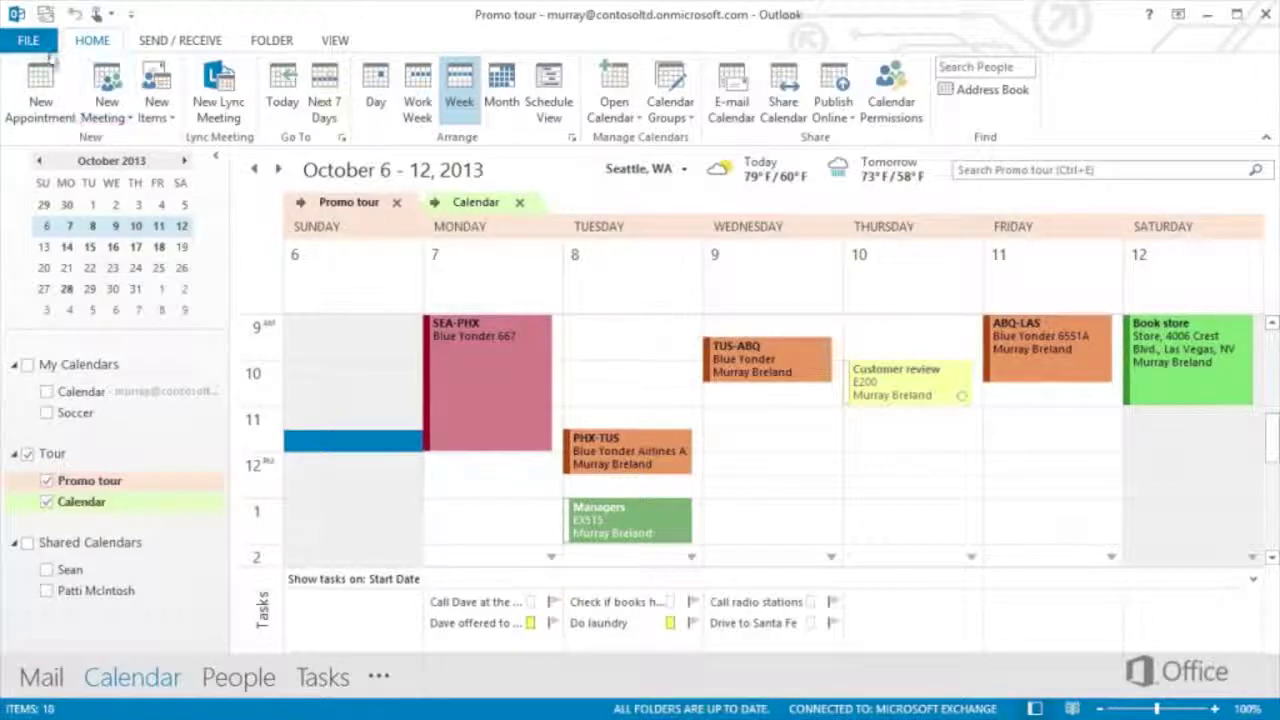
{"action": "left_click", "coordinate": [40, 41]}
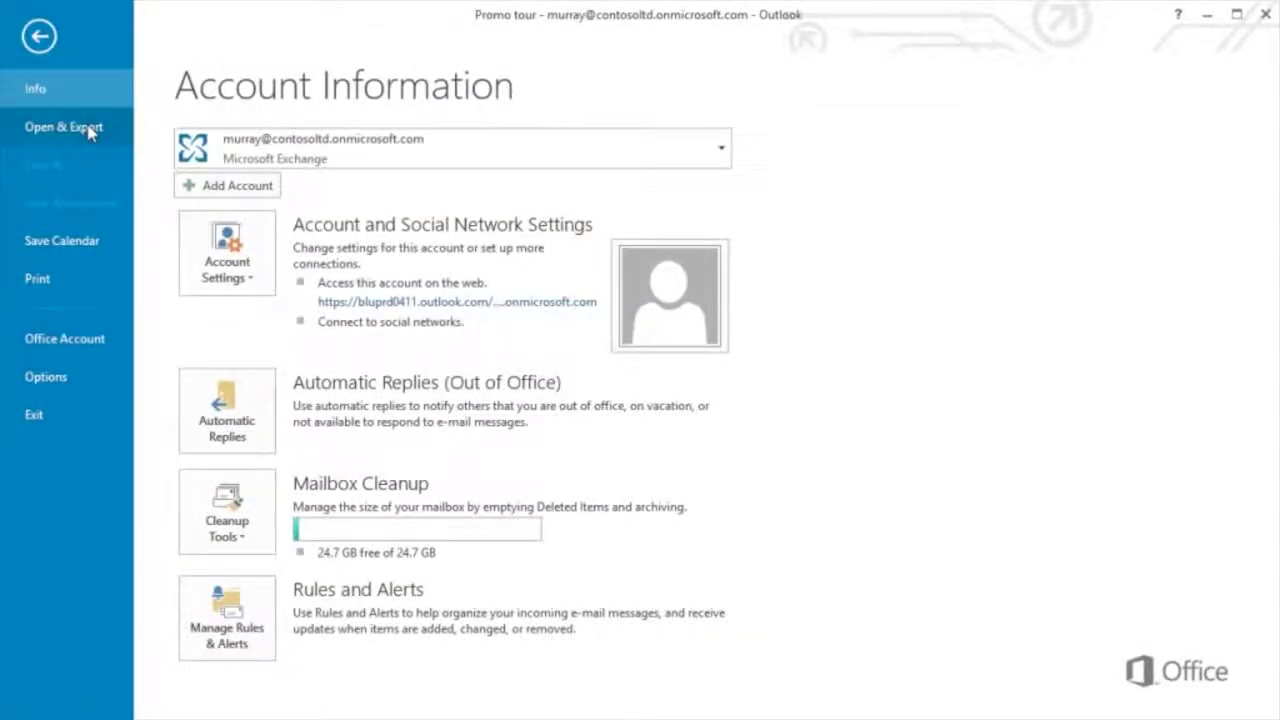
{"action": "left_click", "coordinate": [88, 130]}
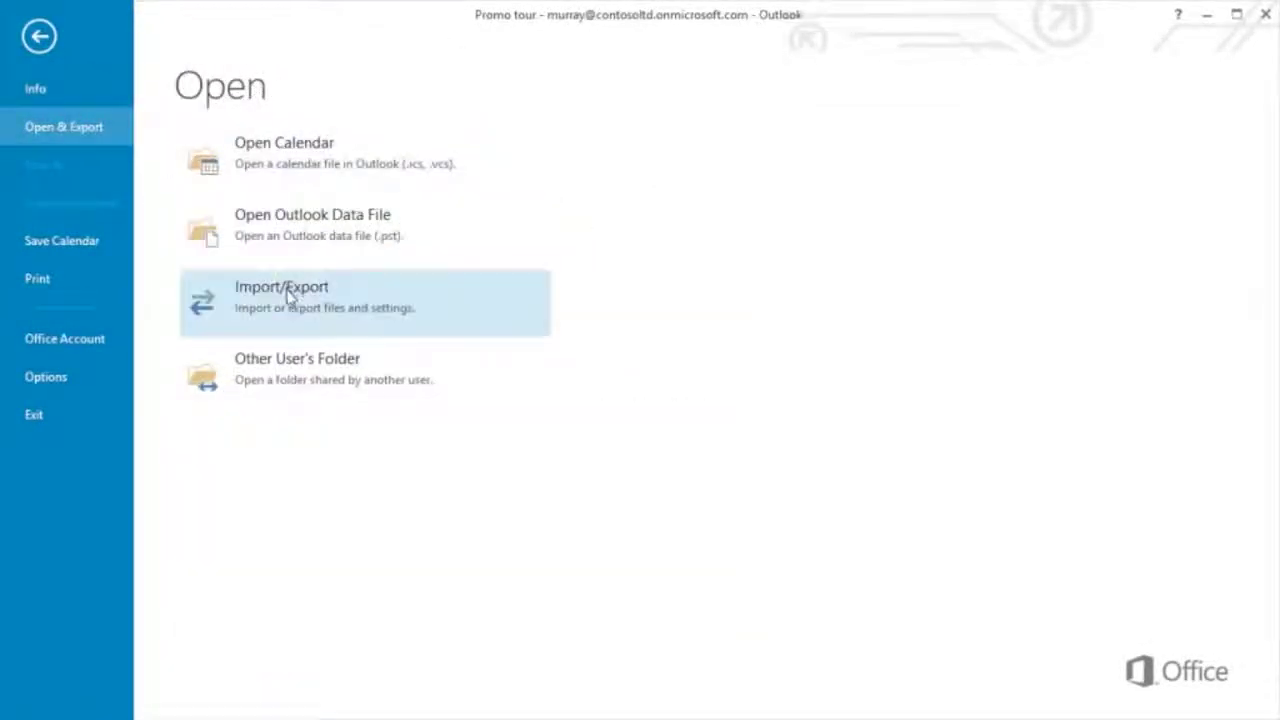
{"action": "left_click", "coordinate": [285, 293]}
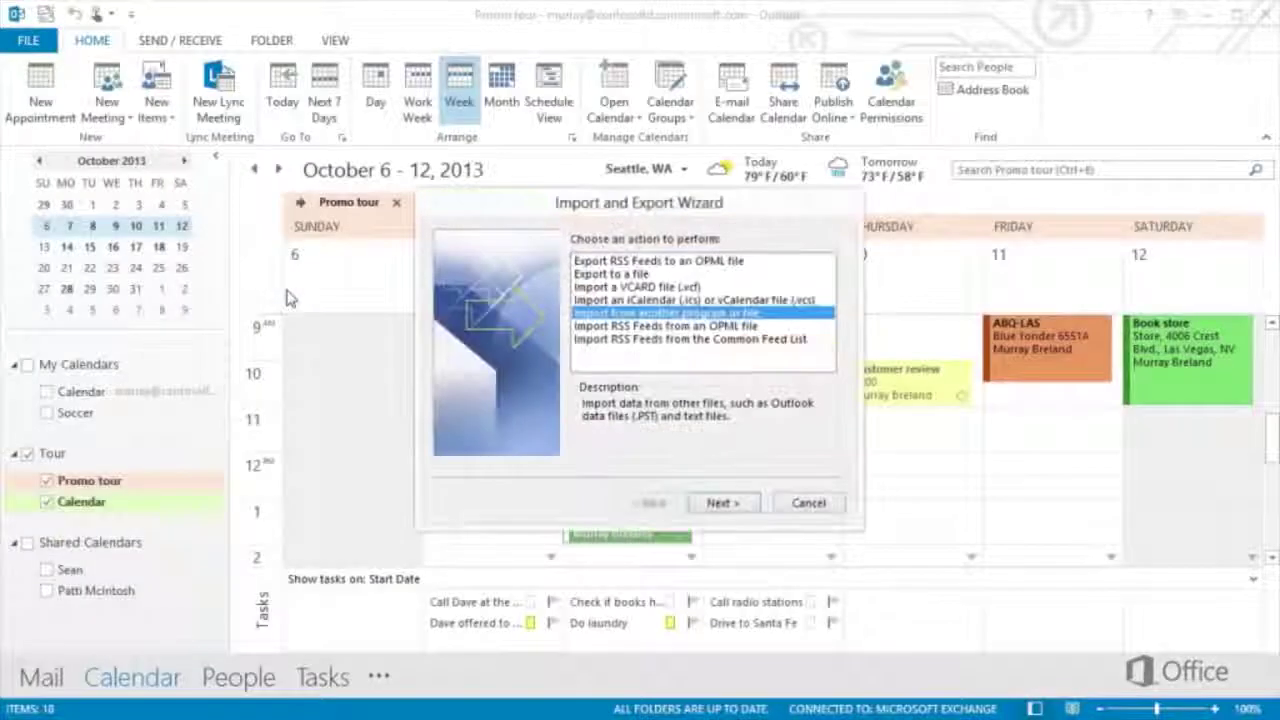
{"action": "left_click", "coordinate": [597, 276]}
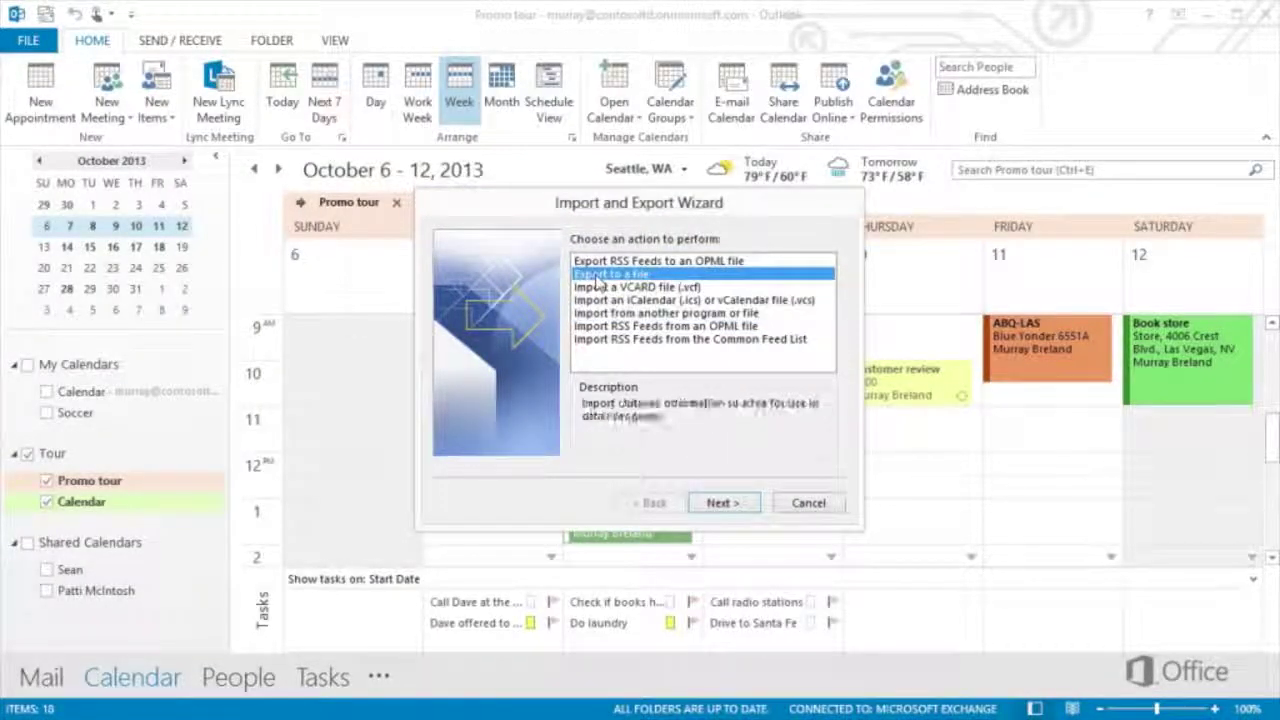
{"action": "left_click", "coordinate": [722, 503]}
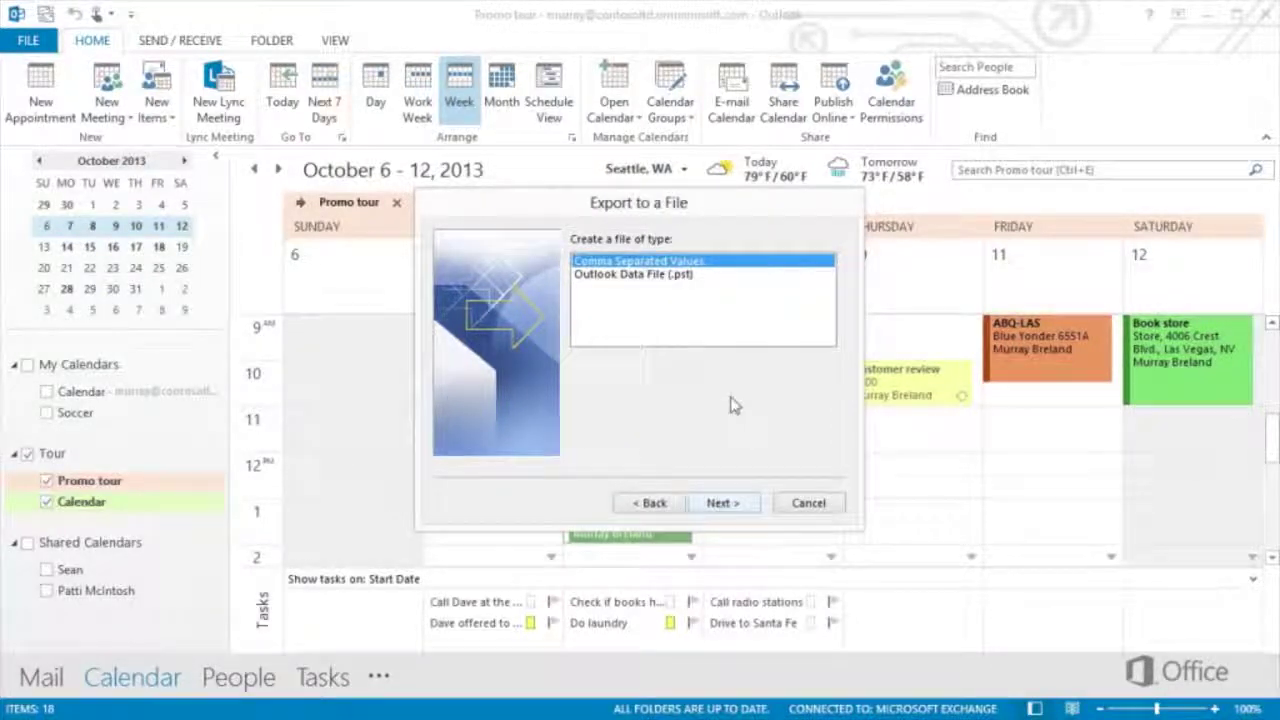
{"action": "left_click", "coordinate": [684, 275]}
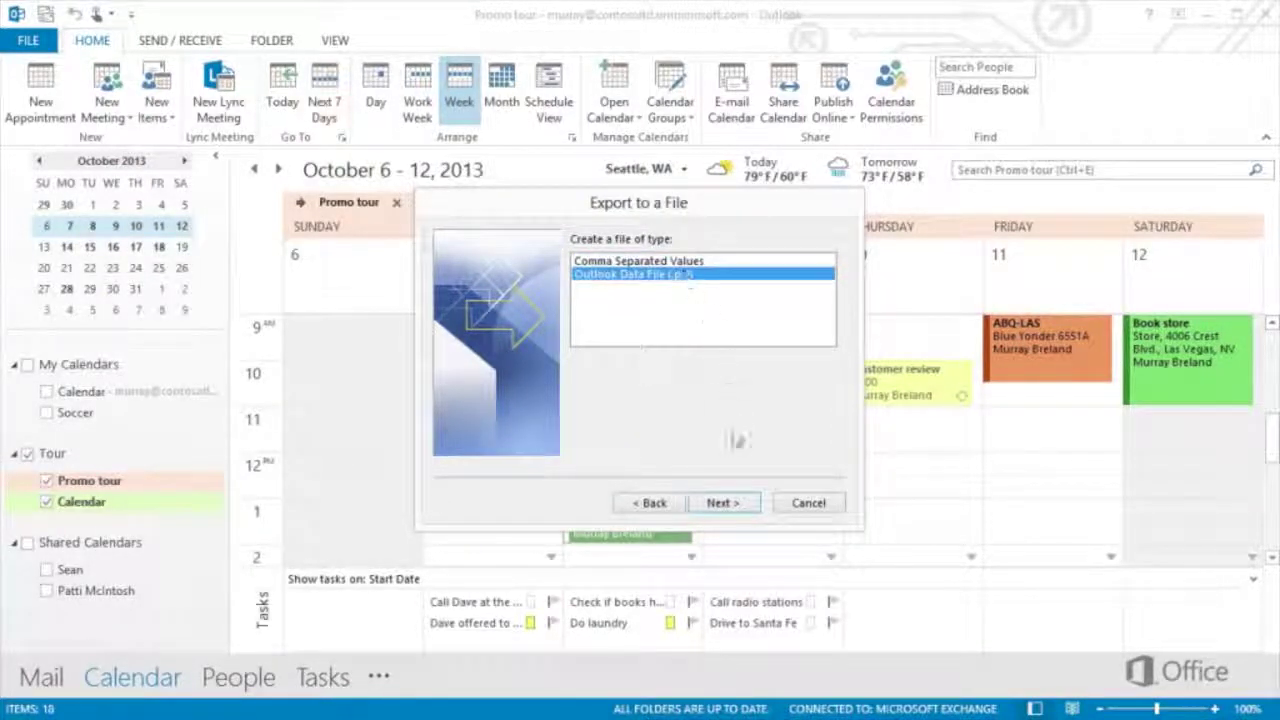
{"action": "left_click", "coordinate": [724, 503]}
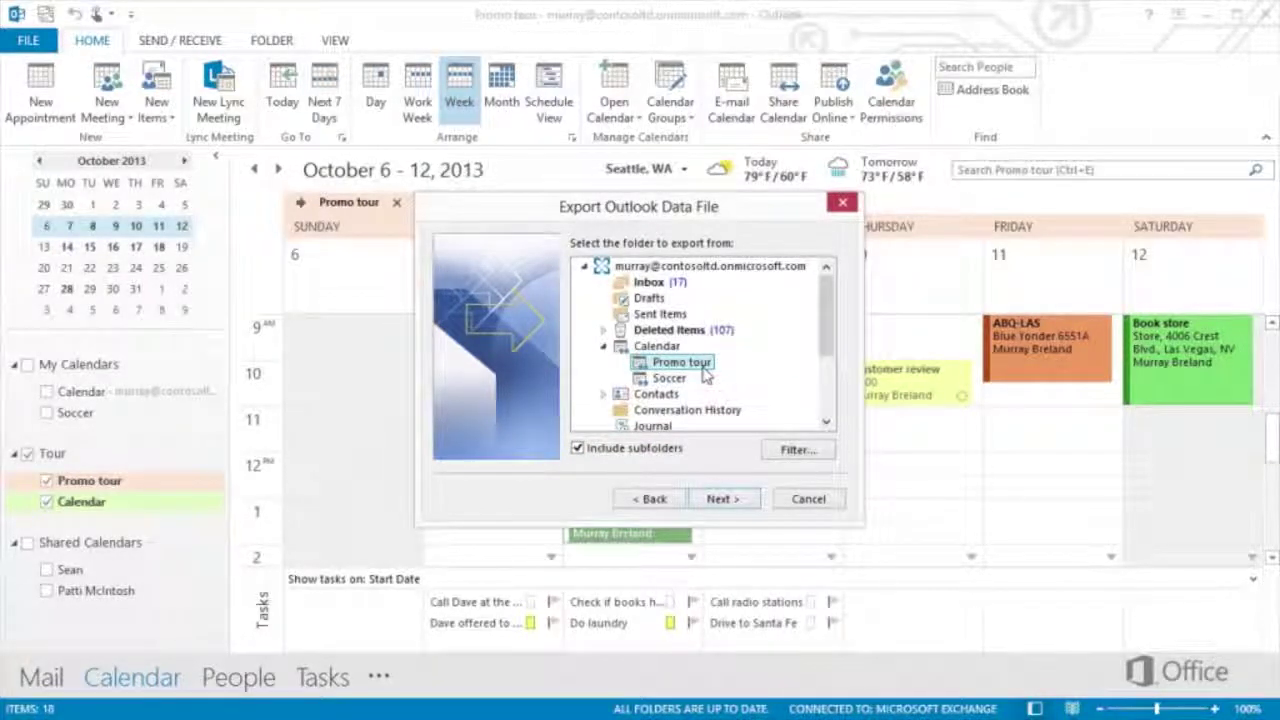
{"action": "left_click", "coordinate": [722, 498]}
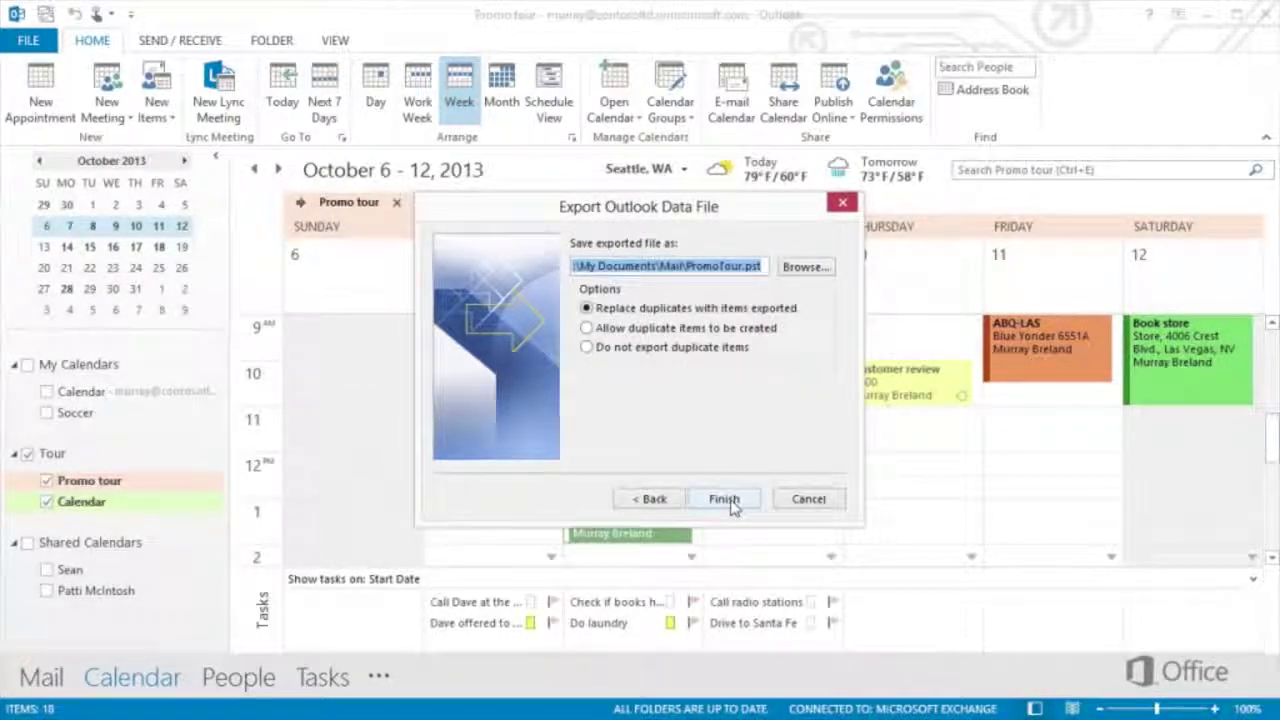
Export to PromoTour.pst in My Documents\Mail, replacing duplicates with exported items and leaving the optional password blank
{"action": "left_click", "coordinate": [805, 268]}
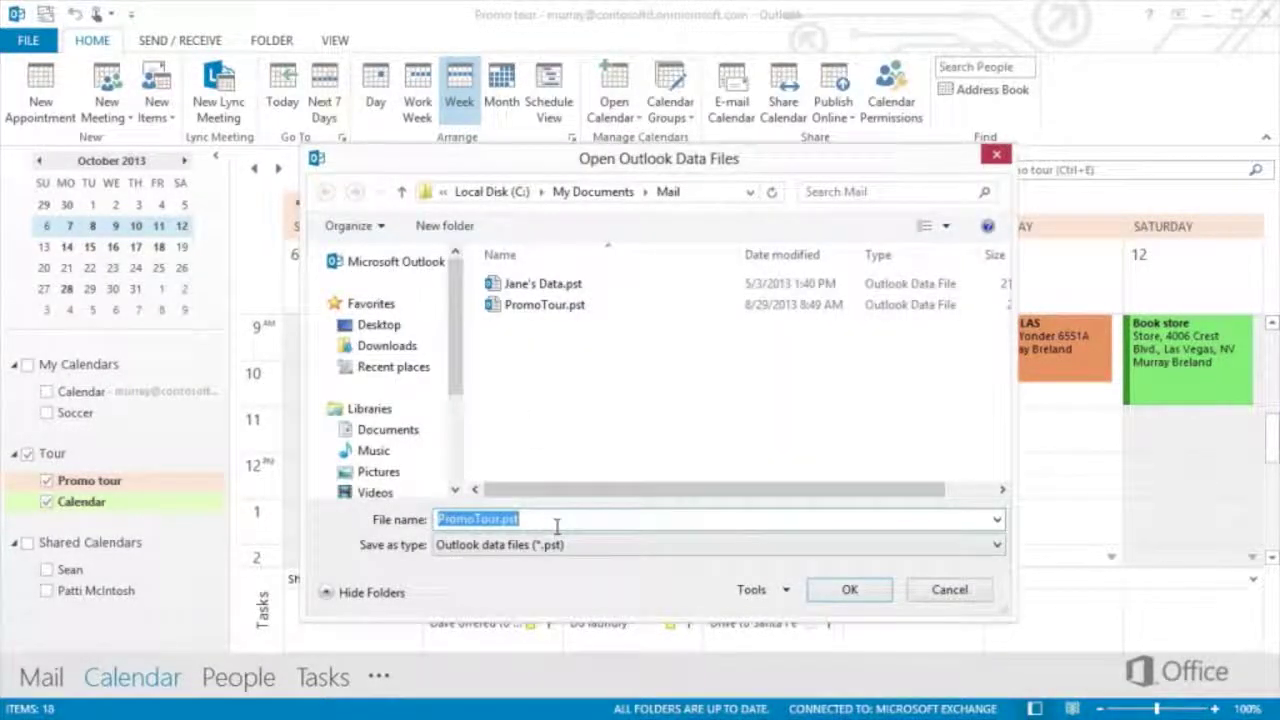
{"action": "left_click", "coordinate": [845, 590]}
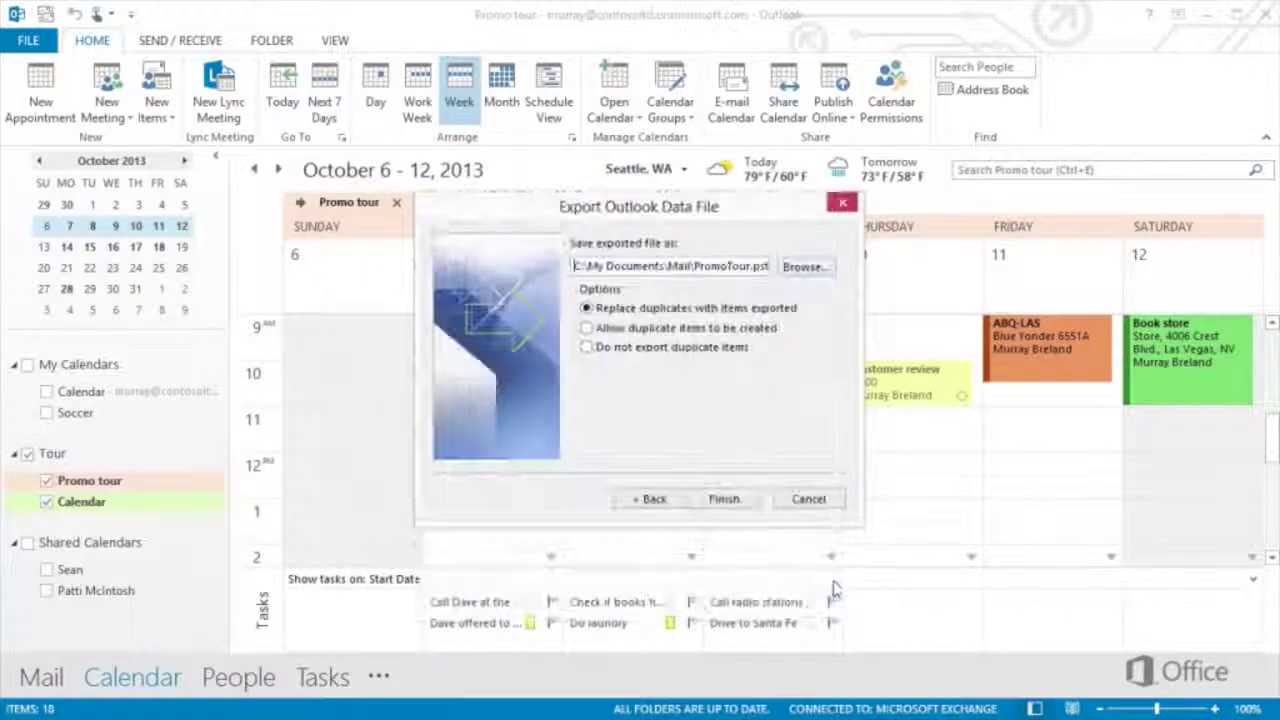
{"action": "left_click", "coordinate": [724, 499]}
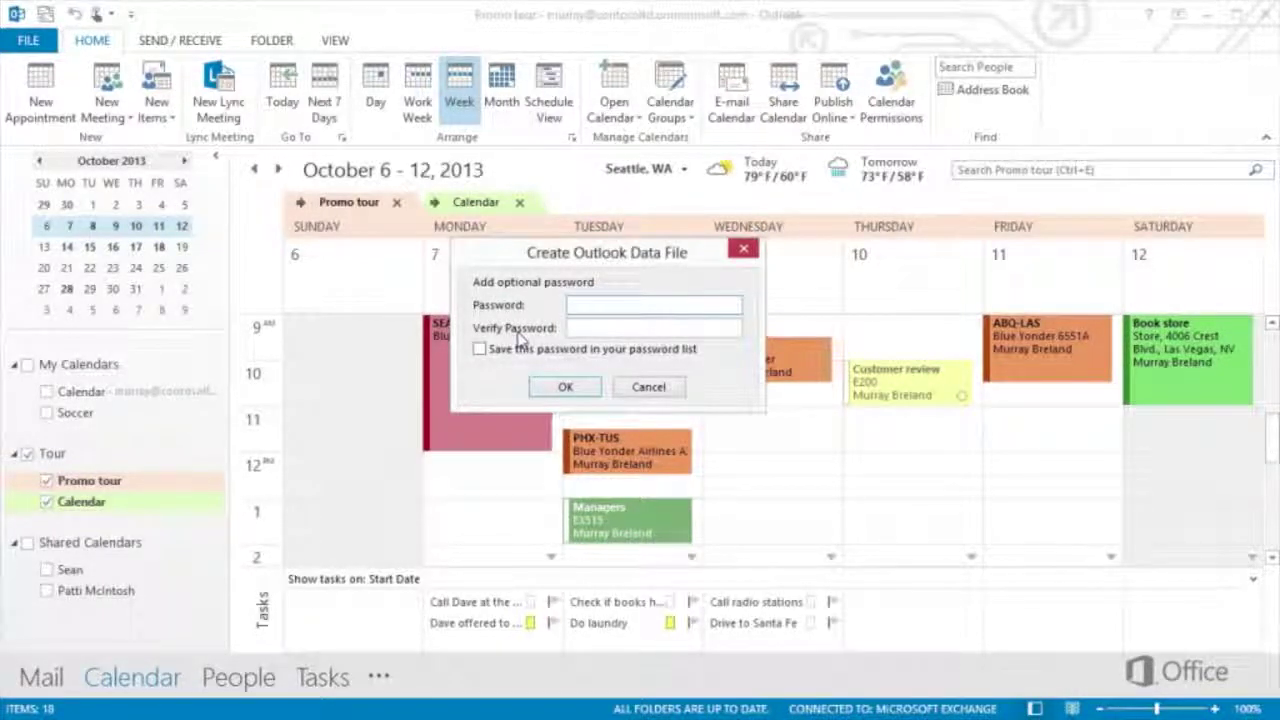
{"action": "left_click", "coordinate": [566, 387]}
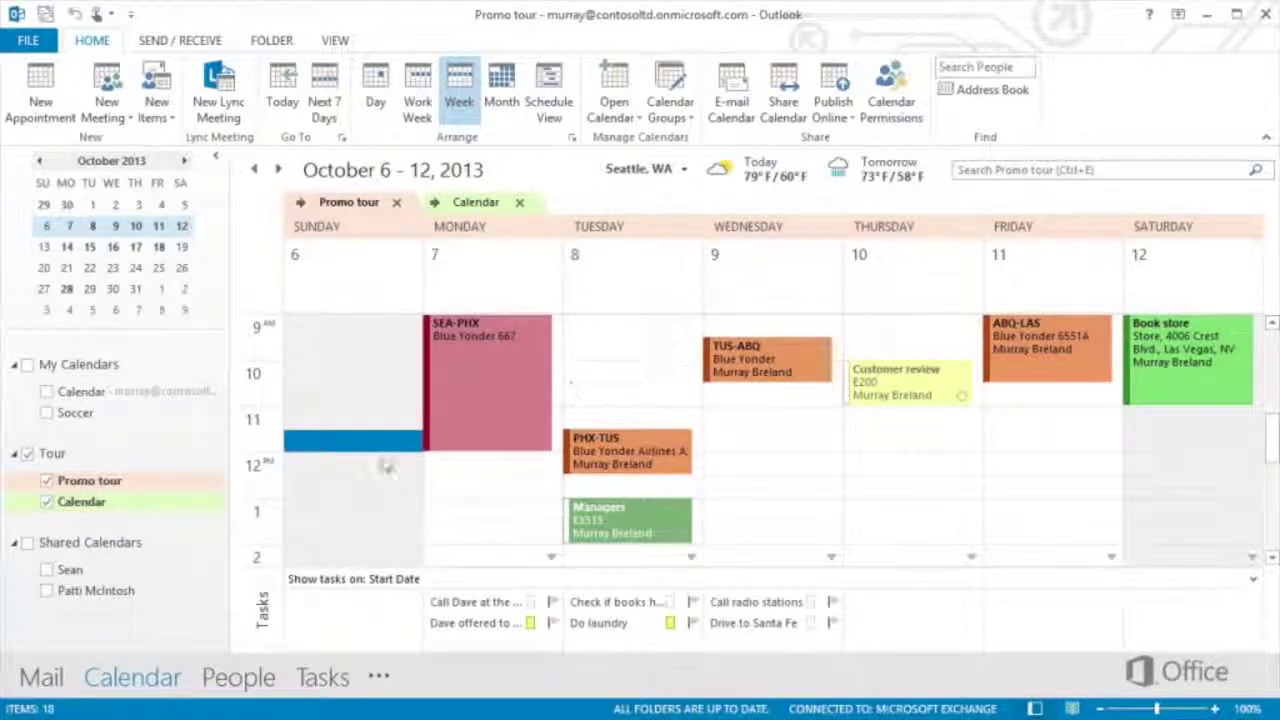
Delete the Promo tour calendar from the Tour group, moving it to the Deleted Items folder
{"action": "right_click", "coordinate": [100, 497]}
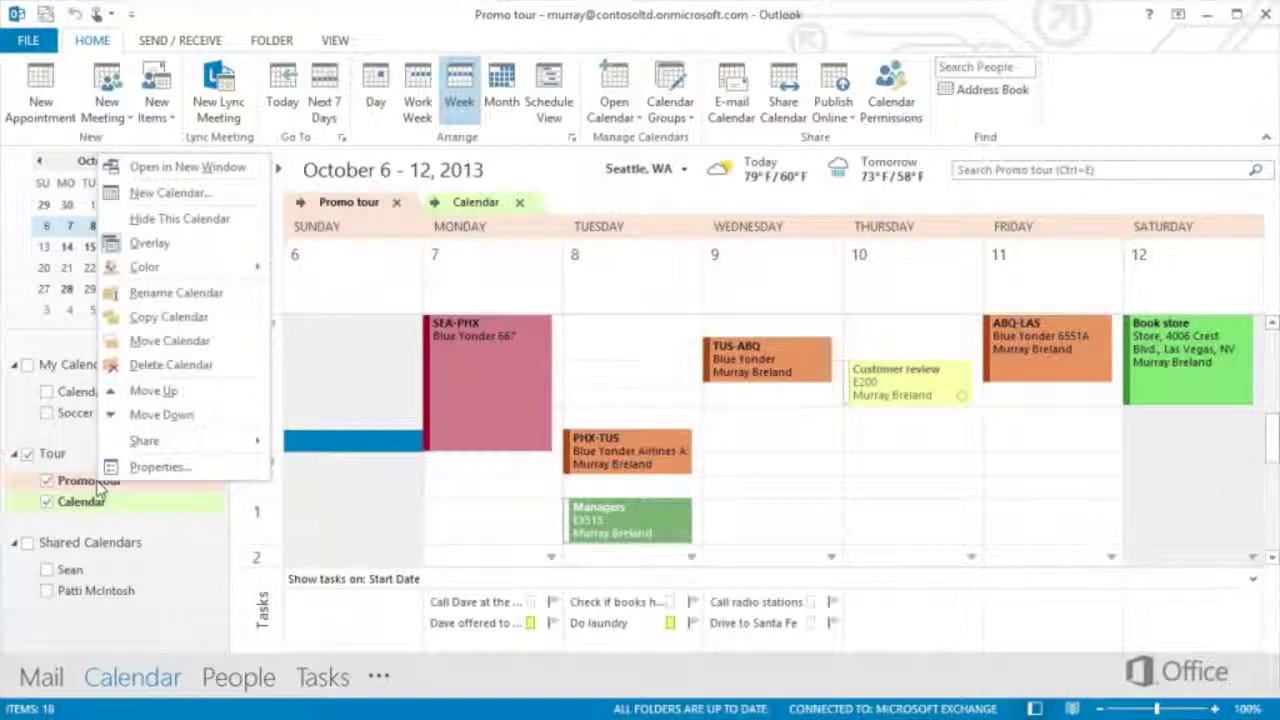
{"action": "left_click", "coordinate": [171, 365]}
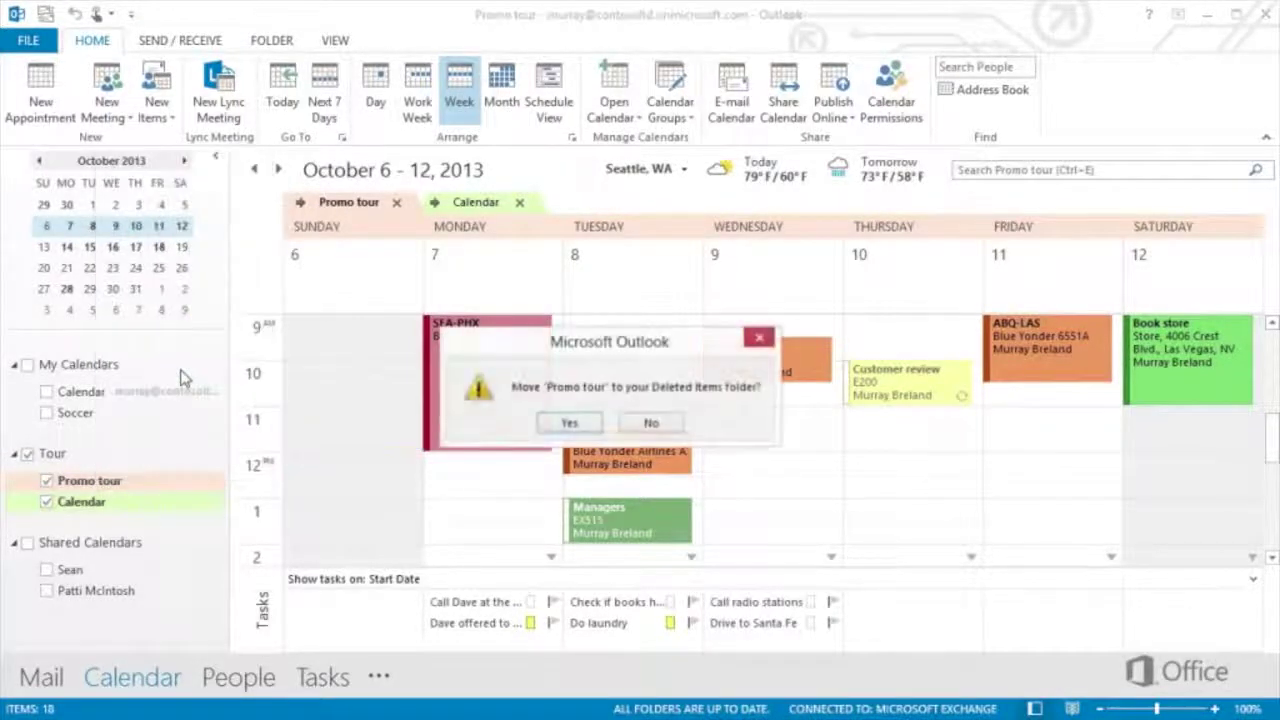
{"action": "left_click", "coordinate": [563, 425]}
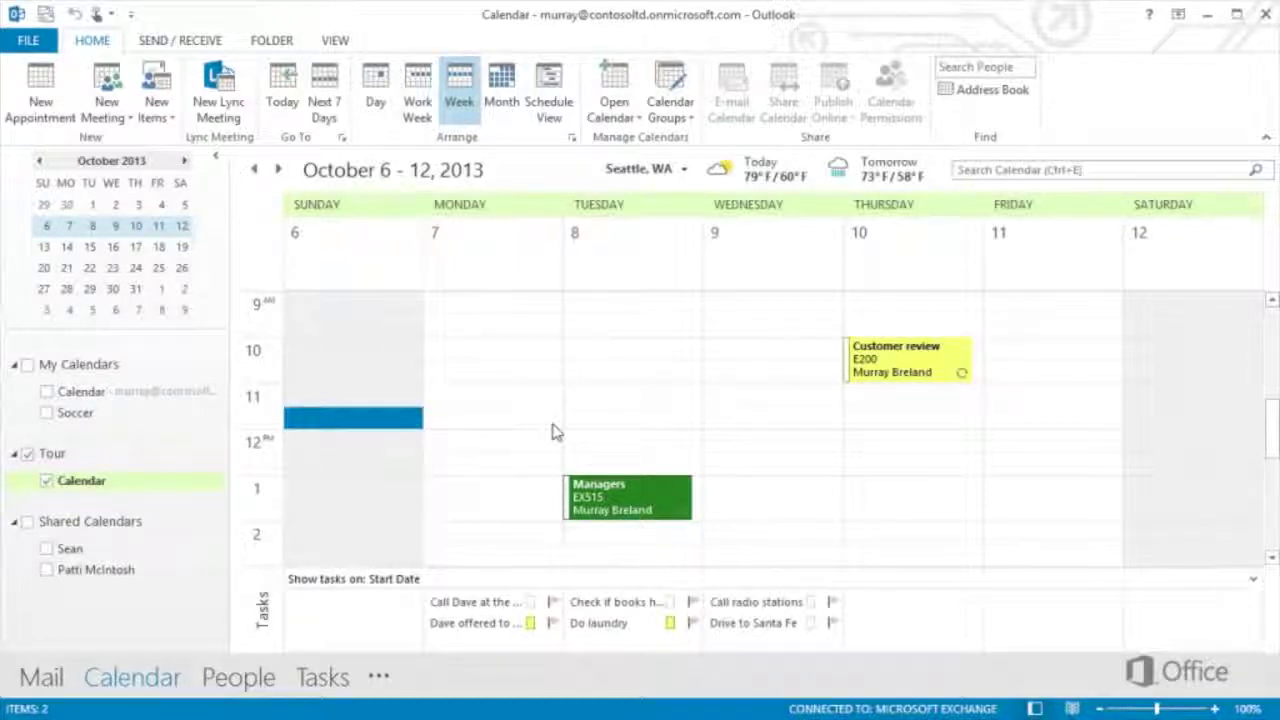
Show the mailbox folder list and bring up the available actions for the Promo tour calendar under Deleted Items
{"action": "left_click", "coordinate": [379, 676]}
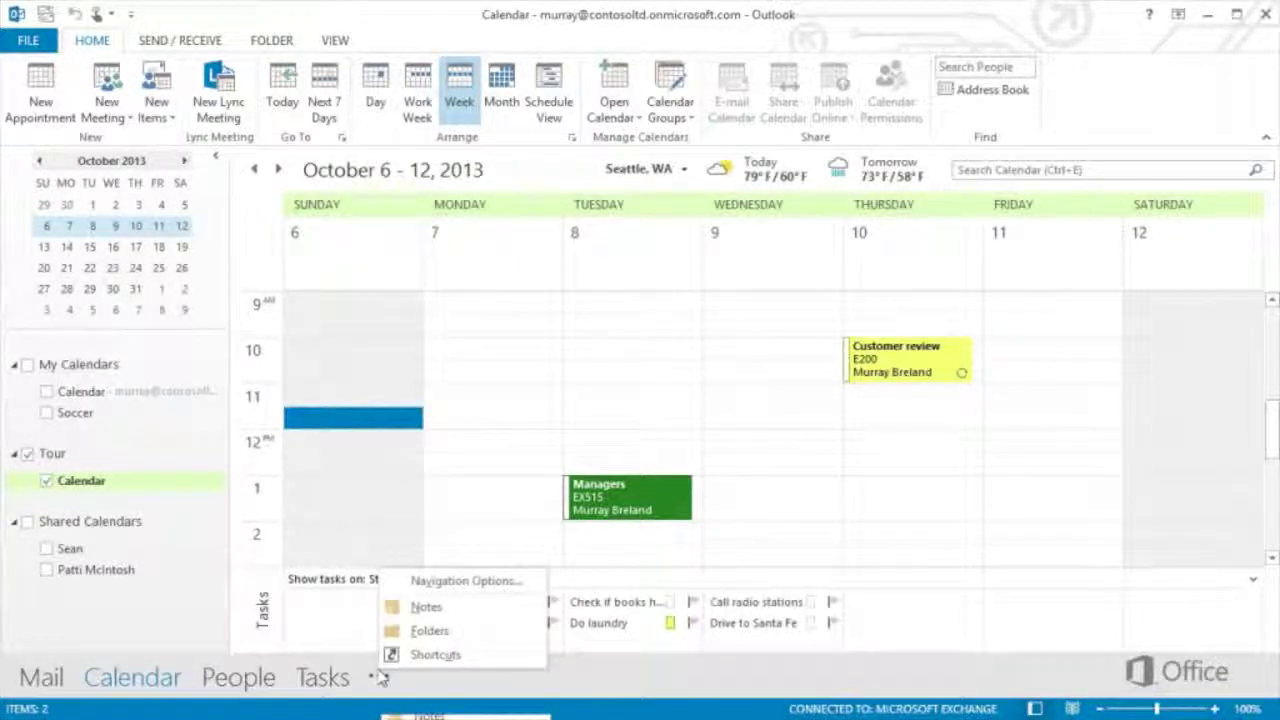
{"action": "left_click", "coordinate": [429, 631]}
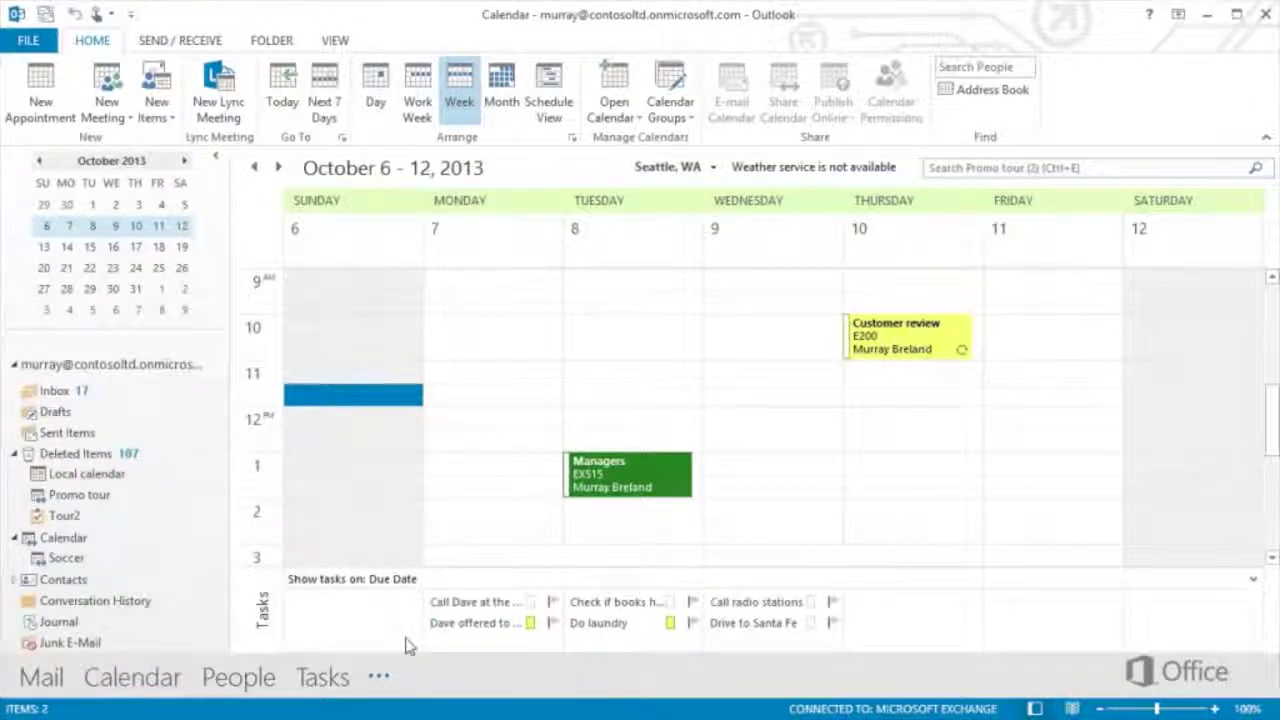
{"action": "right_click", "coordinate": [122, 502]}
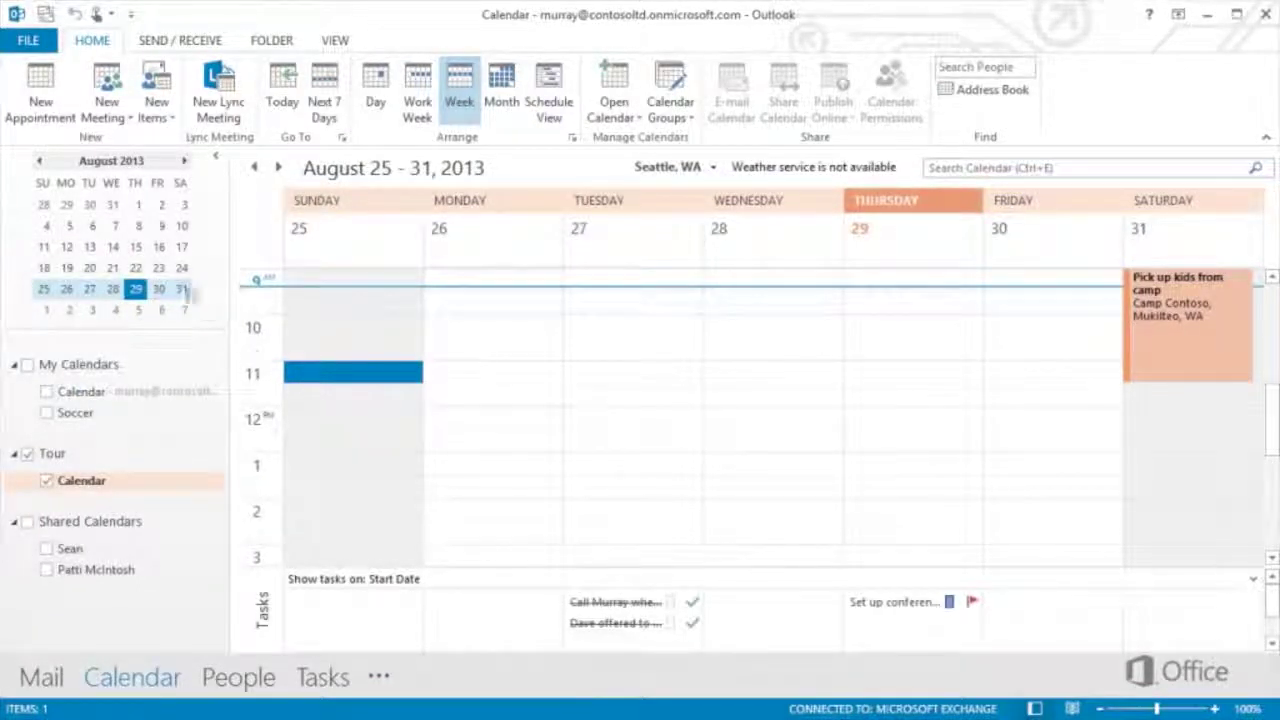
Set up an import from another program or file, using Outlook Data File (.pst) as the file type
{"action": "left_click", "coordinate": [31, 41]}
{"action": "left_click", "coordinate": [57, 128]}
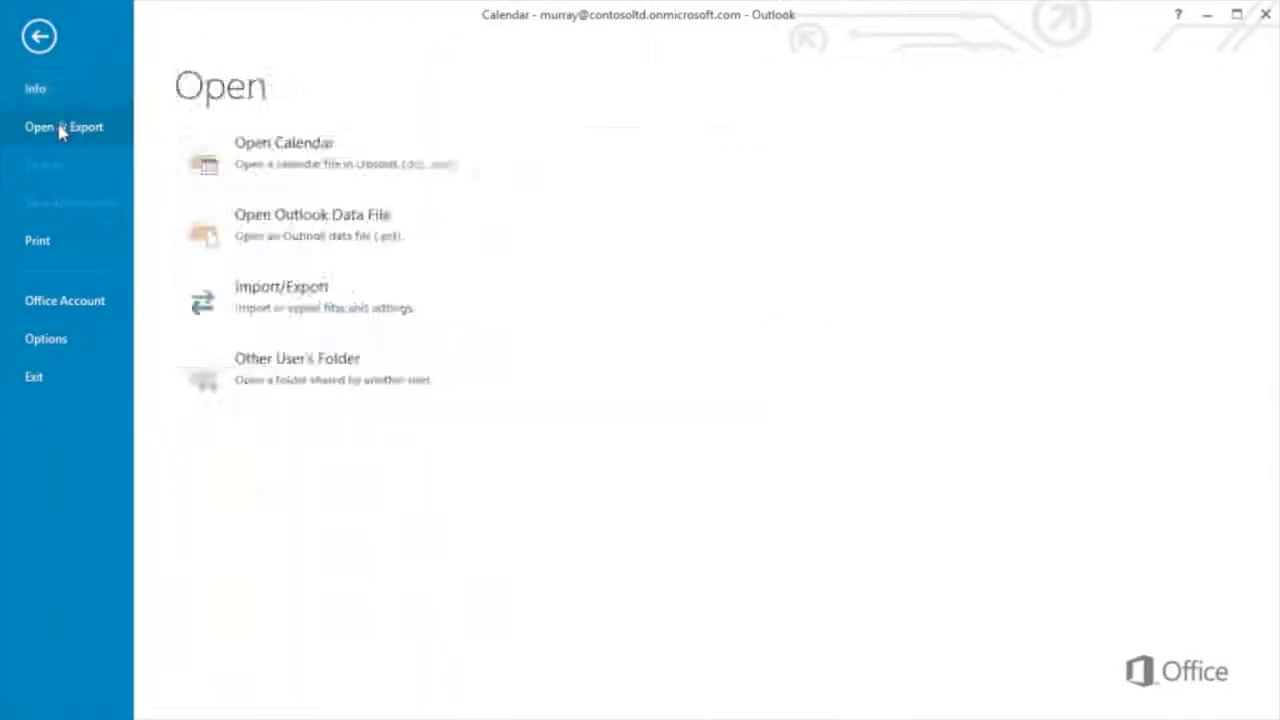
{"action": "left_click", "coordinate": [272, 303]}
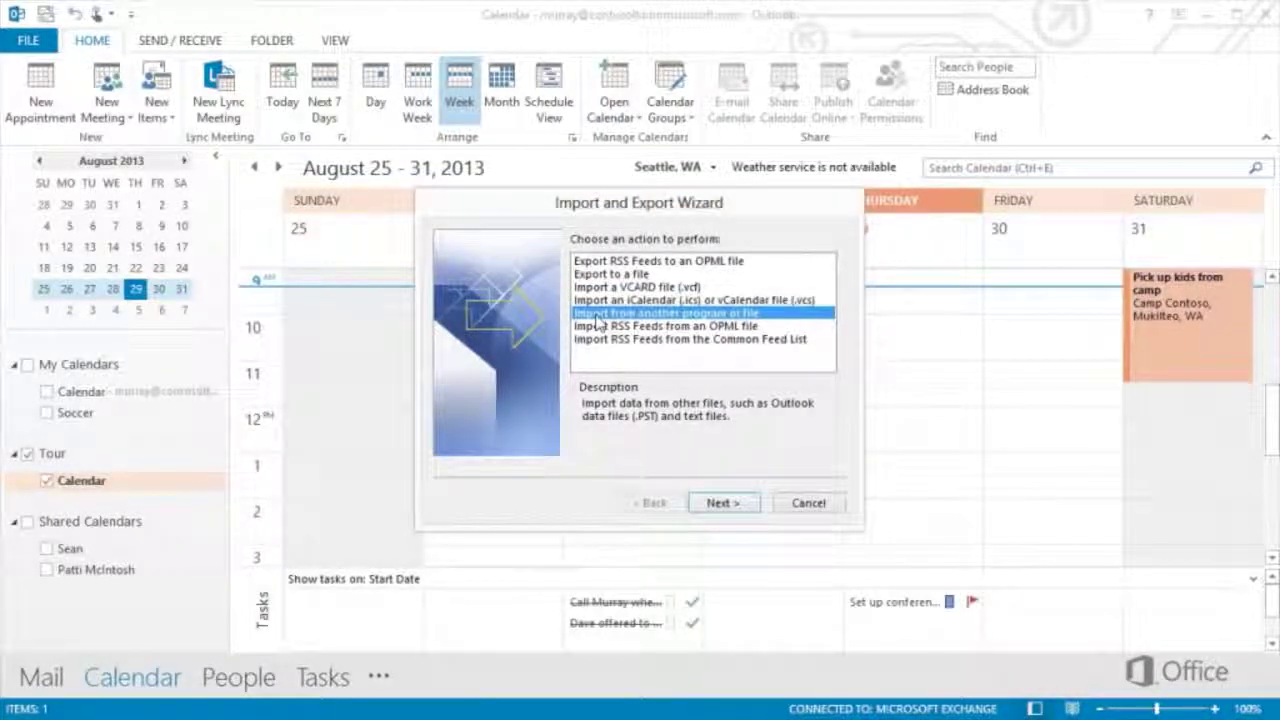
{"action": "left_click", "coordinate": [734, 500]}
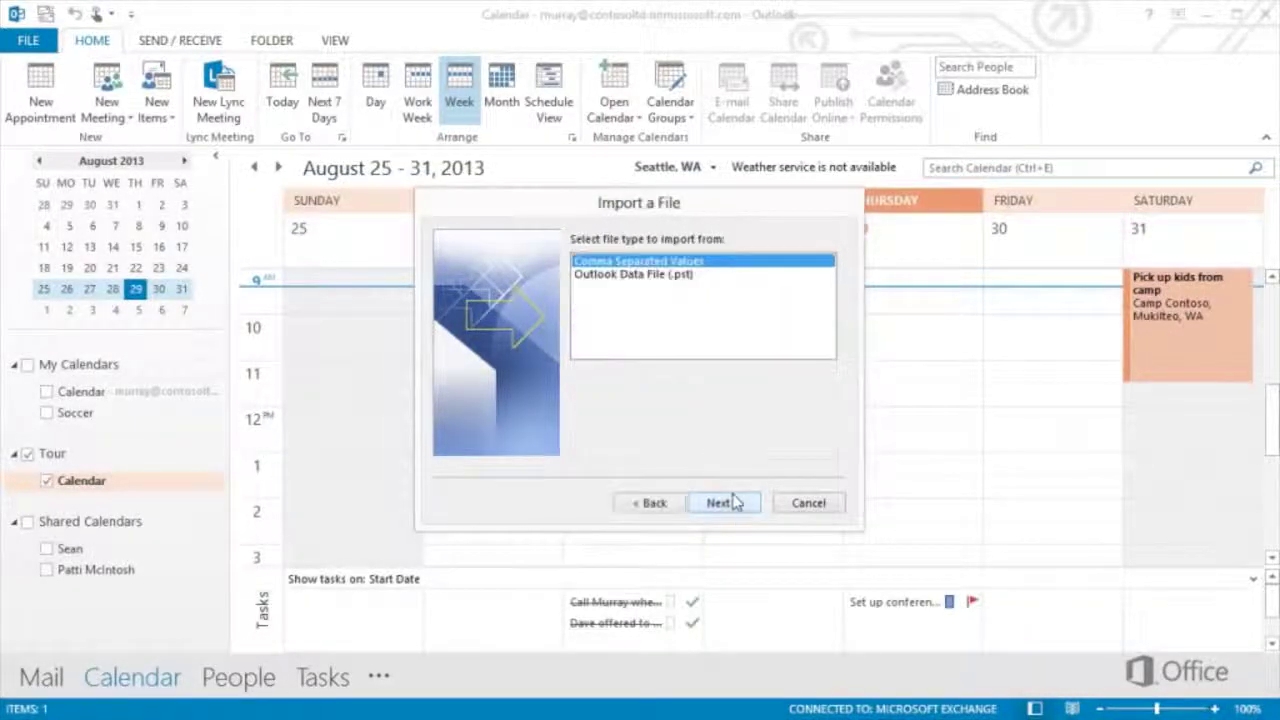
{"action": "left_click", "coordinate": [688, 275]}
{"action": "left_click", "coordinate": [724, 501]}
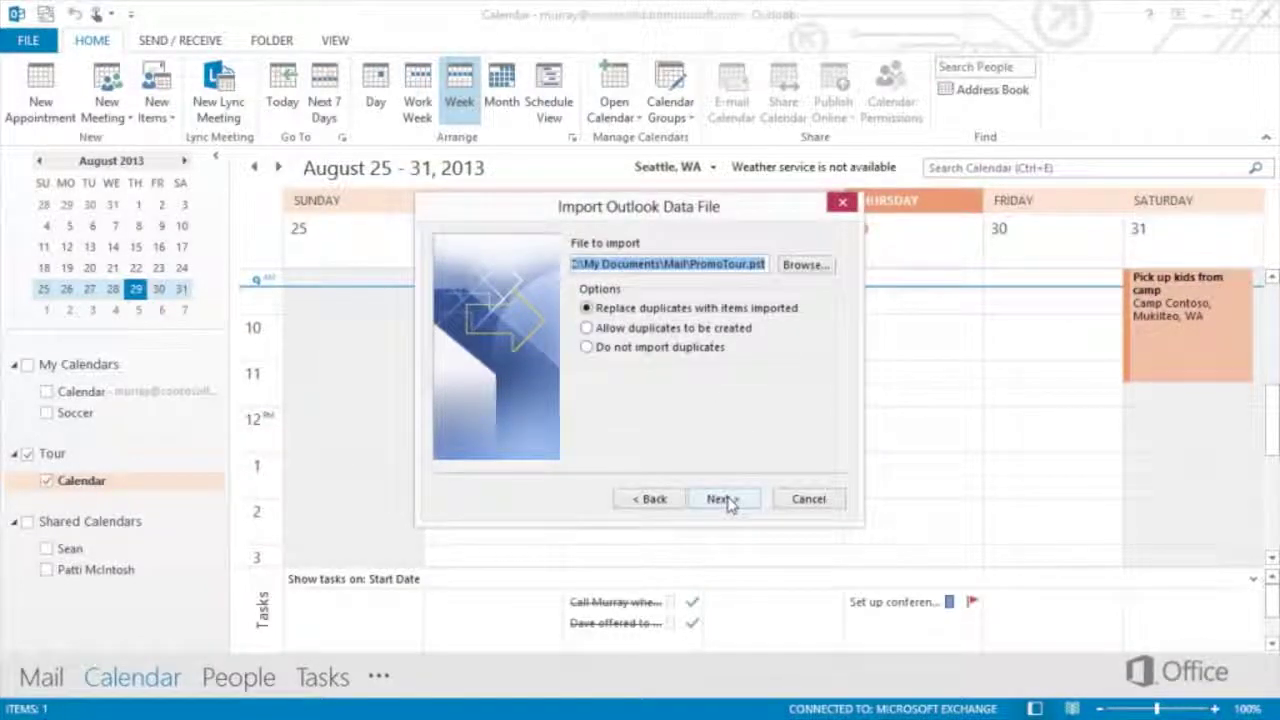
Choose PromoTour.pst in My Documents\Mail as the file to import, replacing duplicates with imported items
{"action": "left_click", "coordinate": [803, 266]}
{"action": "left_click", "coordinate": [586, 306]}
{"action": "left_click", "coordinate": [849, 589]}
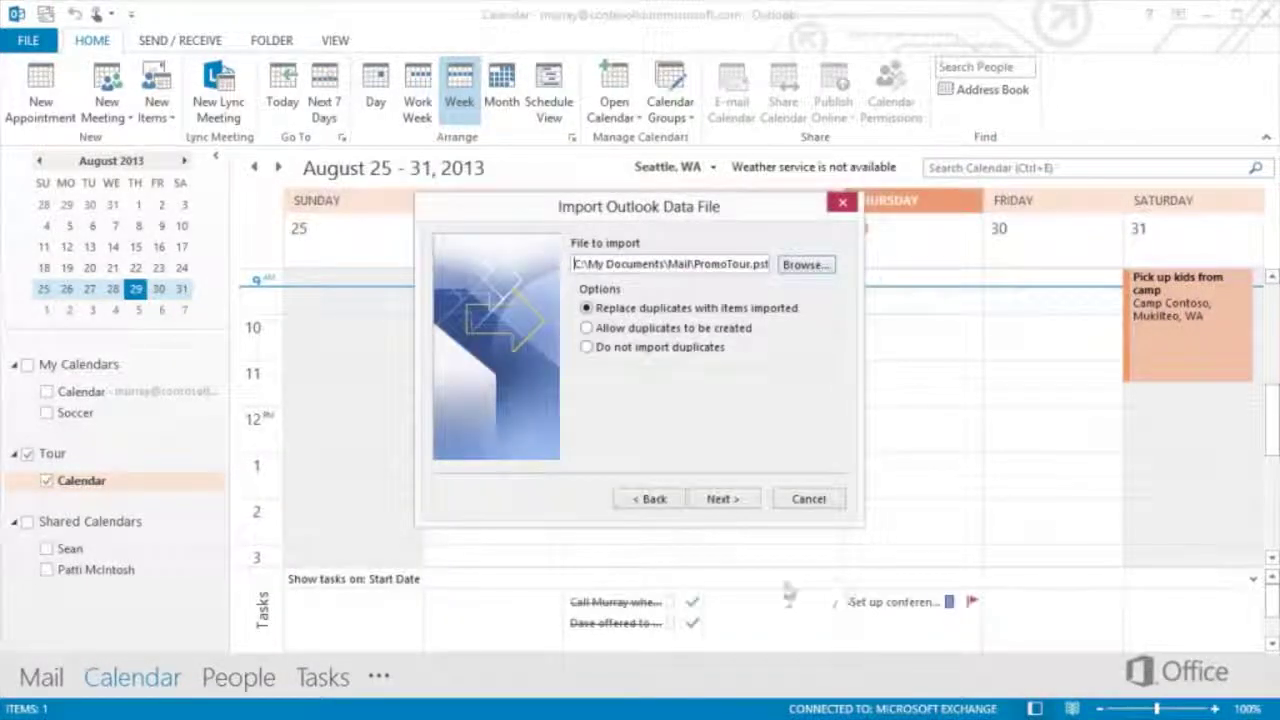
{"action": "left_click", "coordinate": [727, 499]}
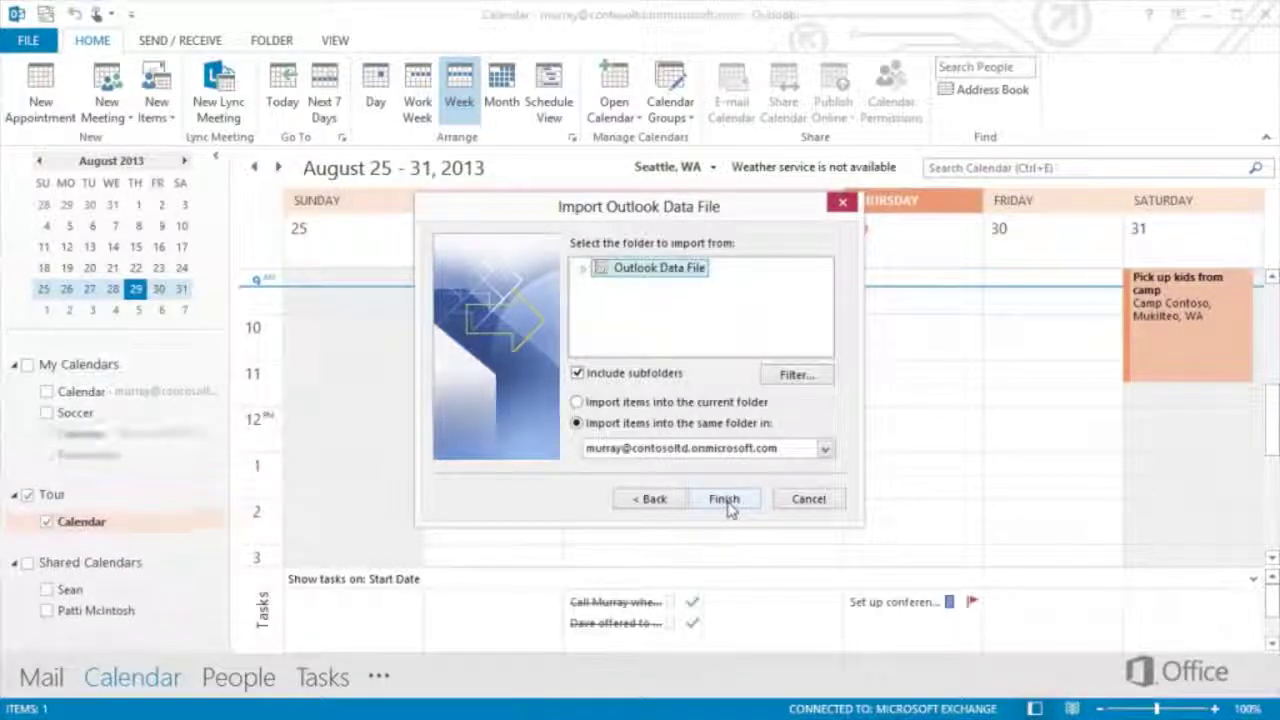
Import the data file's Promo tour calendar into the same folder of the organizer's mailbox and display the restored calendar
{"action": "left_click", "coordinate": [582, 270]}
{"action": "left_click", "coordinate": [601, 304]}
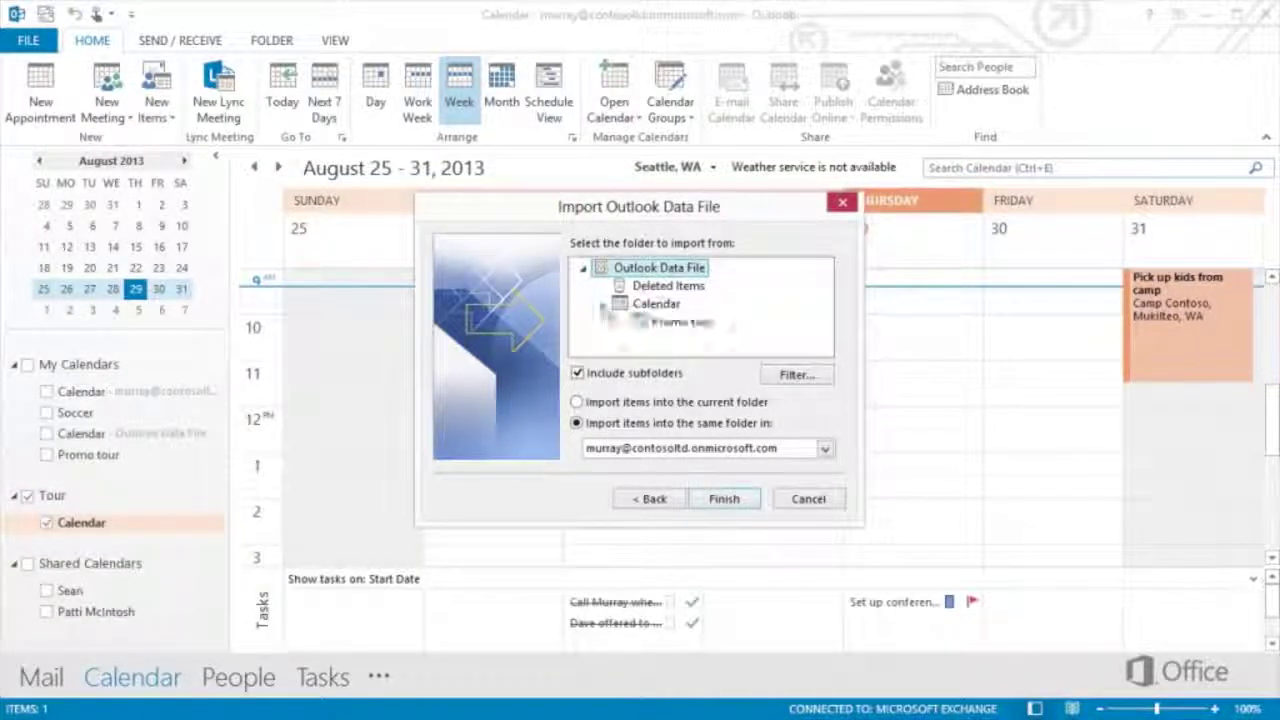
{"action": "left_click", "coordinate": [645, 326]}
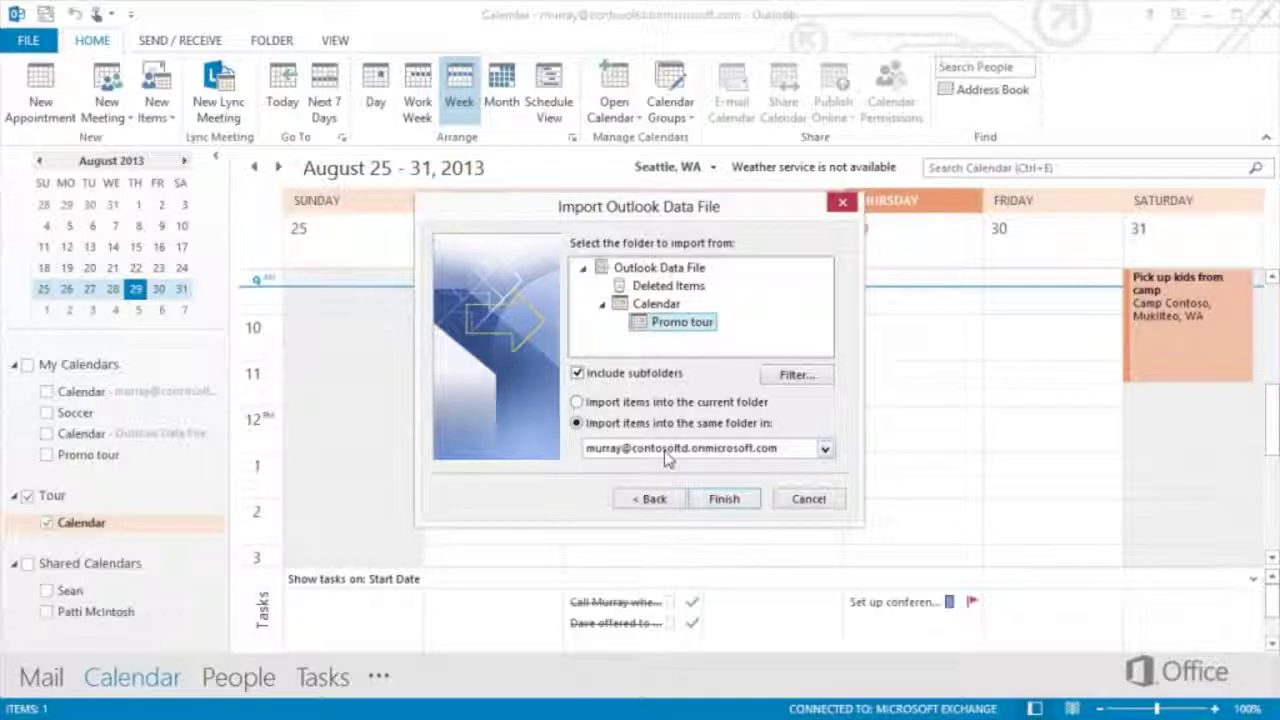
{"action": "left_click", "coordinate": [722, 499]}
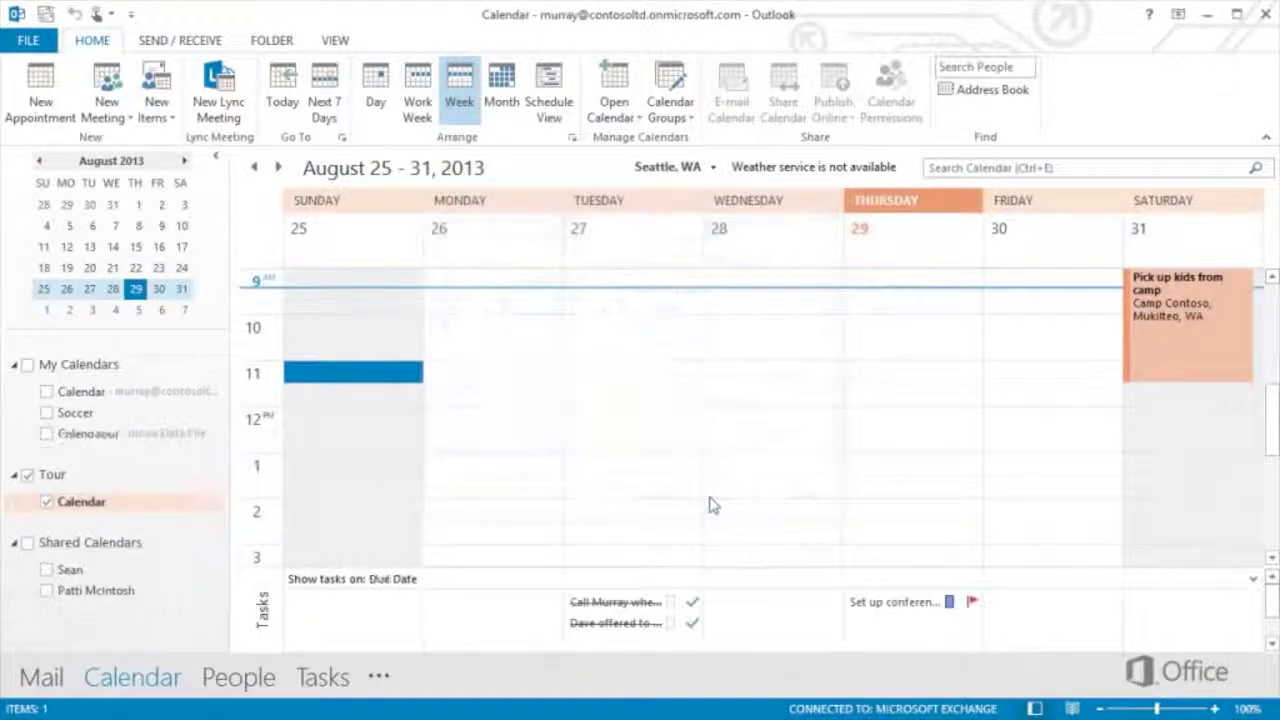
{"action": "left_click", "coordinate": [47, 434]}
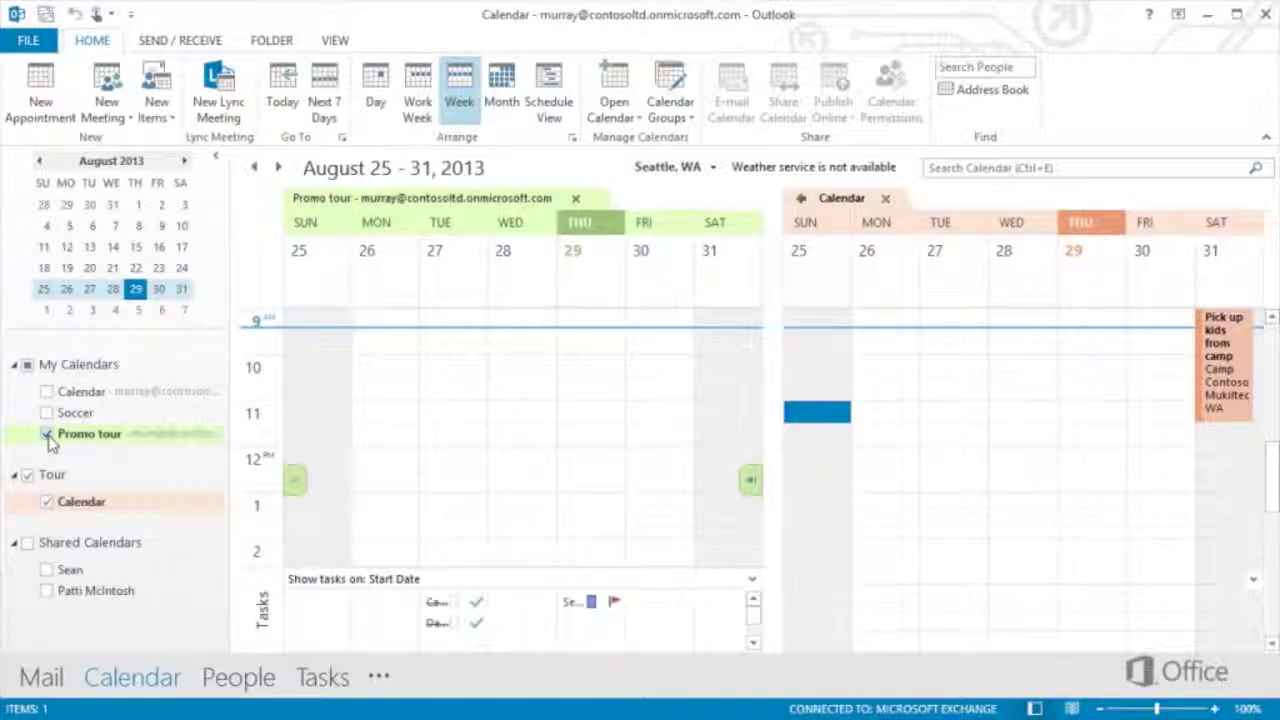